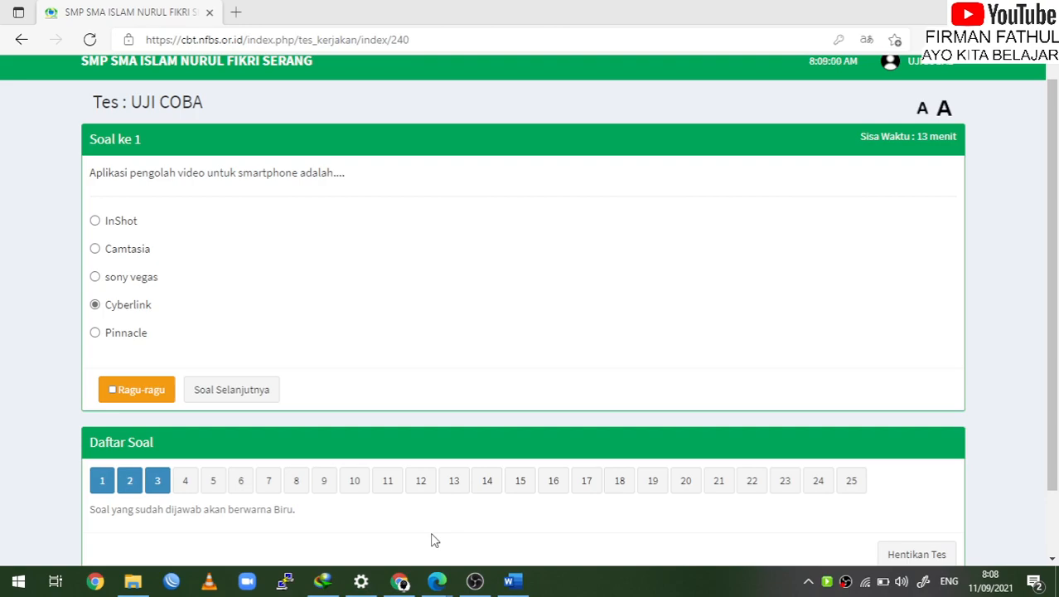
# Enable editing on the UH TIK KELAS XI question document and maximize its window
pyautogui.click(512, 581)
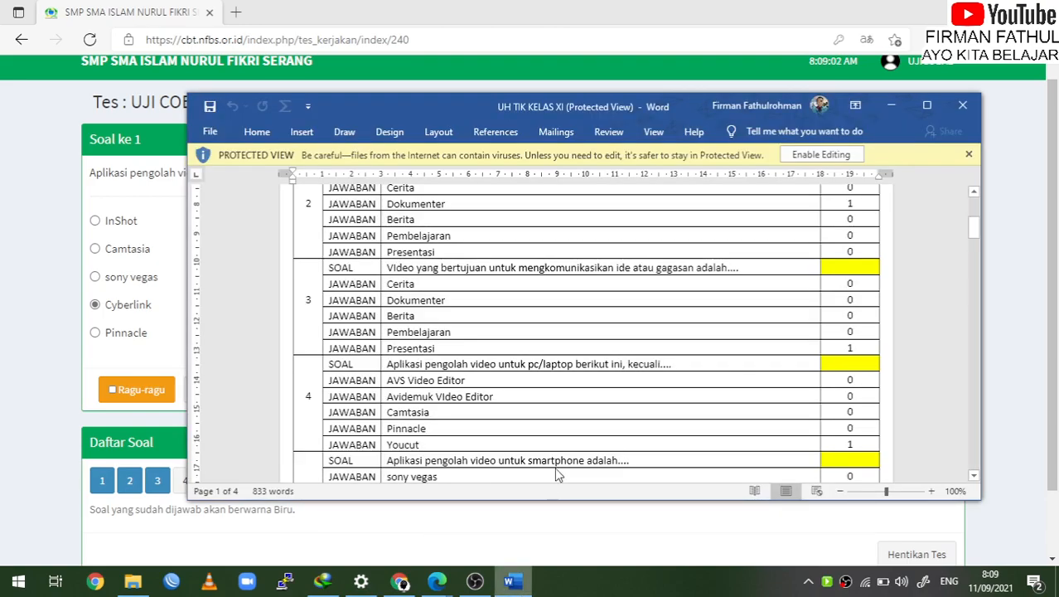
pyautogui.scroll(5, 634, 320)
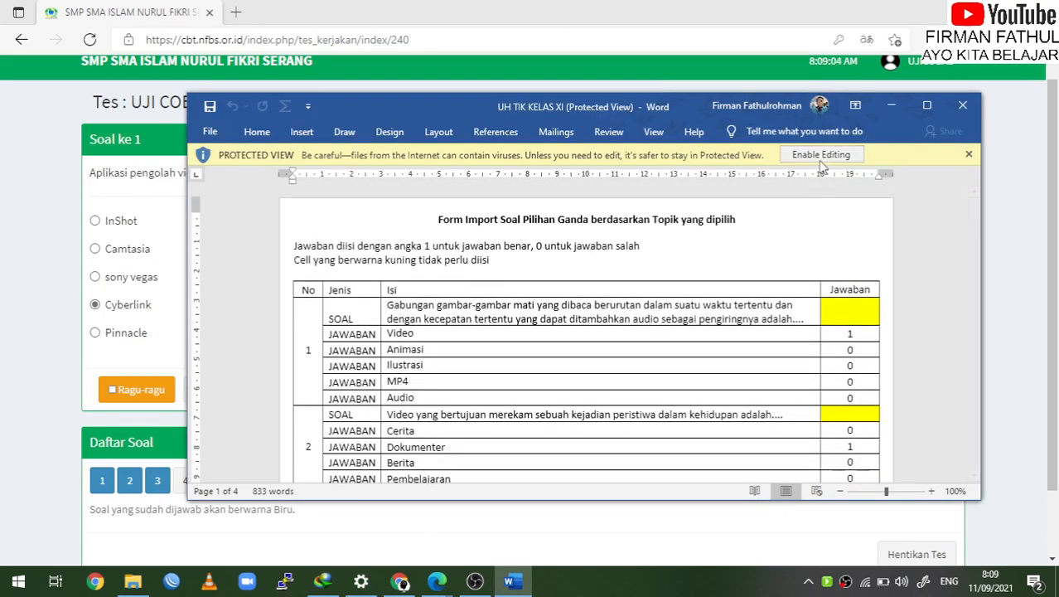
pyautogui.click(820, 155)
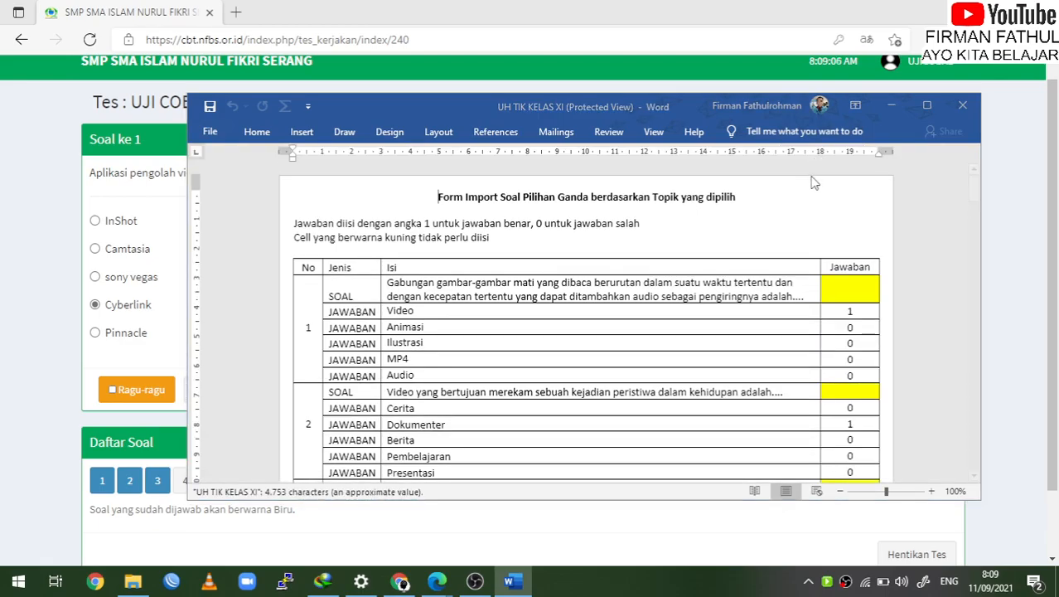
pyautogui.click(927, 105)
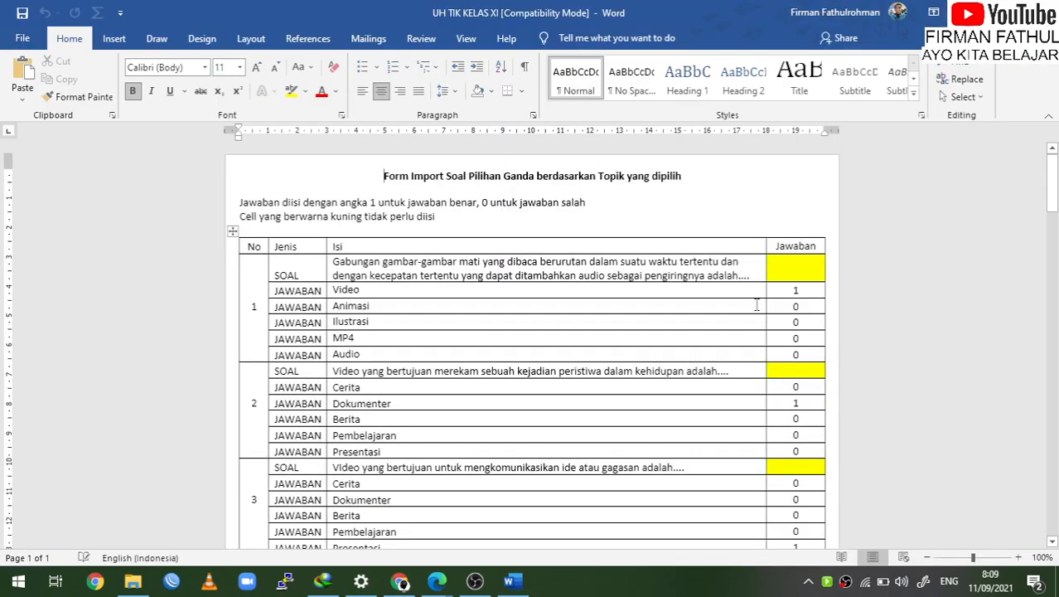
# Scroll through the 25-question table, then leave the Word document
pyautogui.scroll(-1, 757, 305)
pyautogui.scroll(-3, 757, 305)
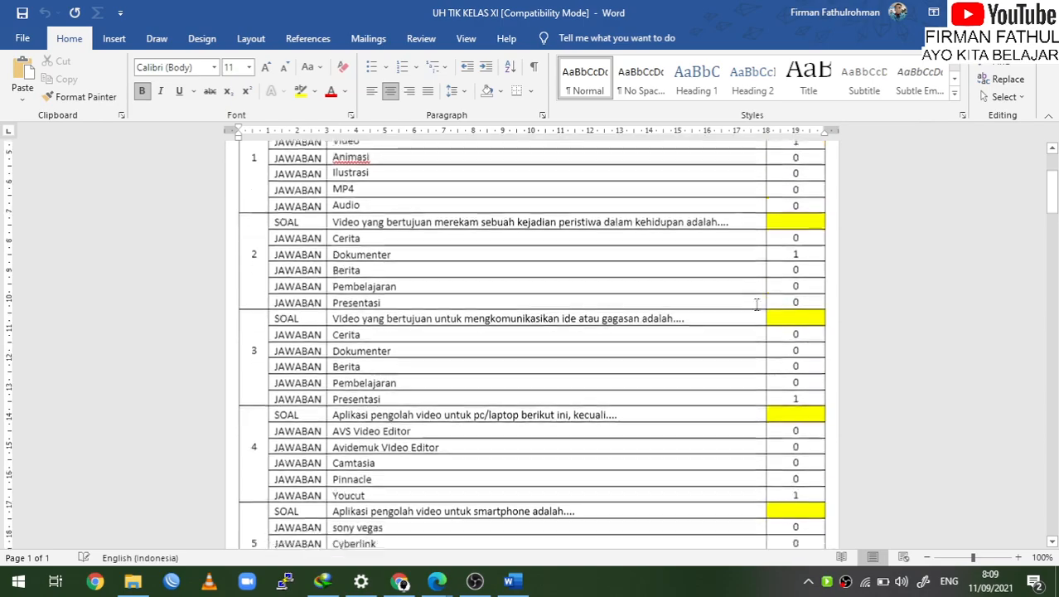
pyautogui.scroll(-10, 757, 305)
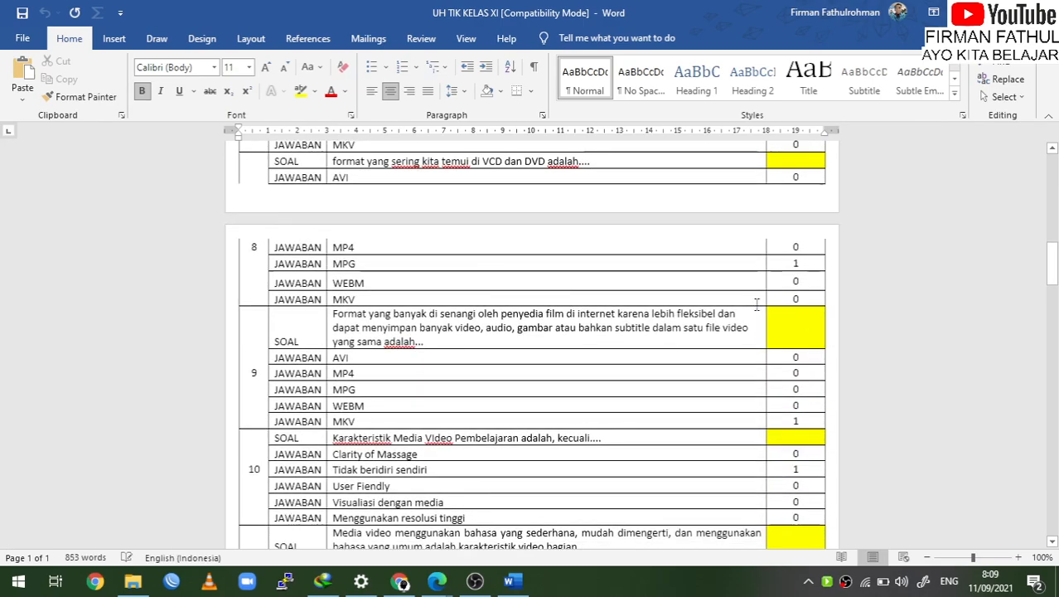
pyautogui.scroll(-20, 755, 304)
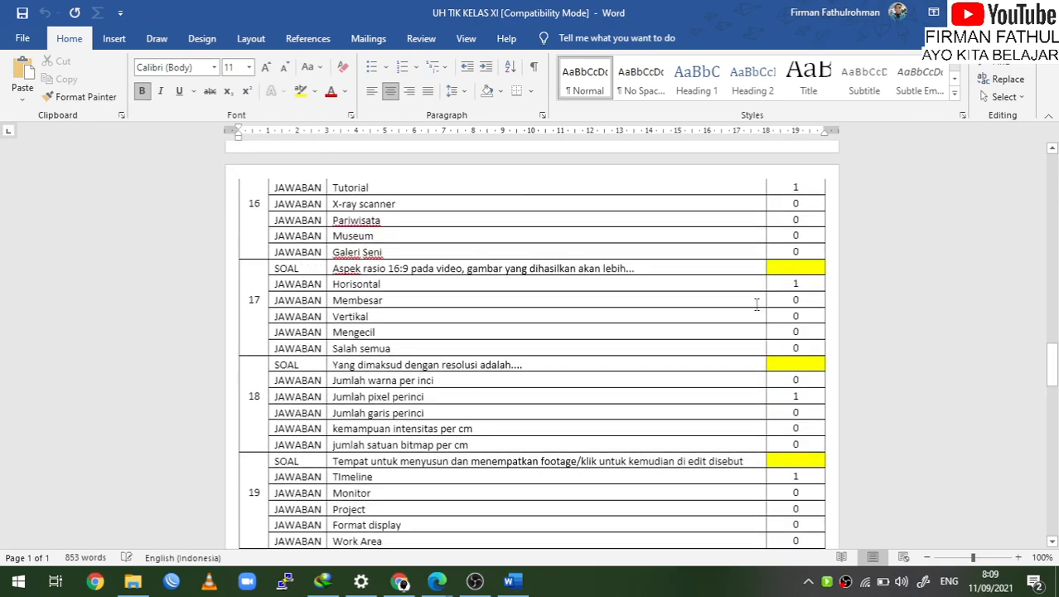
pyautogui.scroll(-15, 755, 304)
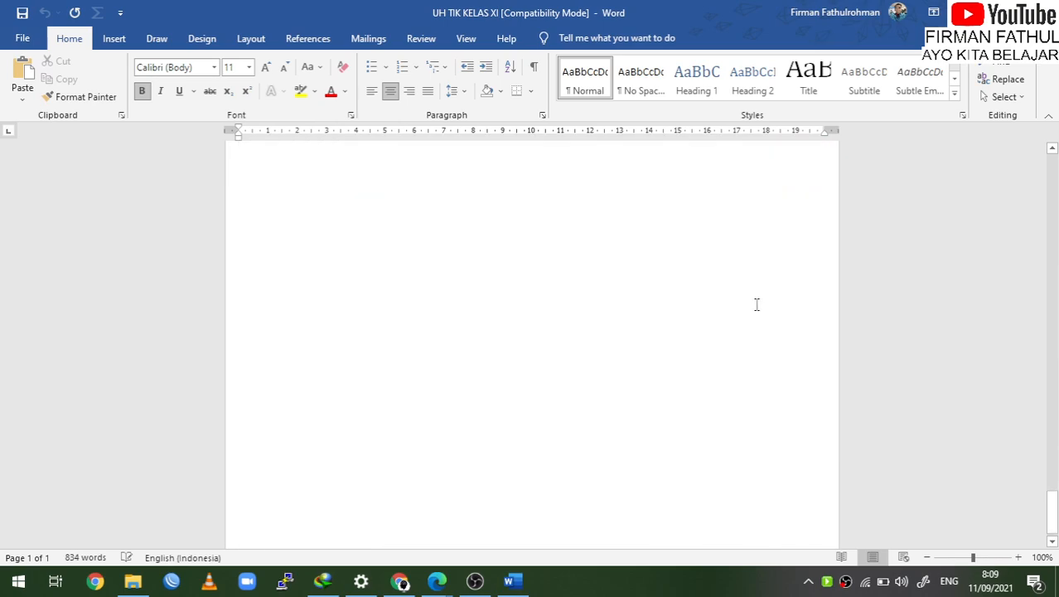
pyautogui.scroll(5, 755, 303)
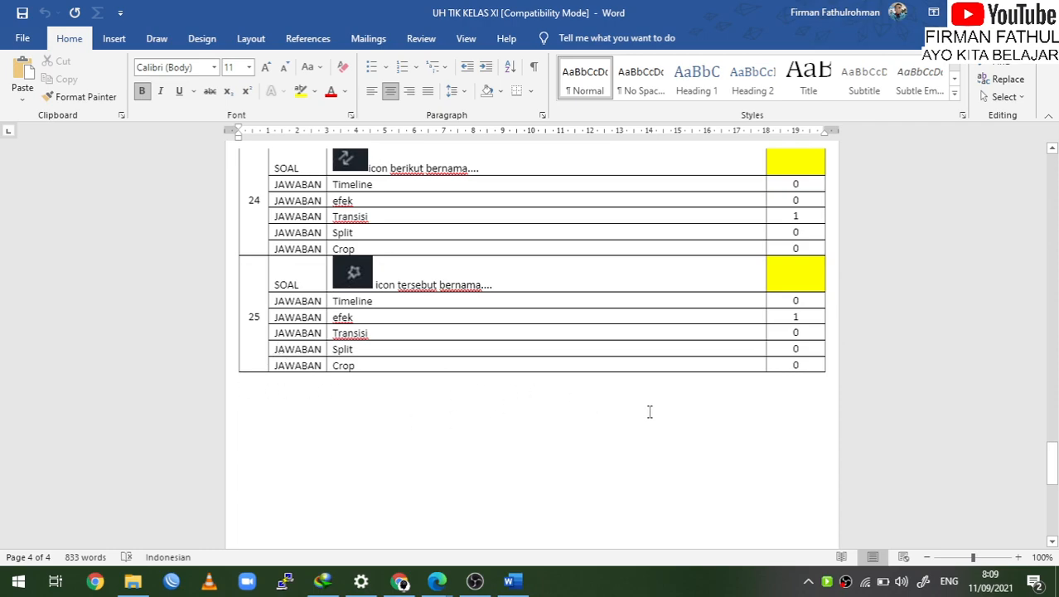
pyautogui.scroll(10, 693, 264)
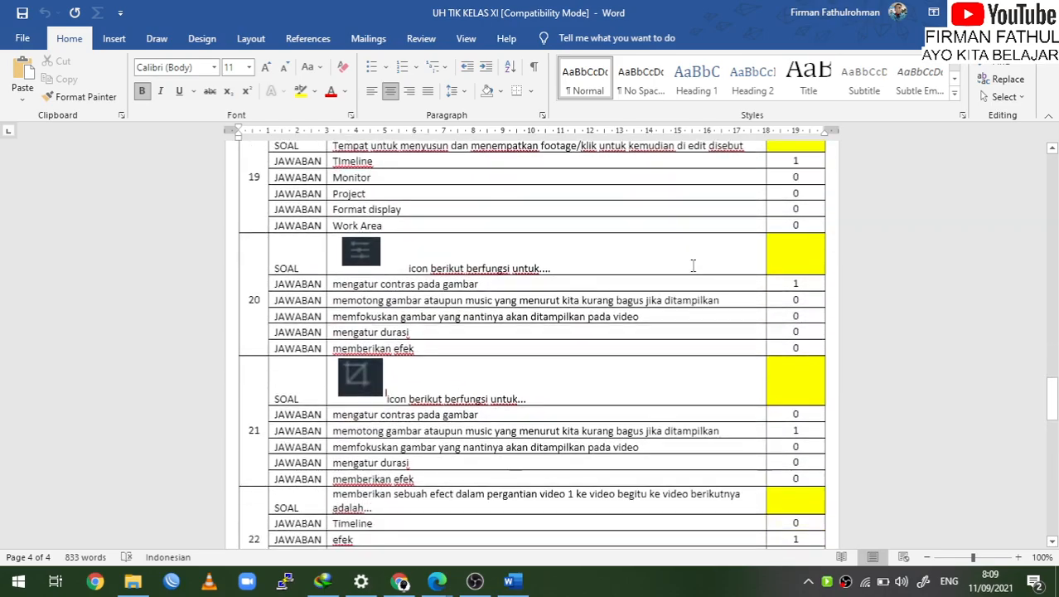
pyautogui.scroll(-10, 693, 265)
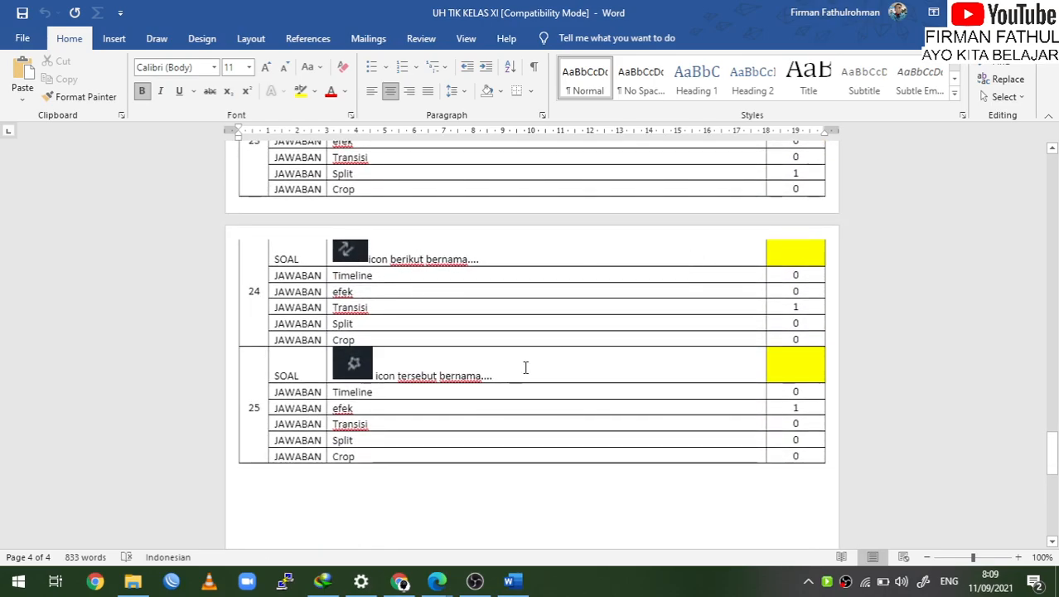
pyautogui.scroll(8, 407, 343)
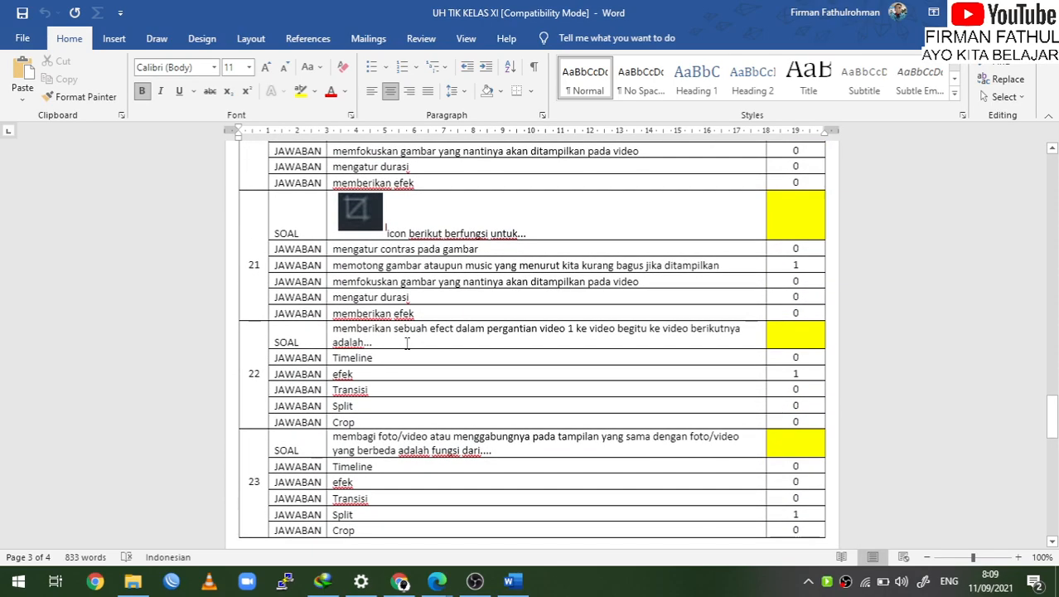
pyautogui.hotkey('alt', 'Tab')
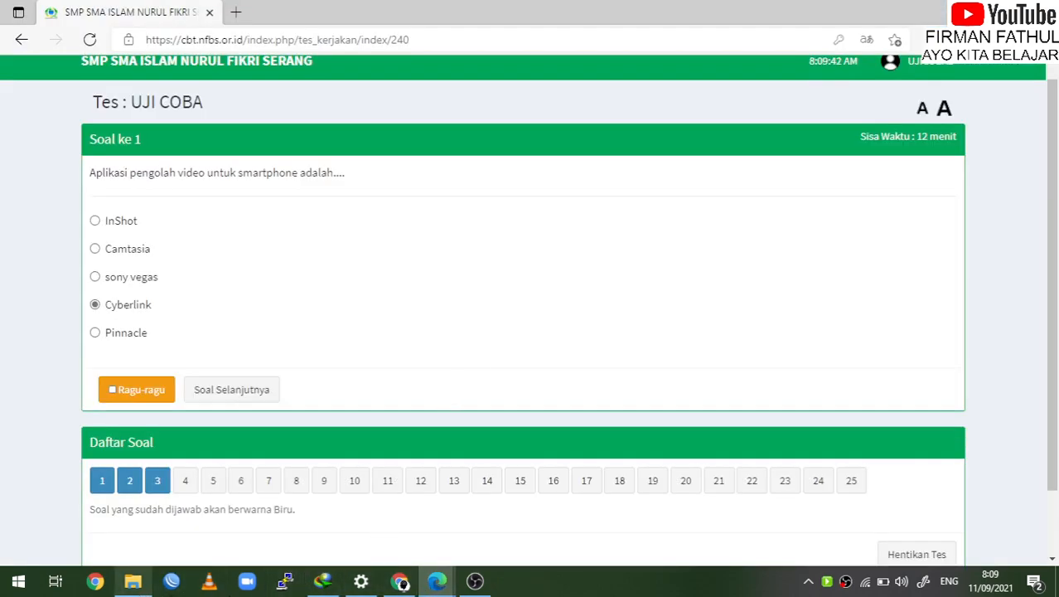
# Sign out of the ZYA CBT admin dashboard from the account menu
pyautogui.click(400, 580)
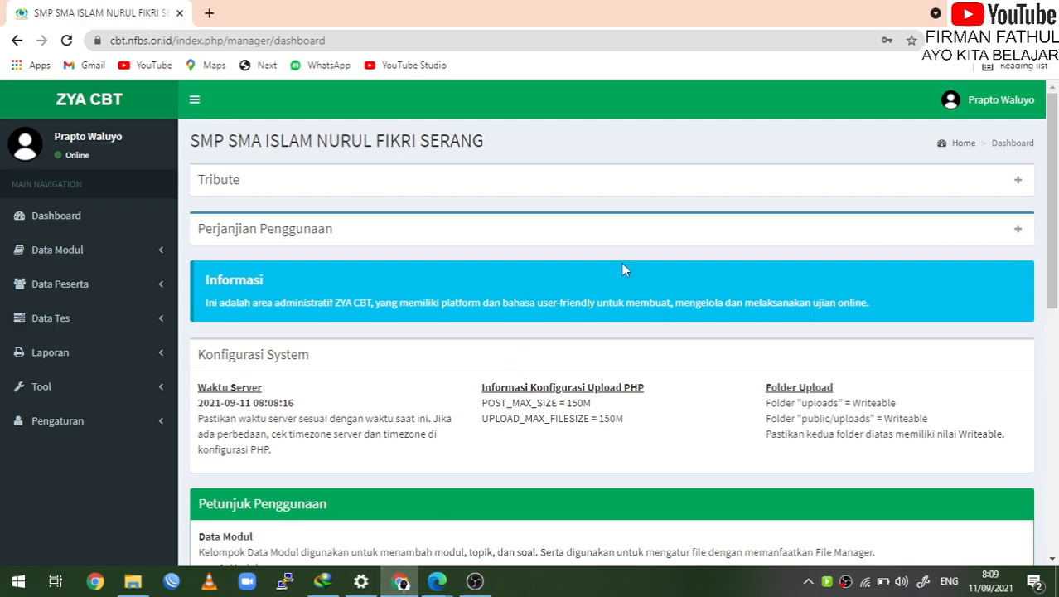
pyautogui.click(1027, 104)
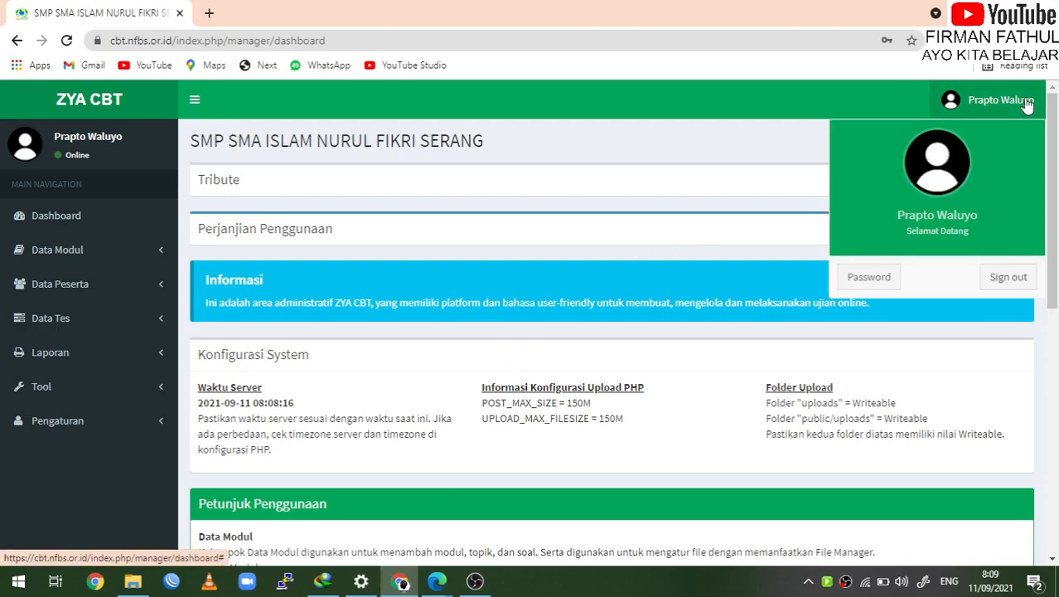
pyautogui.click(1028, 280)
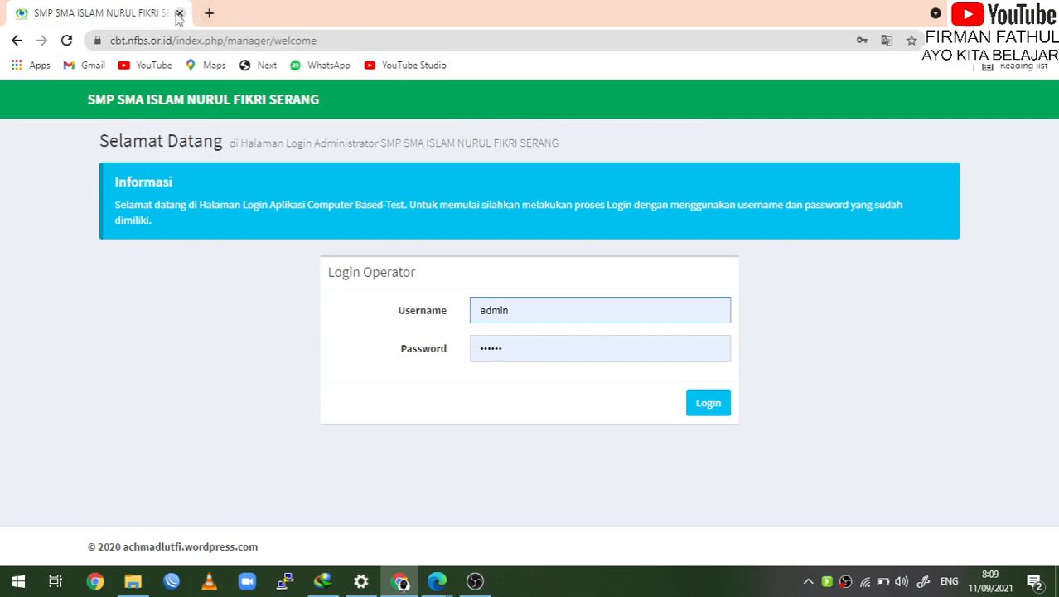
# Load the cbt.nfbs.or.id User Login page in a new browser tab
pyautogui.click(210, 14)
pyautogui.write('cbt.nfbs.or.id')
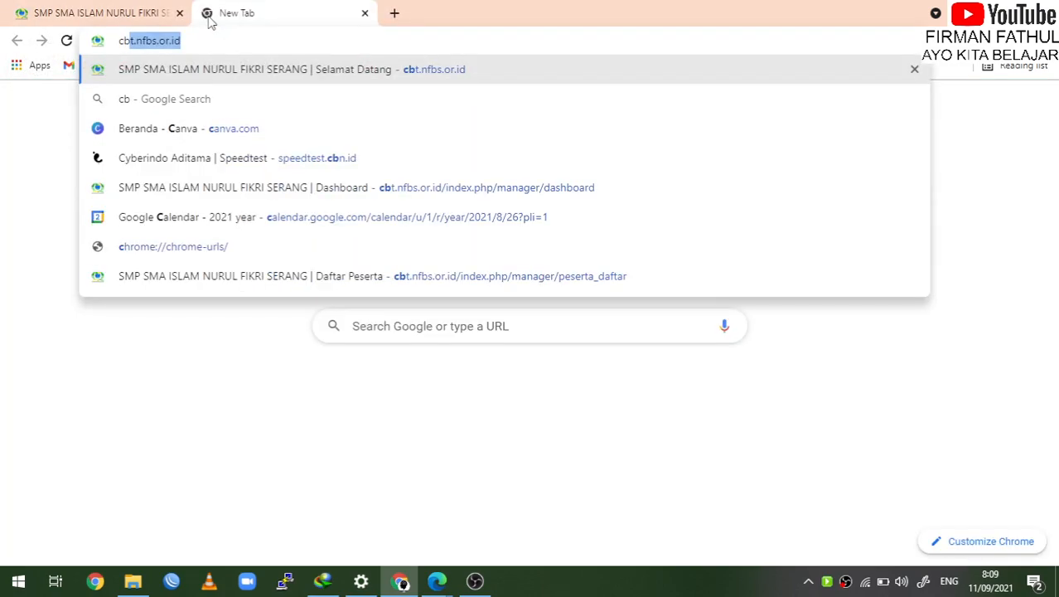
pyautogui.press('Return')
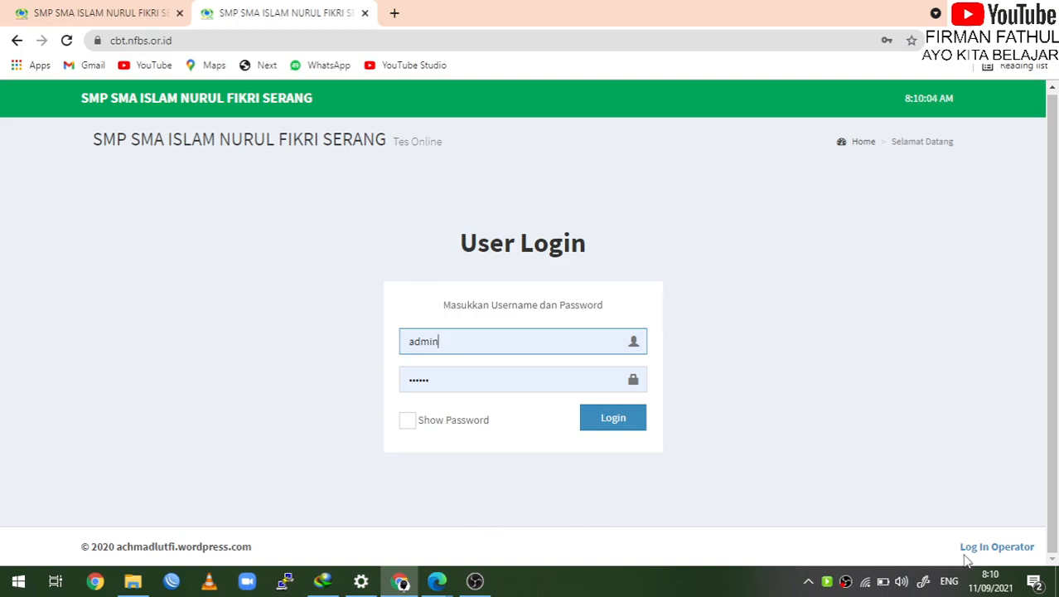
# Log in through Log In Operator using the saved autofill username
pyautogui.click(1032, 553)
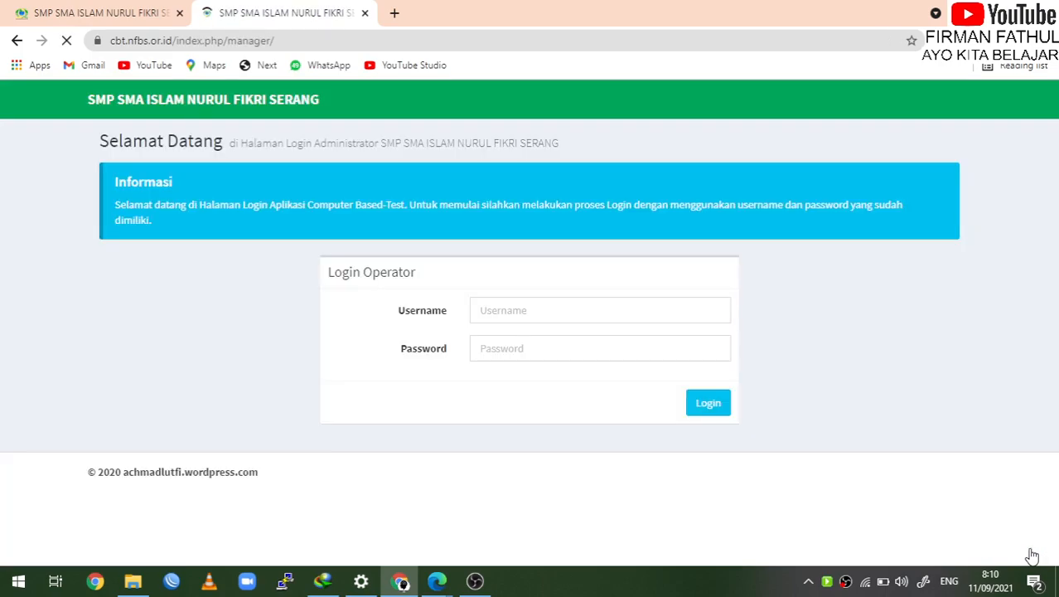
pyautogui.click(574, 309)
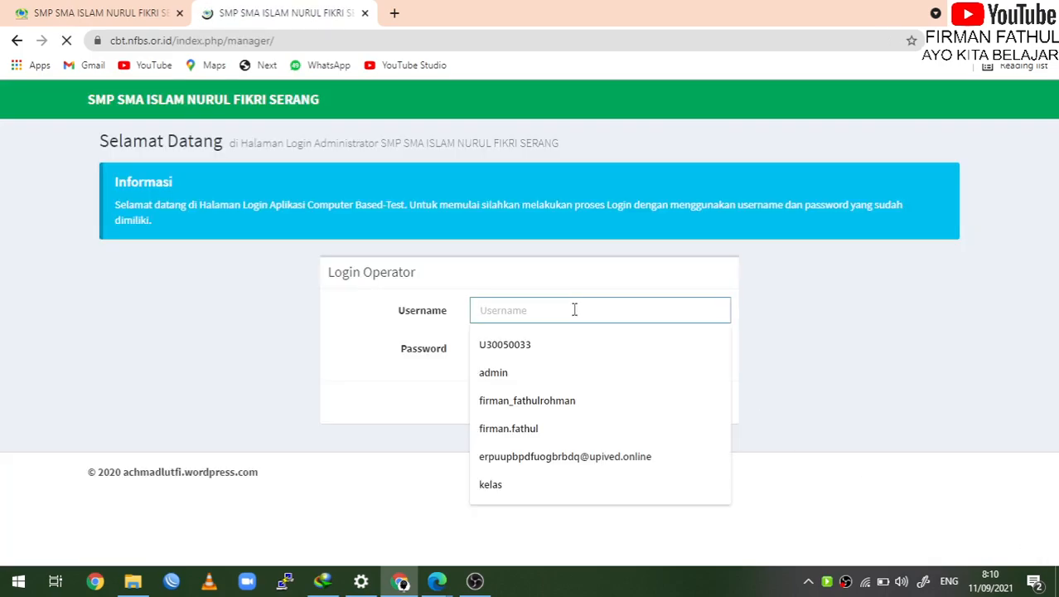
pyautogui.click(556, 372)
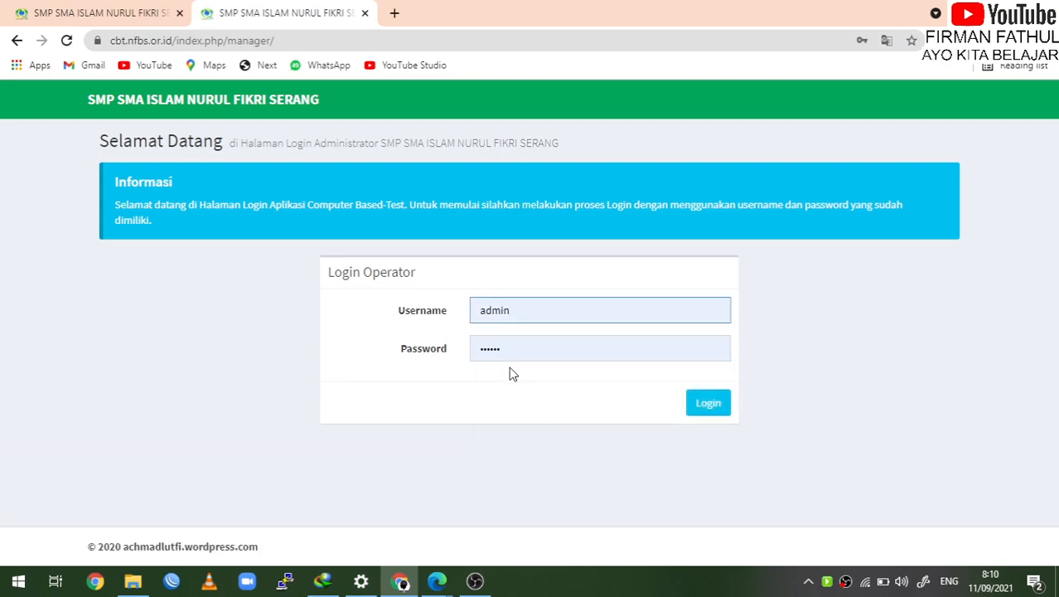
pyautogui.click(716, 407)
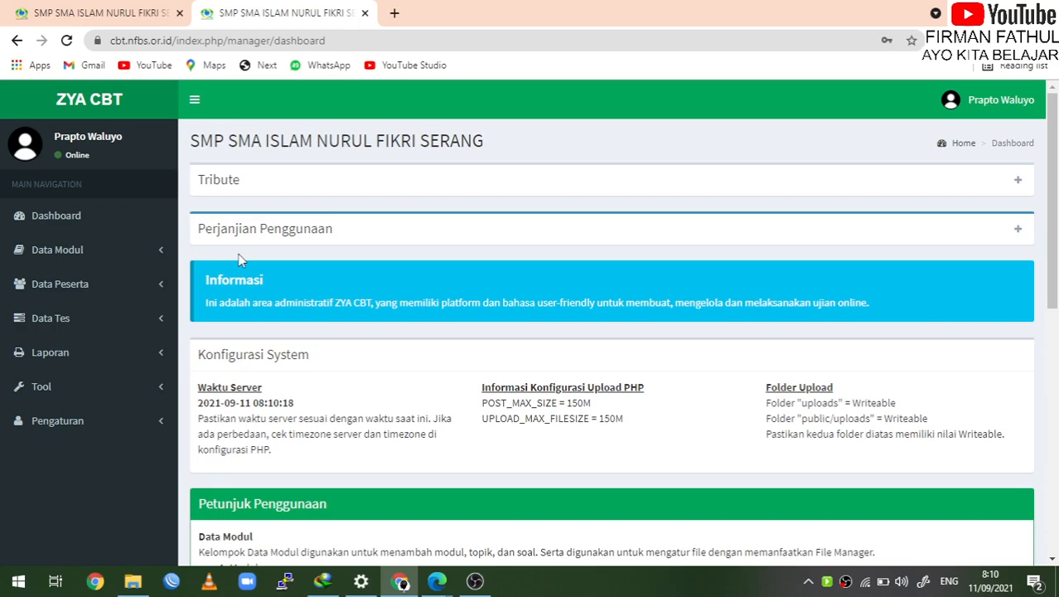
# Expand Data Modul and view the Topik list of 161 Default-module topics
pyautogui.click(157, 254)
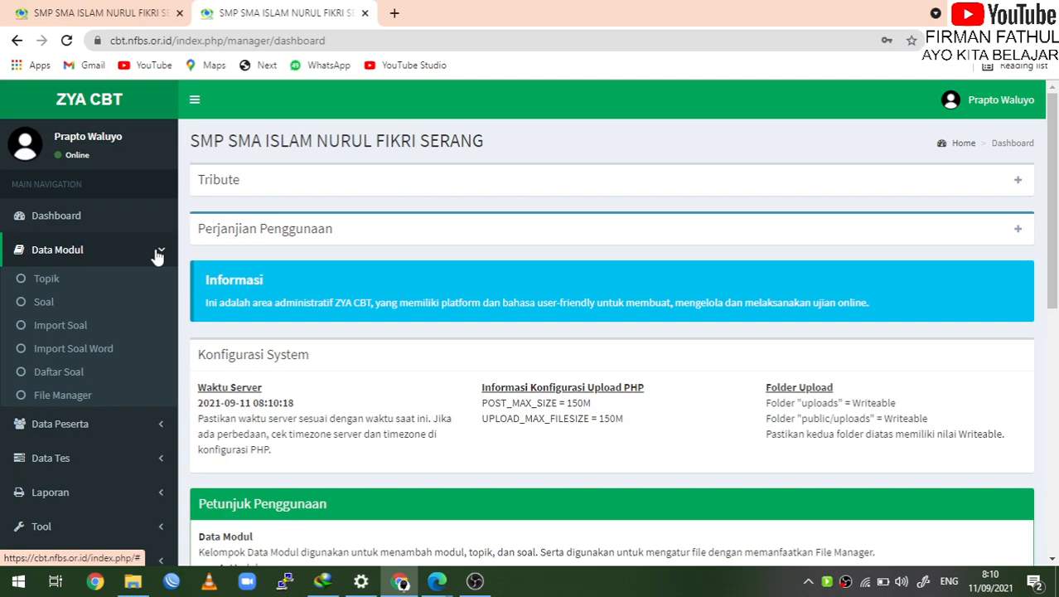
pyautogui.click(46, 279)
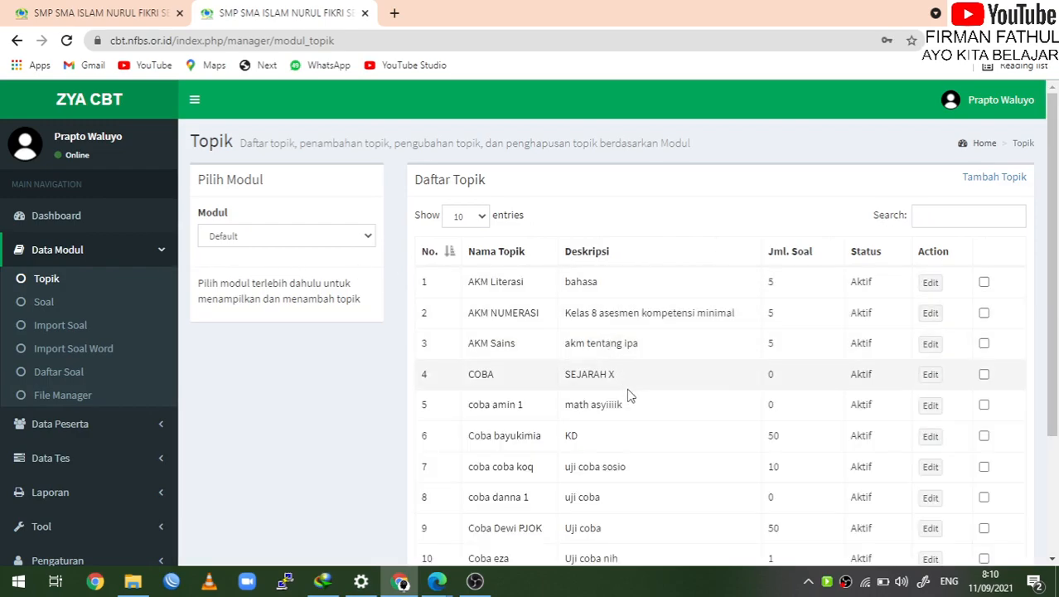
pyautogui.scroll(-3, 641, 452)
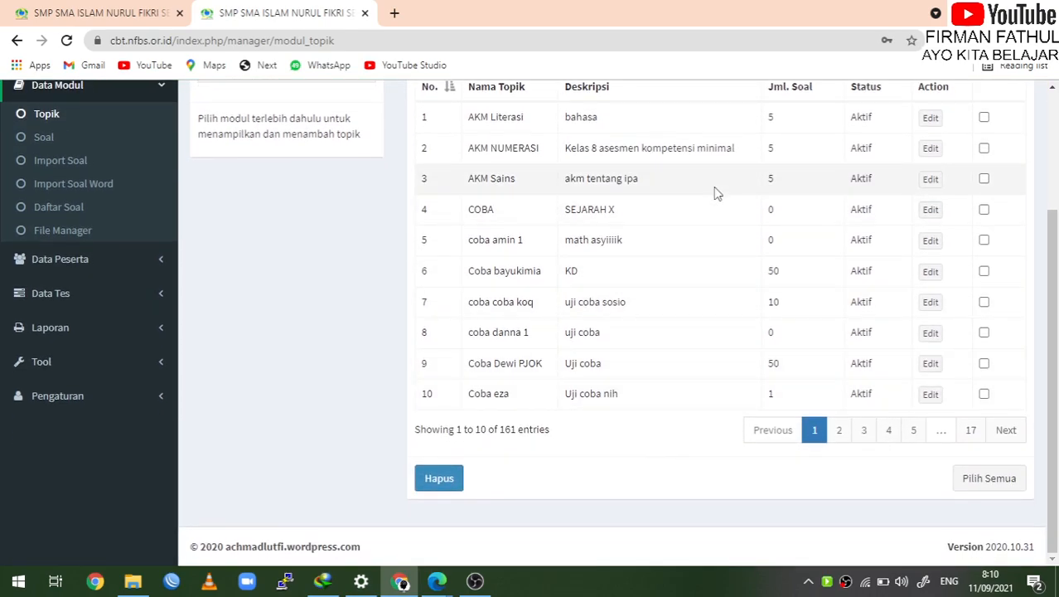
pyautogui.scroll(3, 714, 189)
pyautogui.scroll(-3, 717, 193)
pyautogui.scroll(3, 717, 192)
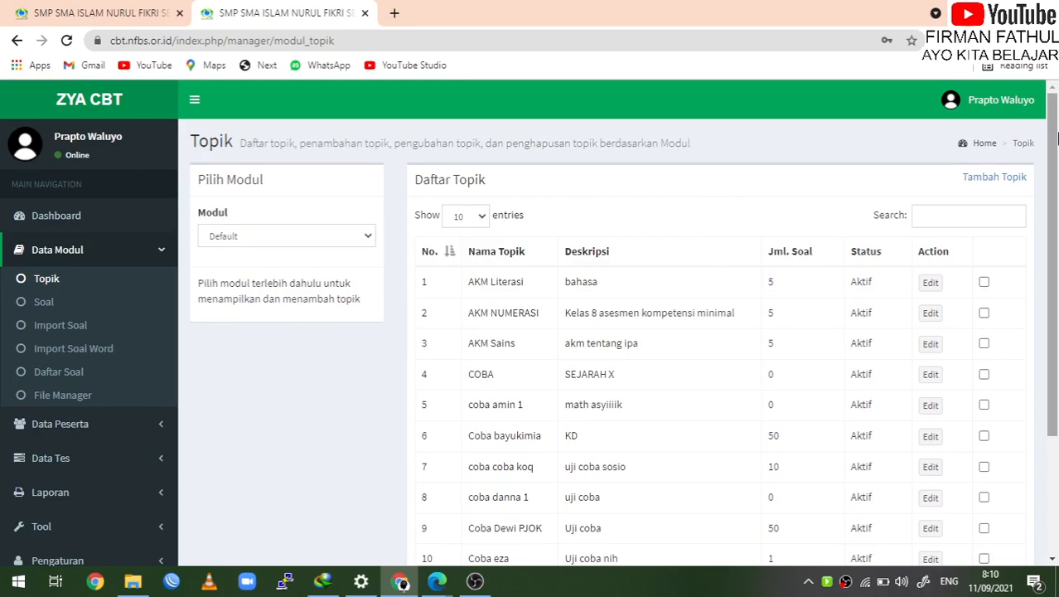
# Add topic 'PTS TIK SEMESTER 1 2021' with description 'PTS SEMESTER 1 2021' and save it
pyautogui.click(1004, 179)
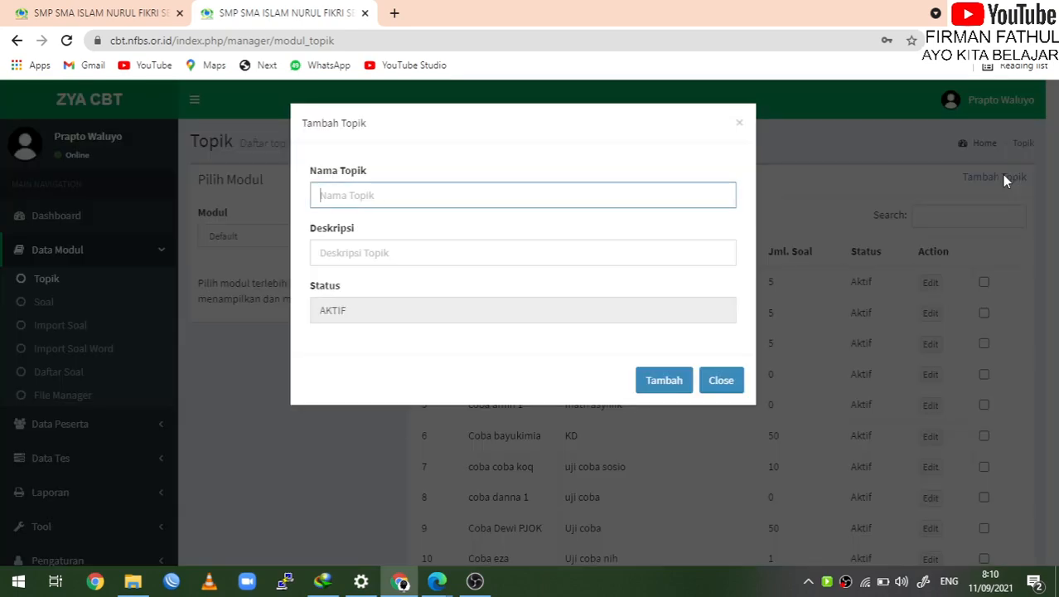
pyautogui.write('PTS')
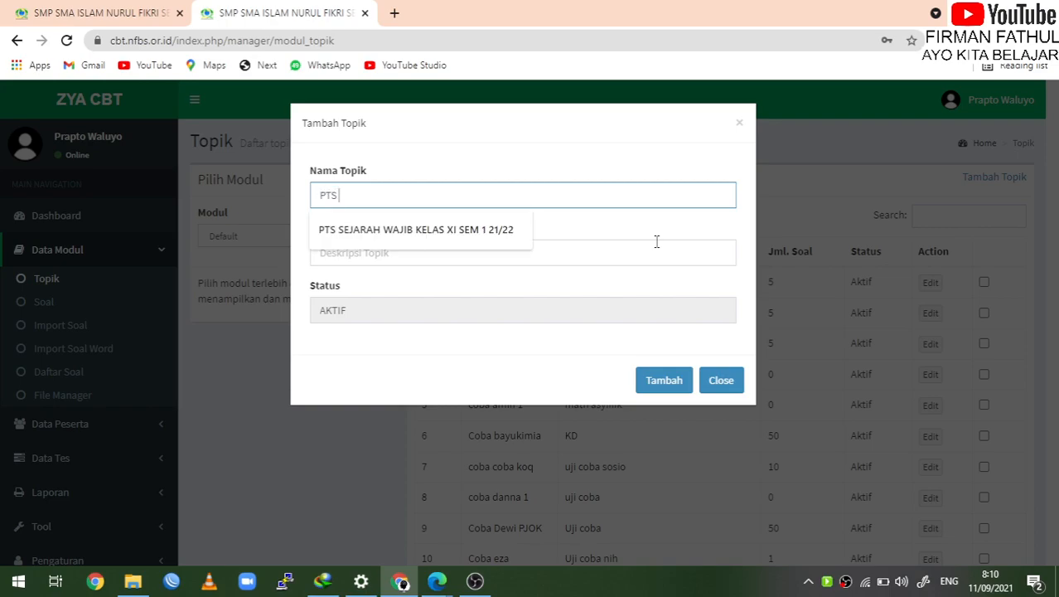
pyautogui.write(' TIK SEMESTER 1 2021')
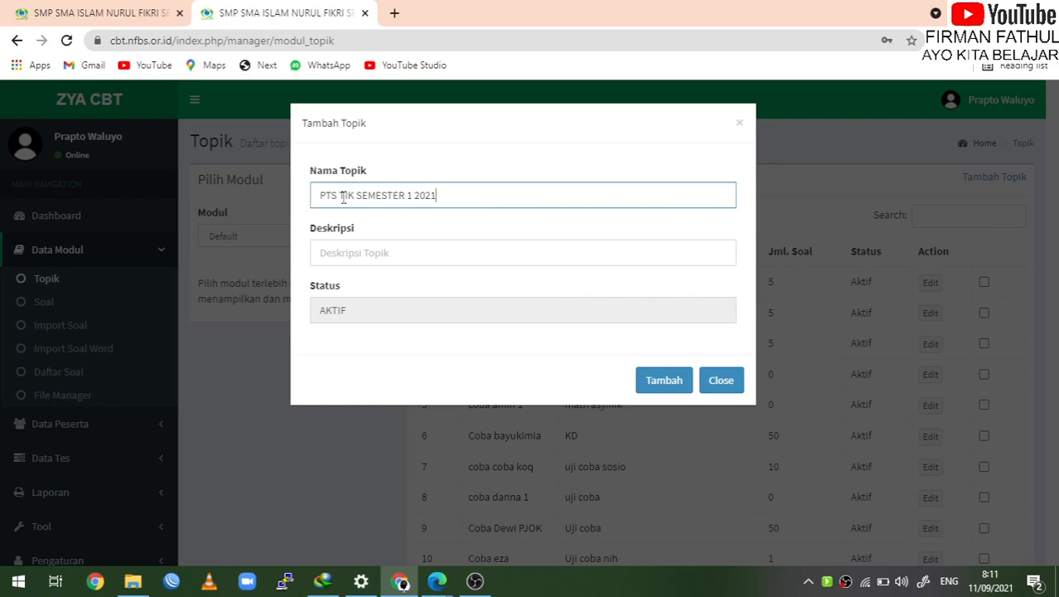
pyautogui.click(363, 259)
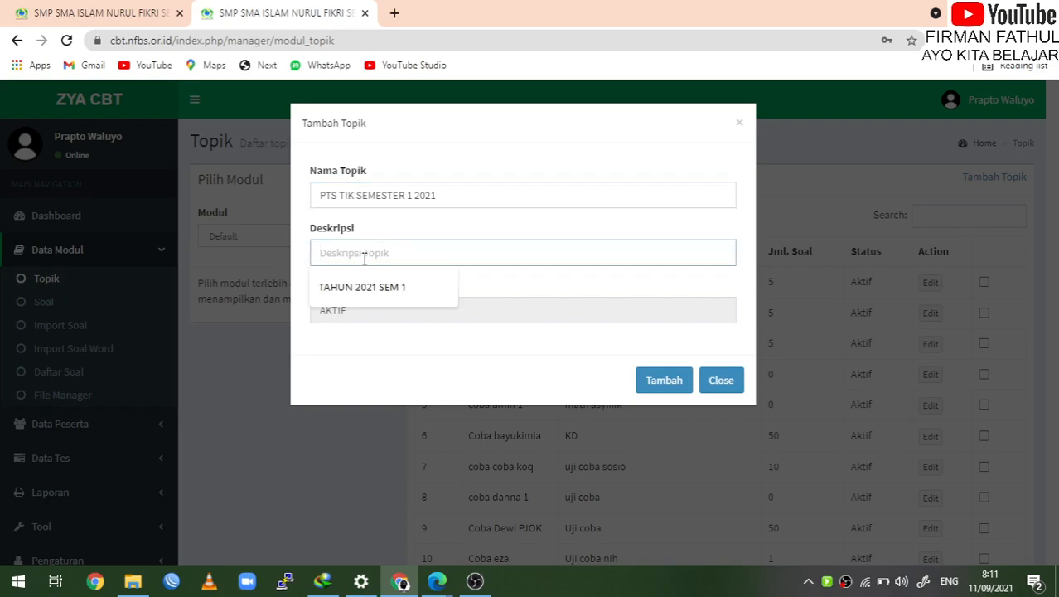
pyautogui.write('PTS')
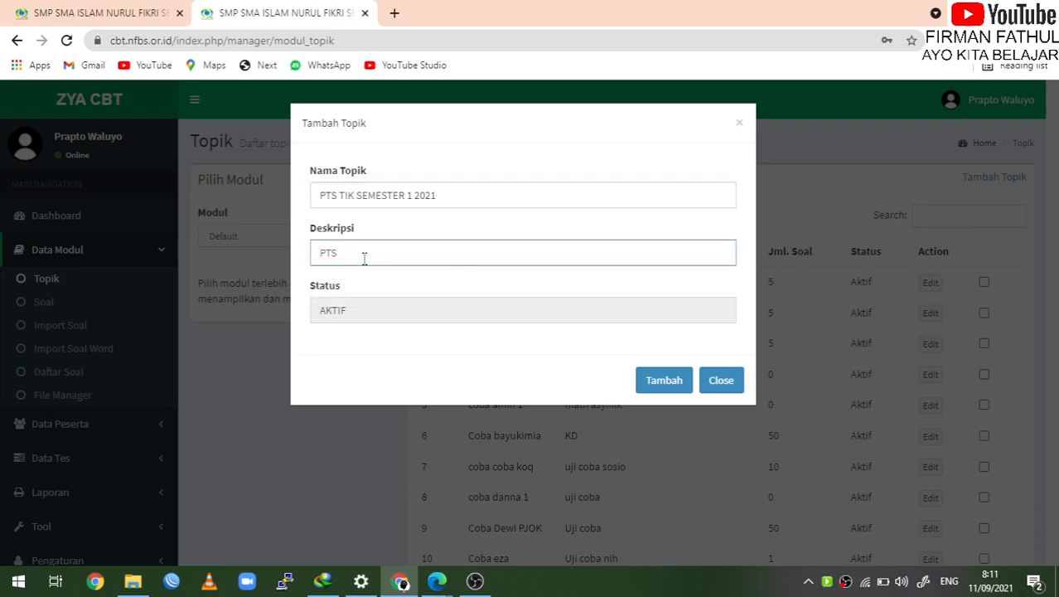
pyautogui.write(' SEMESTER')
pyautogui.click(678, 384)
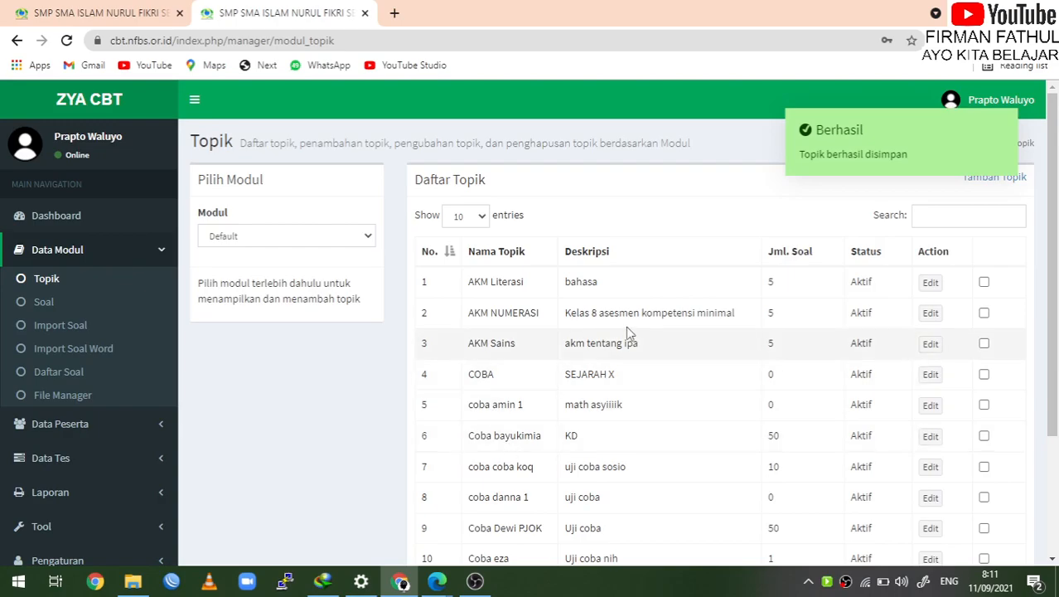
# Jump to page 4 of the topic list, showing topics 31–40
pyautogui.scroll(-2, 641, 332)
pyautogui.scroll(2, 641, 331)
pyautogui.scroll(-2, 642, 332)
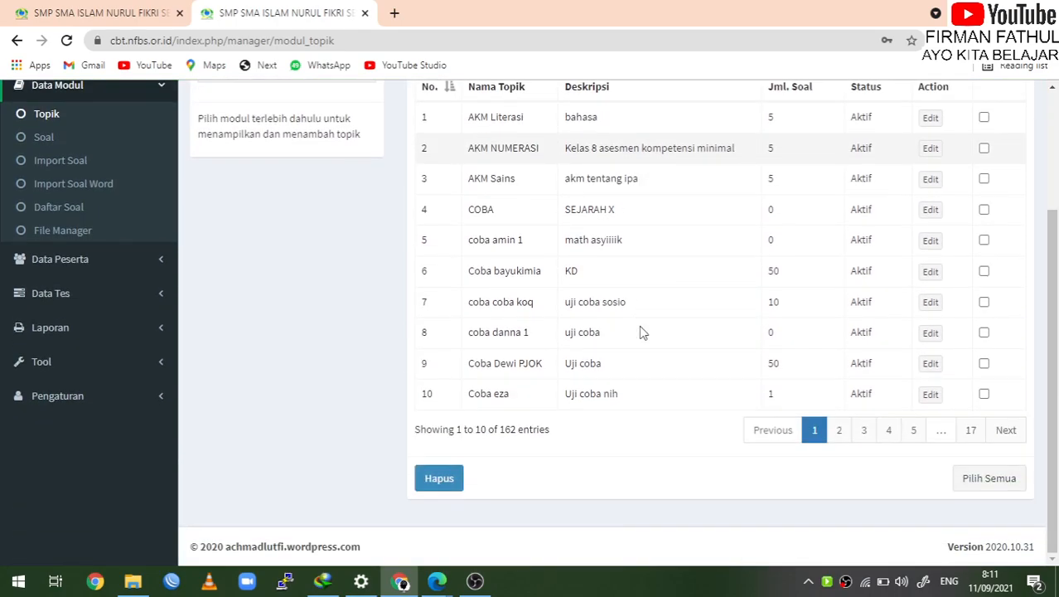
pyautogui.scroll(2, 640, 332)
pyautogui.scroll(-2, 641, 332)
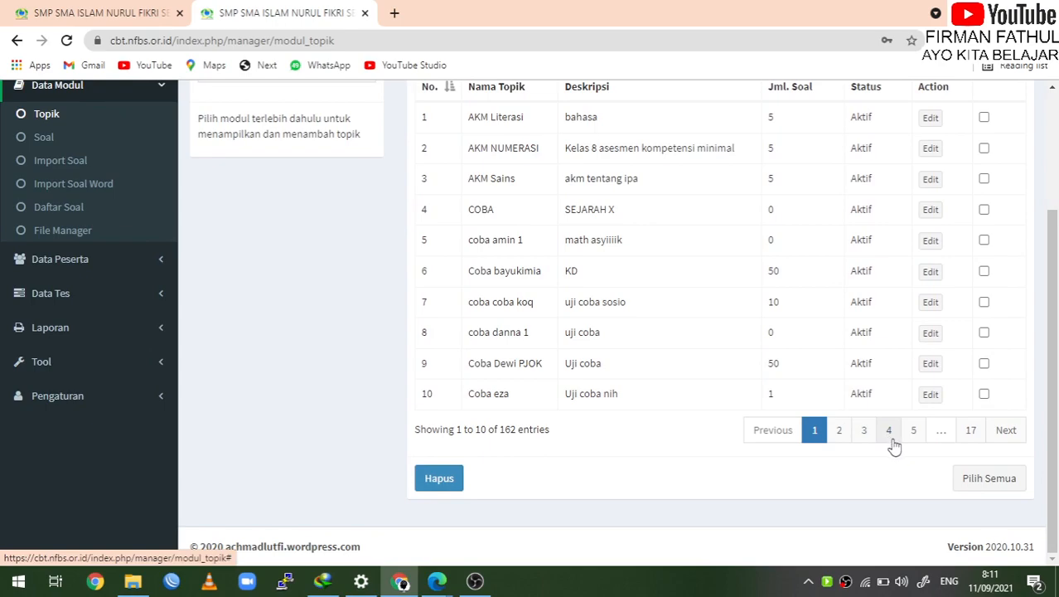
pyautogui.click(892, 442)
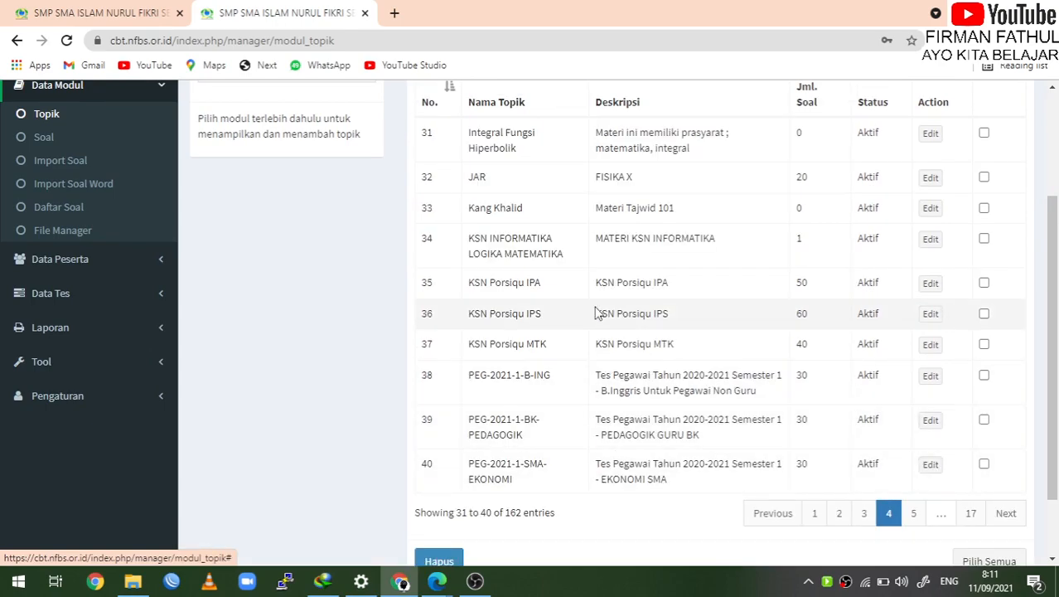
pyautogui.scroll(-1, 592, 308)
pyautogui.scroll(3, 593, 307)
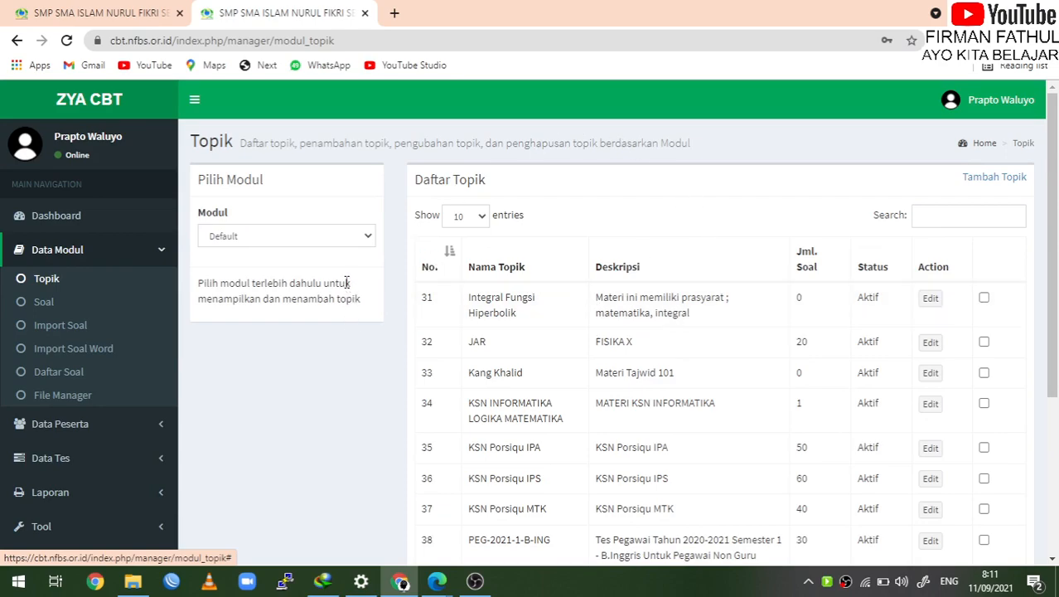
# Open Import Soal Word and request the Form Word Soal Pilihan Ganda template
pyautogui.click(94, 357)
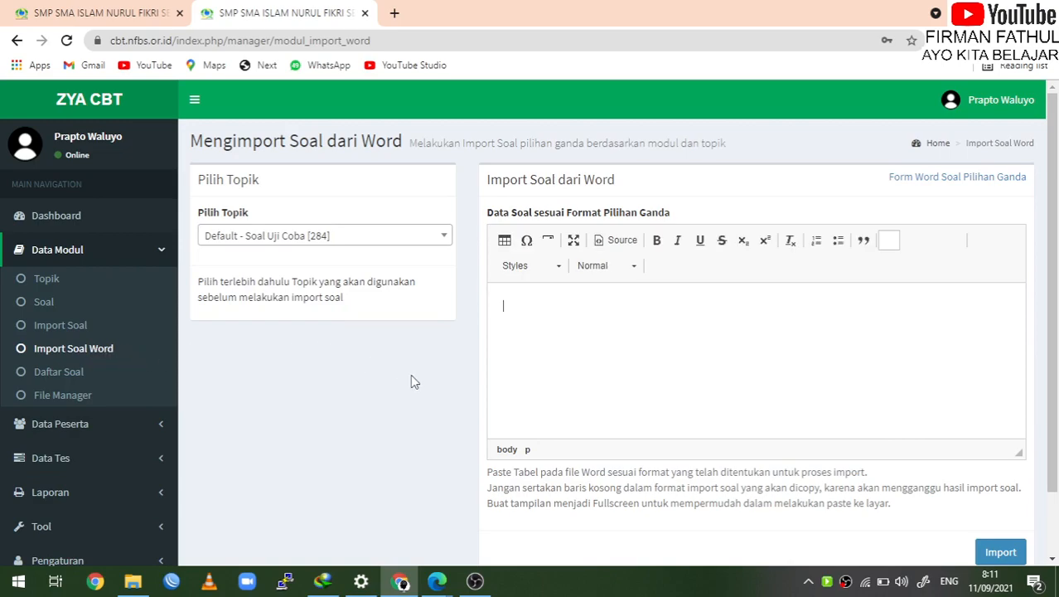
pyautogui.scroll(-1, 411, 378)
pyautogui.click(557, 298)
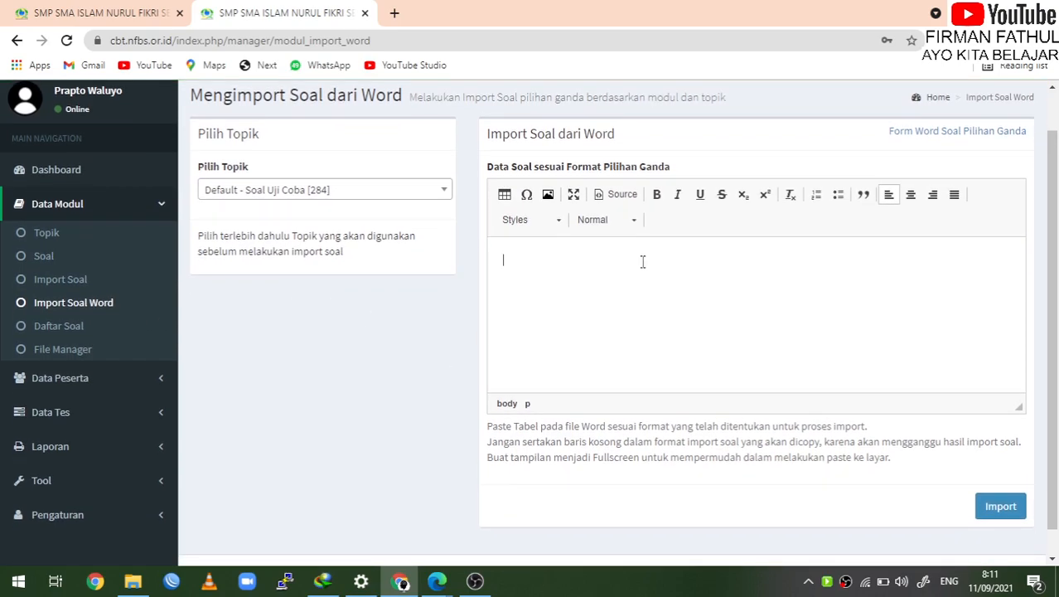
pyautogui.scroll(1, 813, 143)
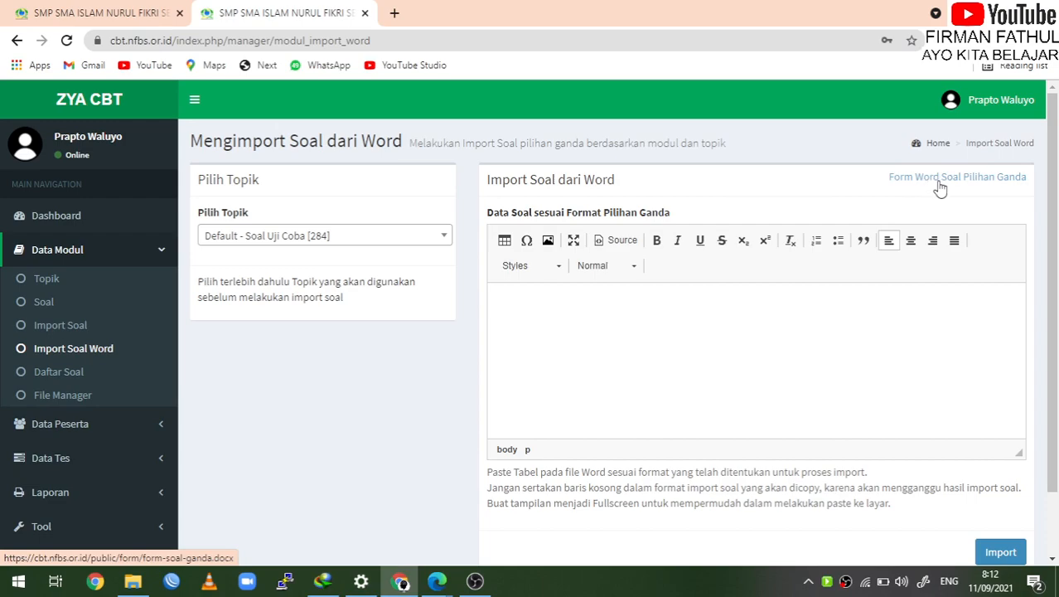
pyautogui.click(973, 187)
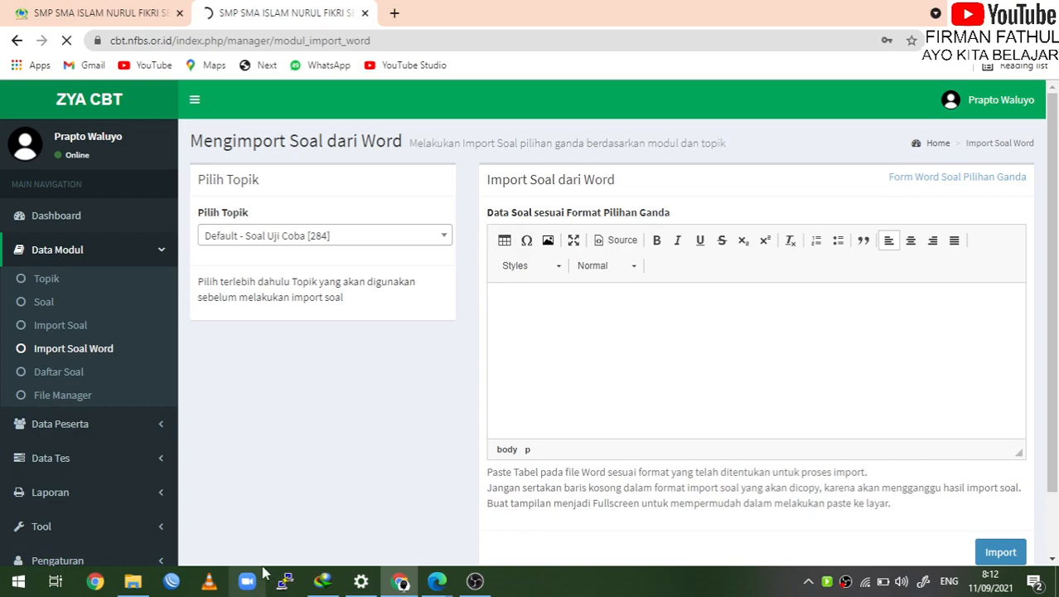
# Open UH TIK KELAS XI from the SOAL folder and scroll through its question table
pyautogui.click(133, 581)
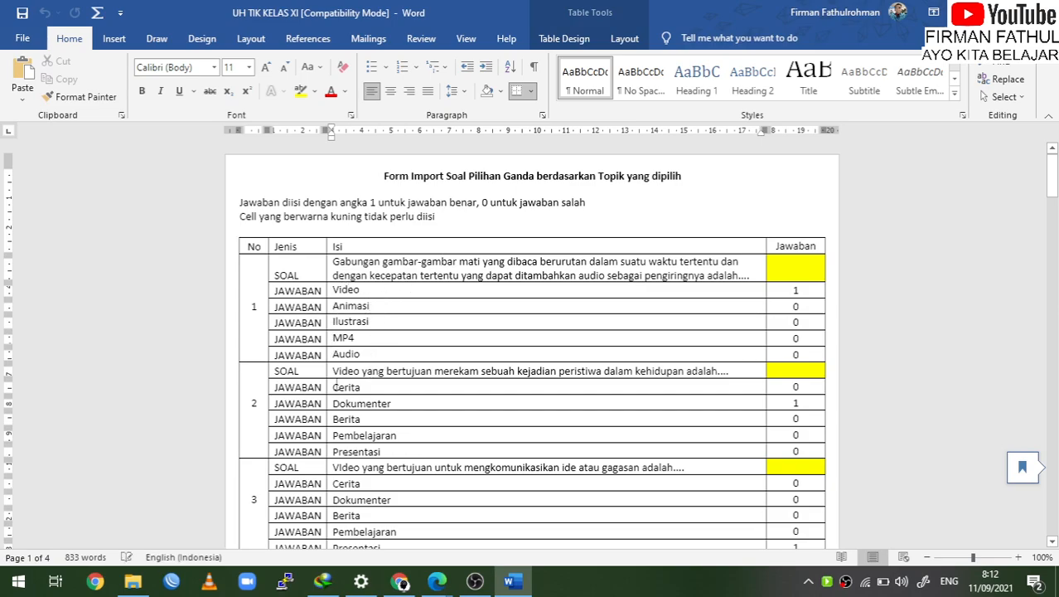
pyautogui.scroll(-3, 347, 465)
pyautogui.scroll(3, 343, 318)
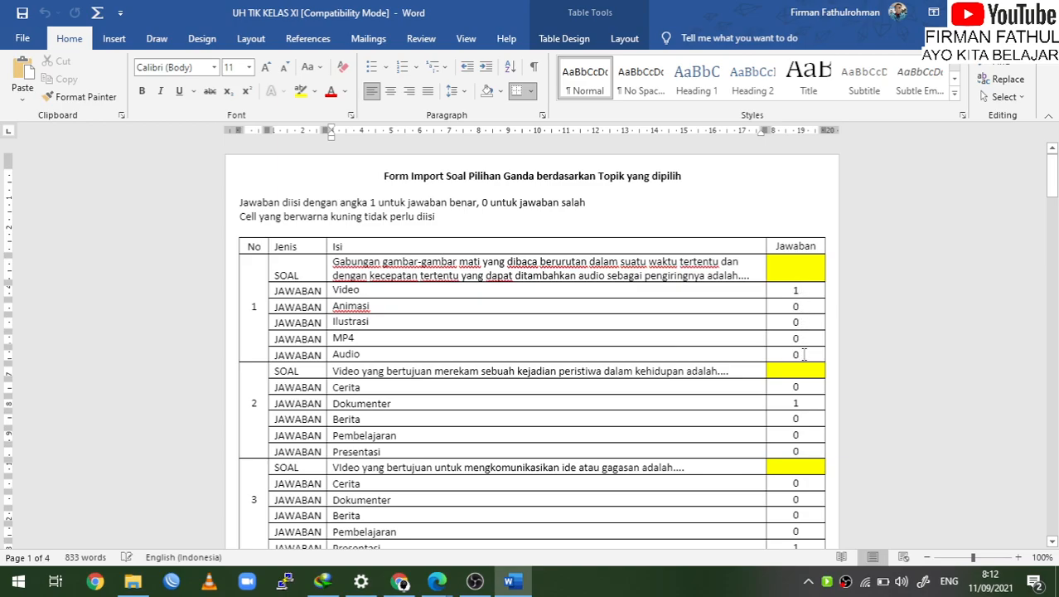
pyautogui.scroll(-3, 804, 439)
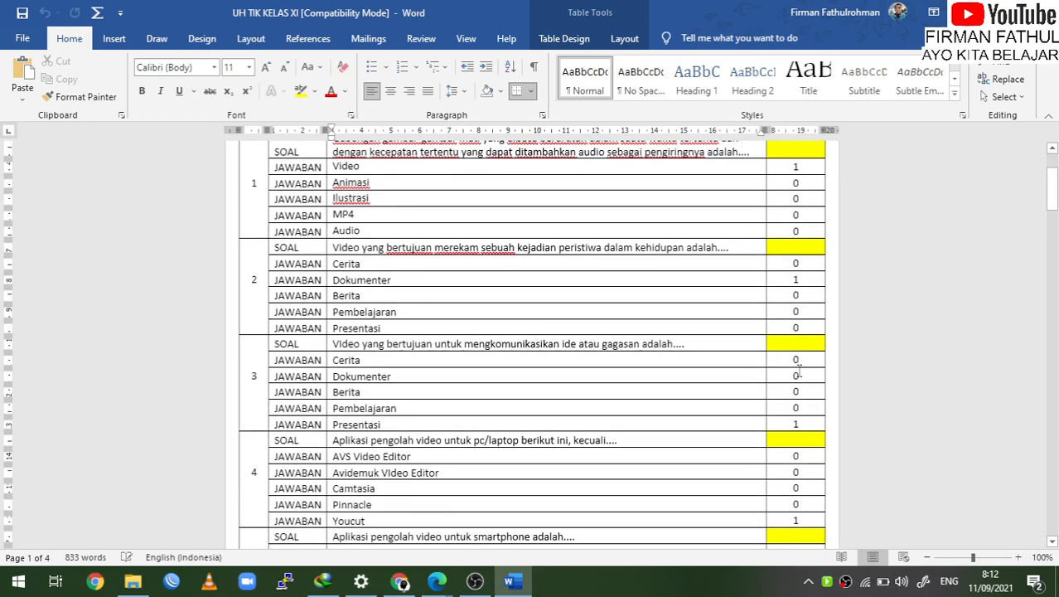
pyautogui.scroll(3, 799, 373)
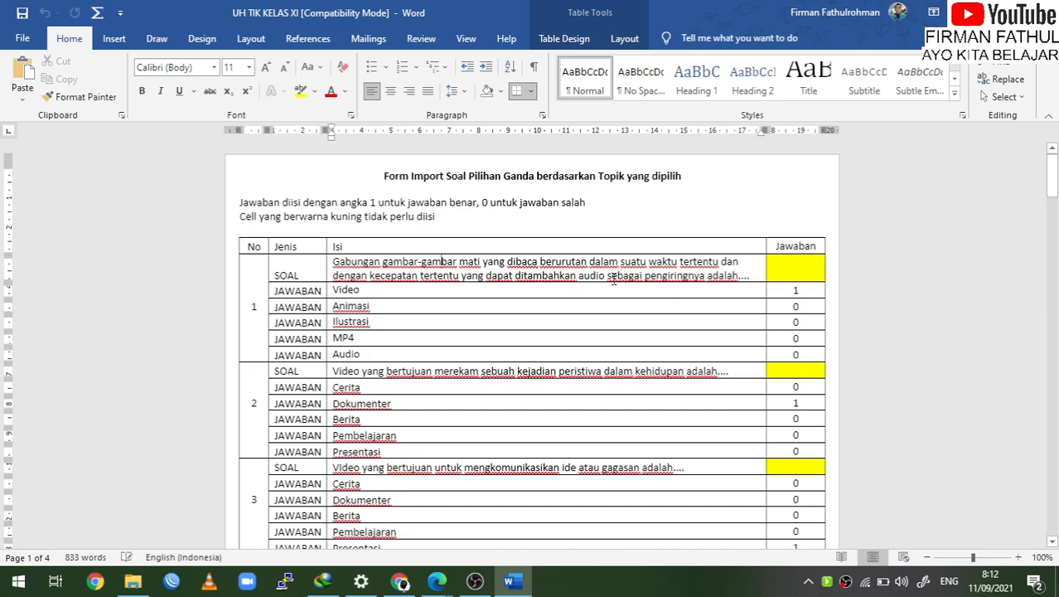
# Insert the built-in Binomial Theorem equation on a new line under question 1
pyautogui.click(759, 274)
pyautogui.press('Return')
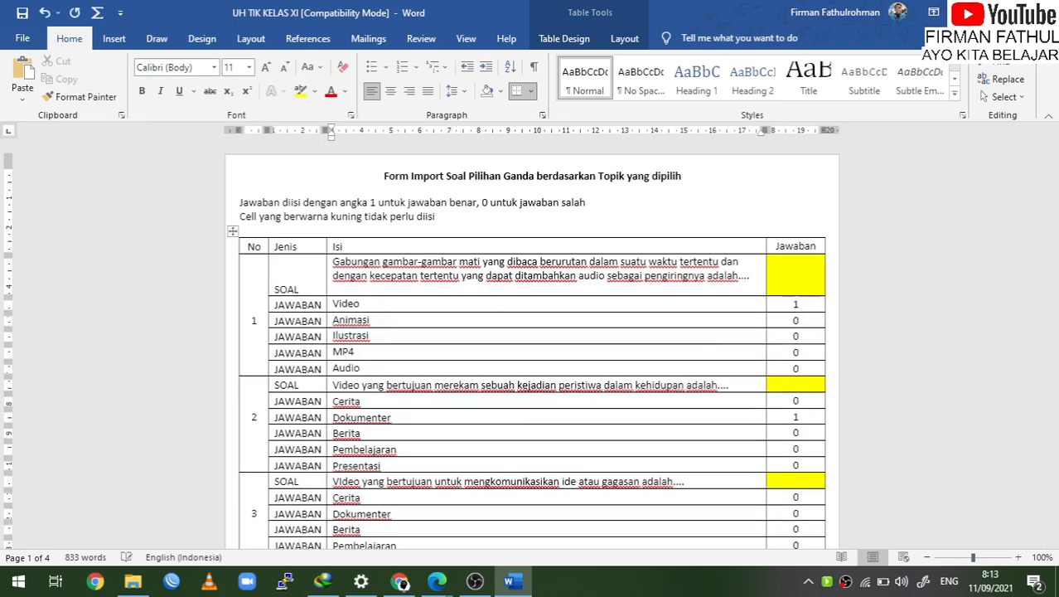
pyautogui.press('BackSpace')
pyautogui.press('Return')
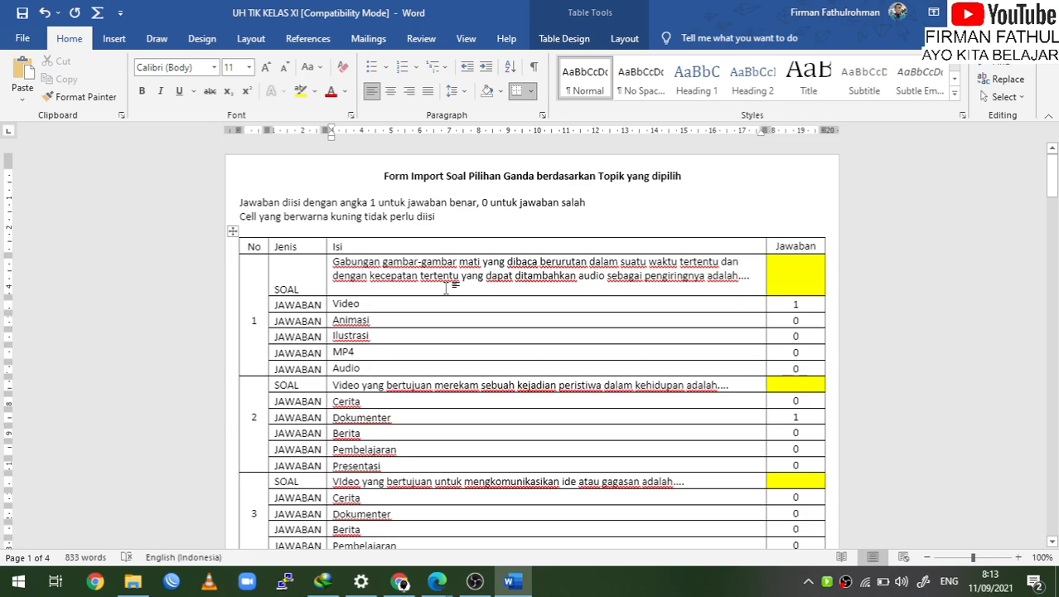
pyautogui.click(116, 39)
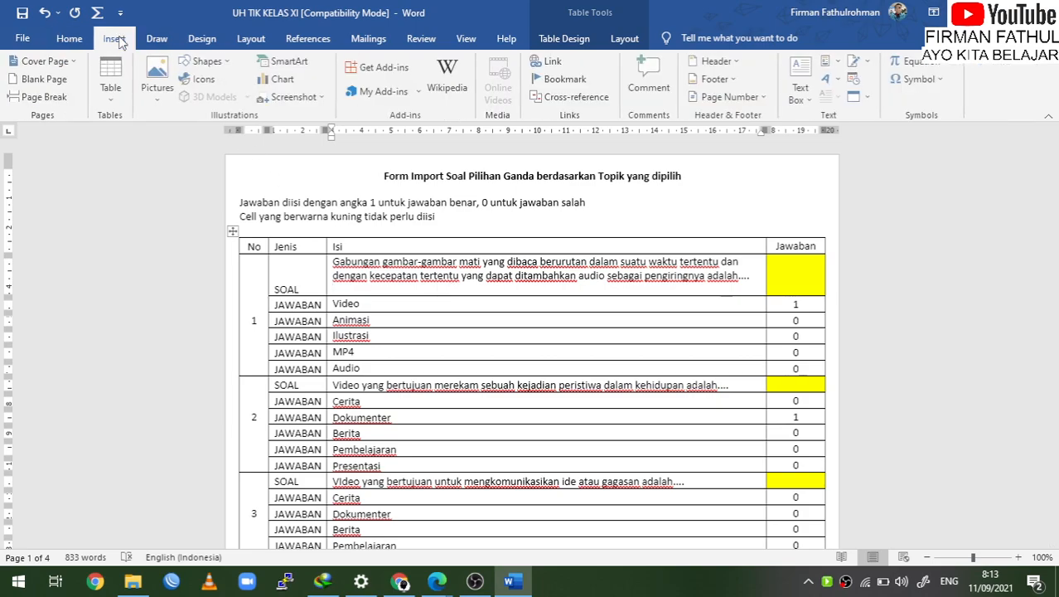
pyautogui.click(941, 65)
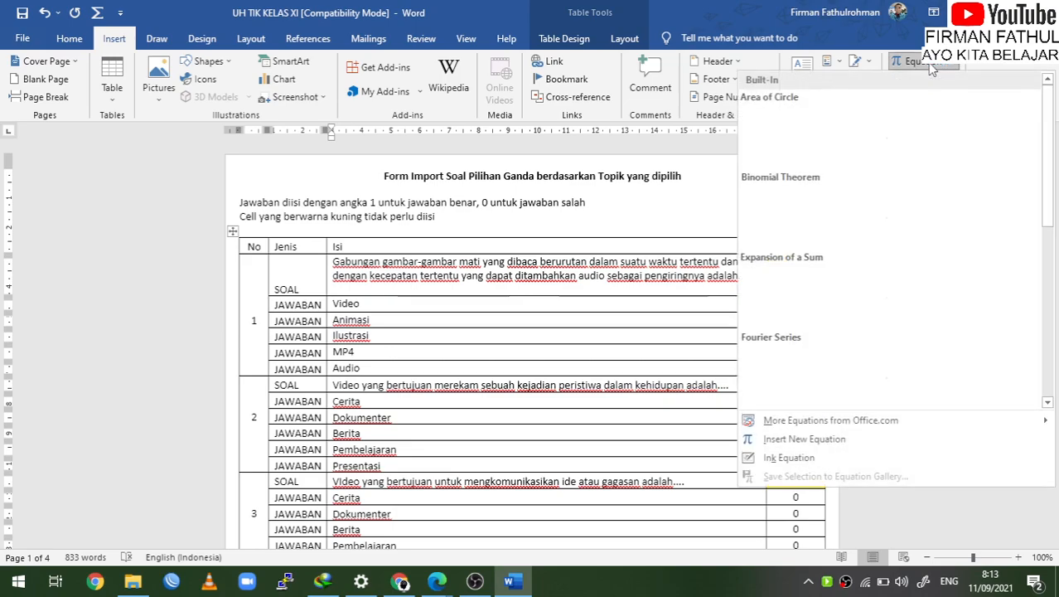
pyautogui.click(884, 209)
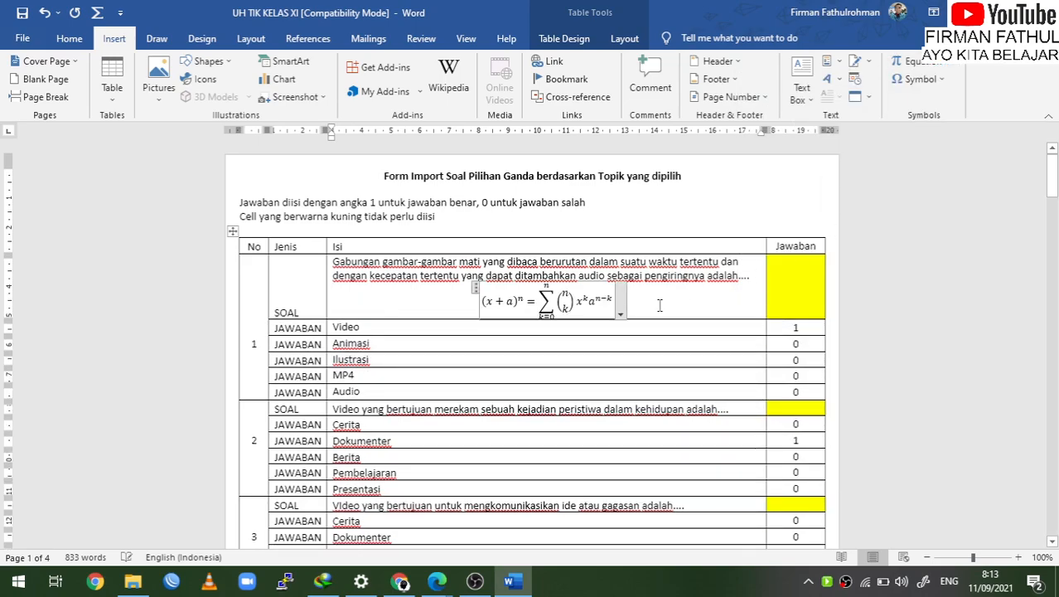
pyautogui.click(639, 306)
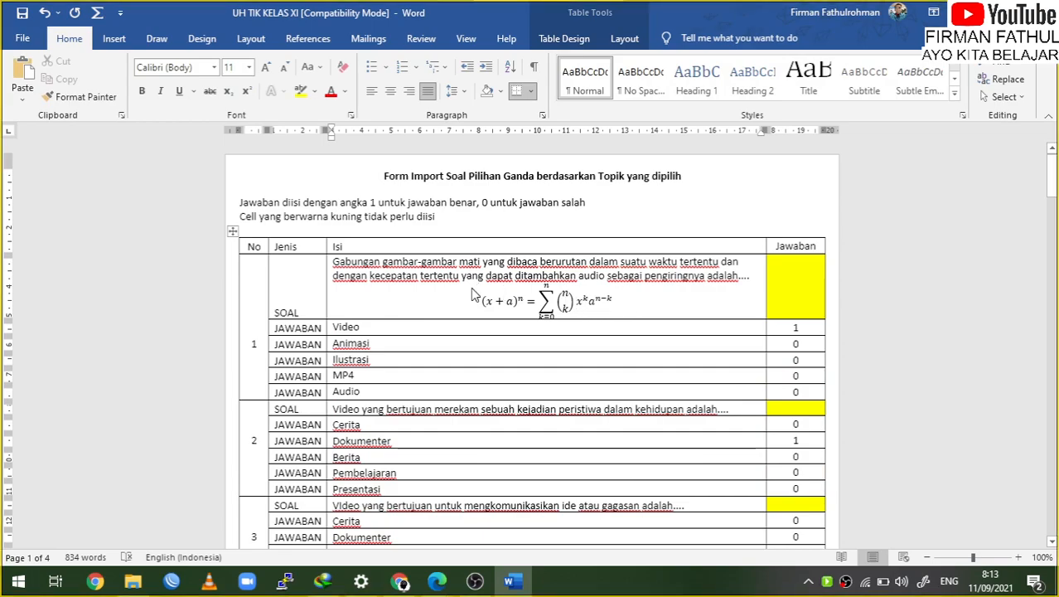
# Snip the equation as an image, paste it into question 1, then close the document
pyautogui.press('super+shift+s')
pyautogui.moveTo(473, 284); pyautogui.dragTo(626, 318)
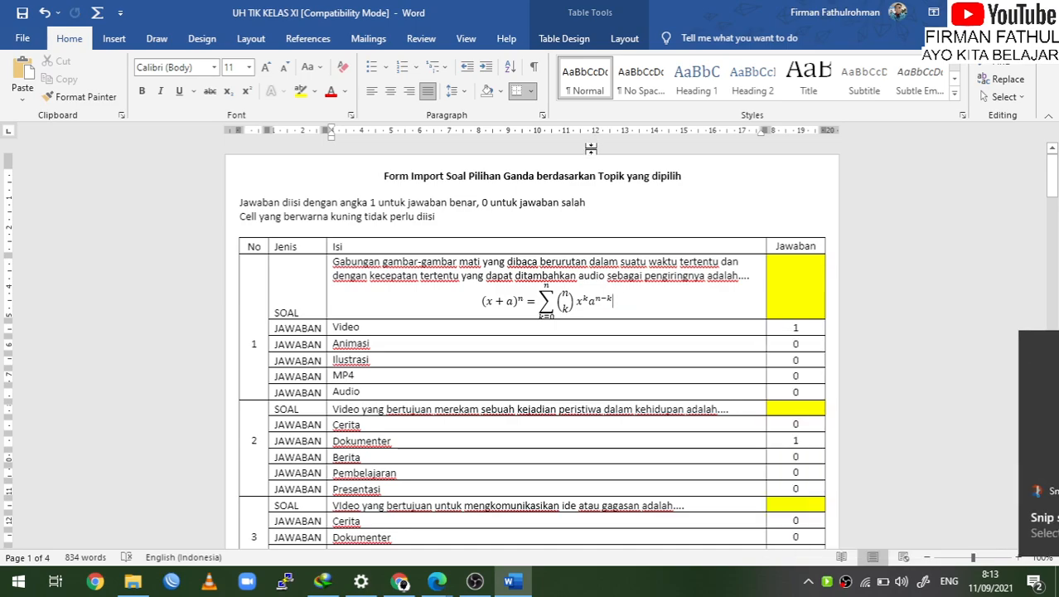
pyautogui.press('super+shift+s')
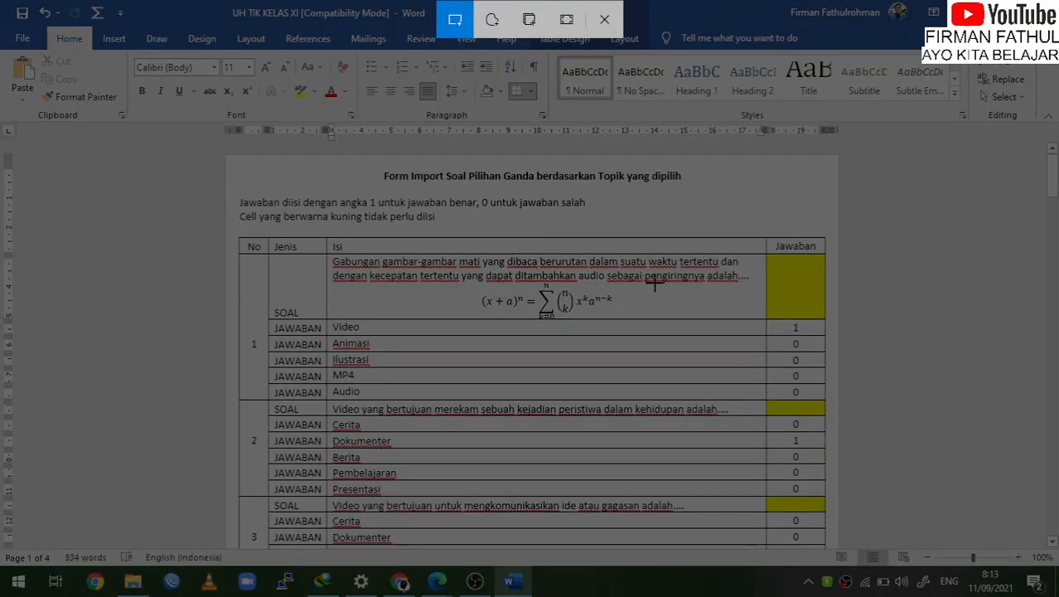
pyautogui.press('Escape')
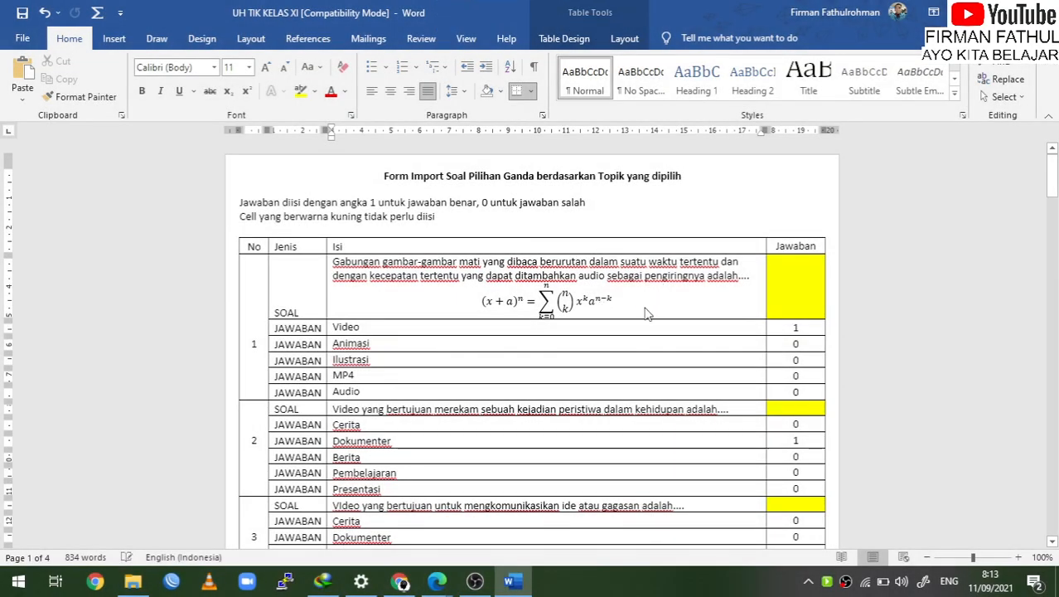
pyautogui.hotkey('ctrl', 'v')
pyautogui.click(562, 300)
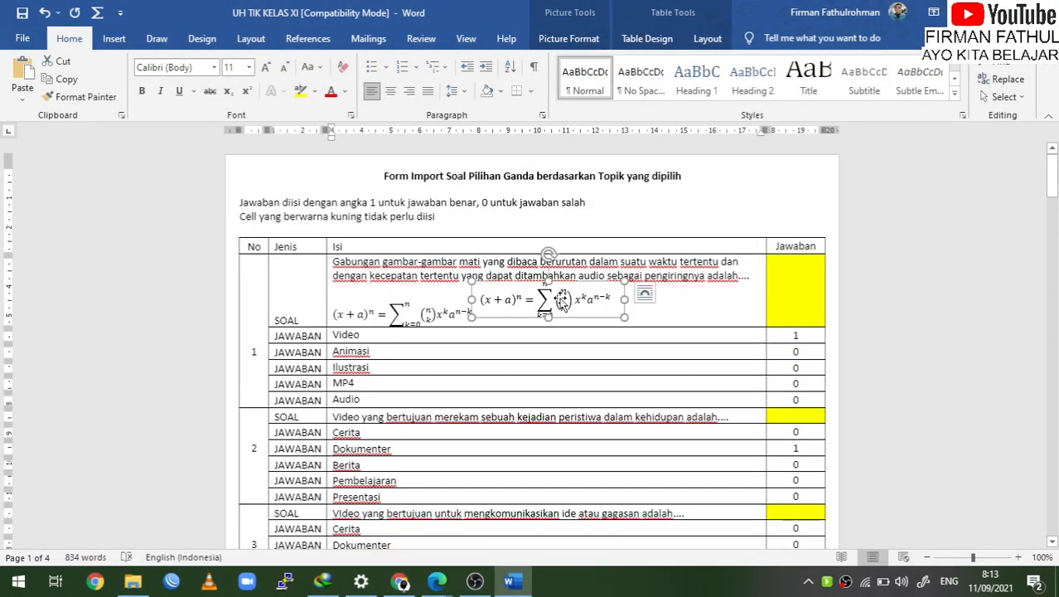
pyautogui.click(489, 319)
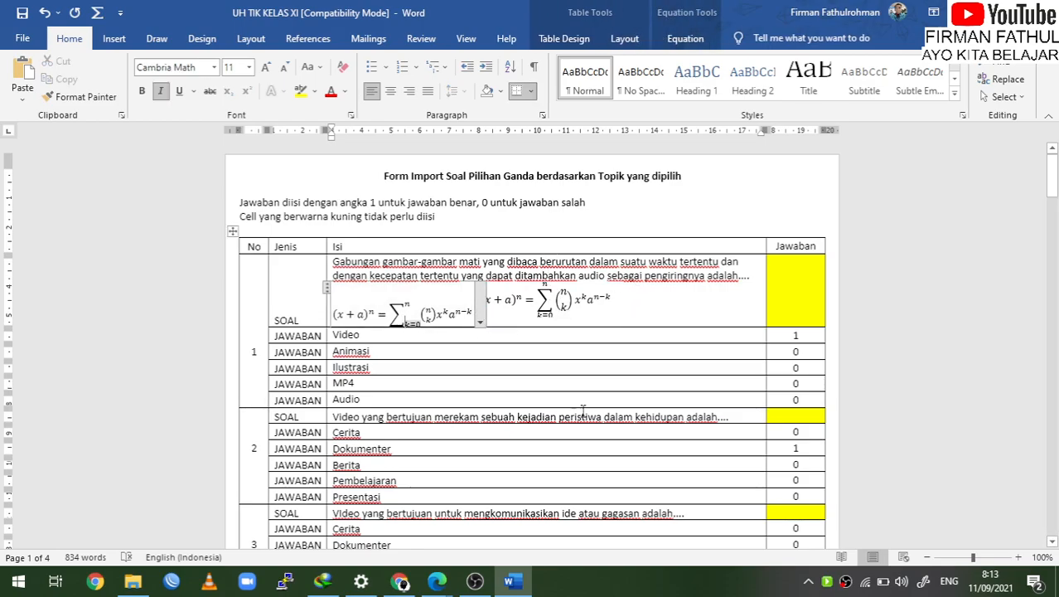
pyautogui.scroll(-9, 583, 412)
pyautogui.scroll(8, 580, 410)
pyautogui.hotkey('alt', 'F4')
# Close the document without saving and cancel saving the downloaded form in the browser
pyautogui.click(530, 324)
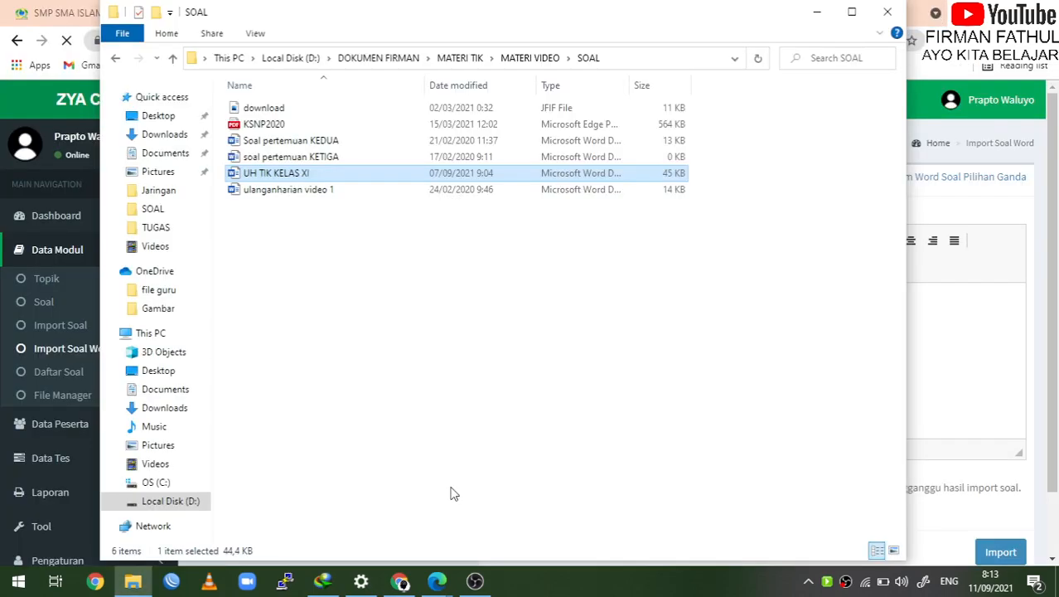
pyautogui.click(979, 309)
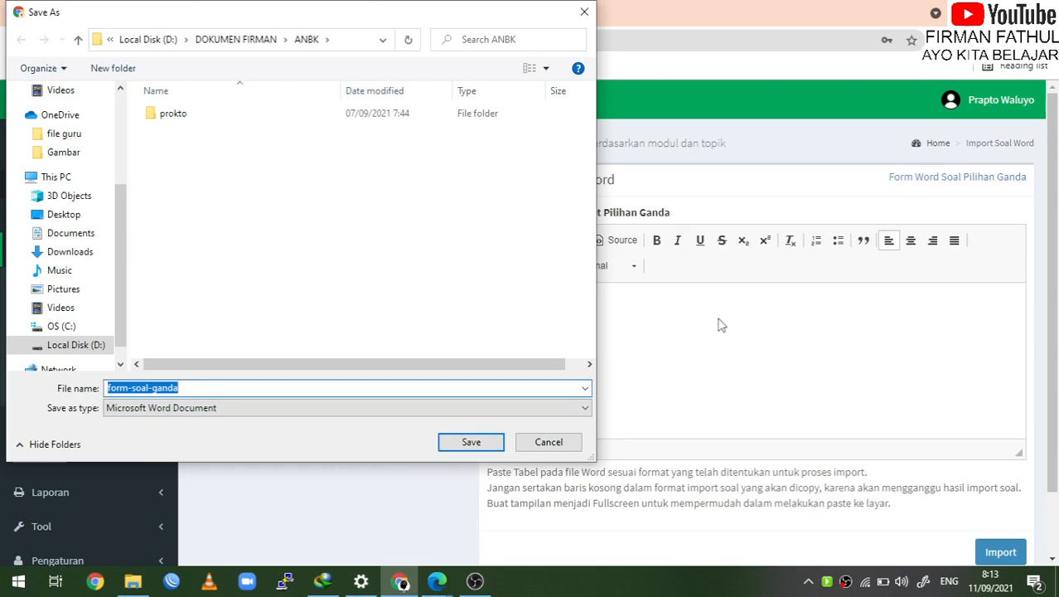
pyautogui.click(563, 444)
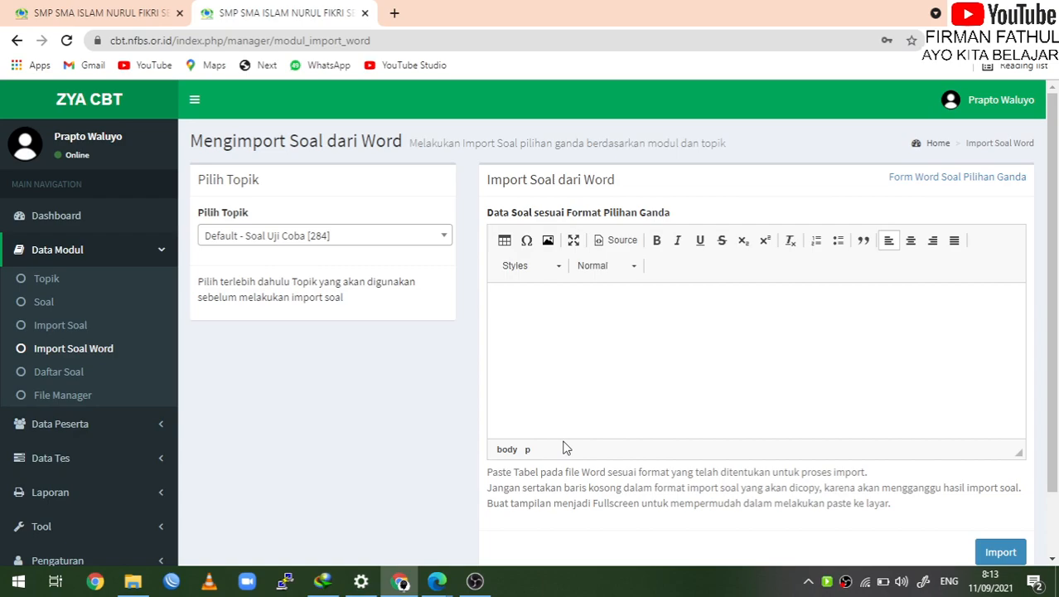
# Search 'PTS TI' in Pilih Topik and select 'Default - PTS TIK SEMESTER 1 2021'
pyautogui.click(409, 240)
pyautogui.write('P')
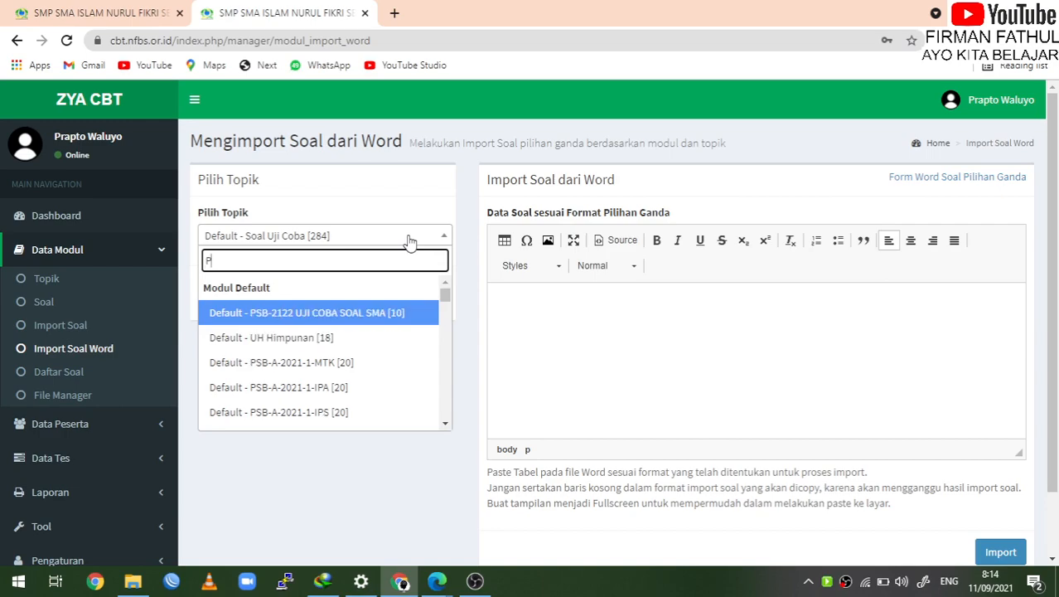
pyautogui.write('TS TIK')
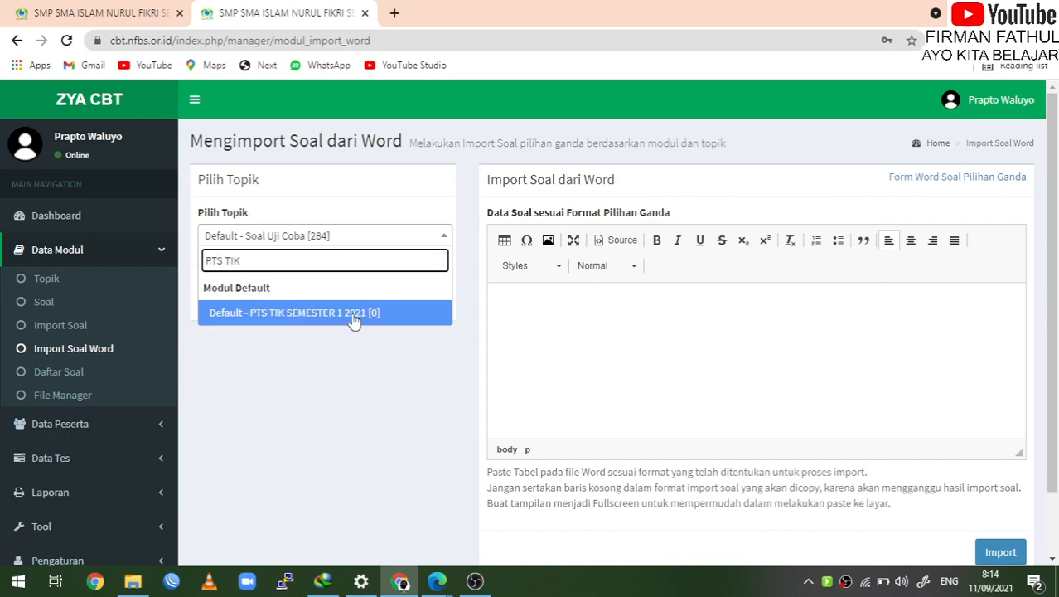
pyautogui.click(351, 315)
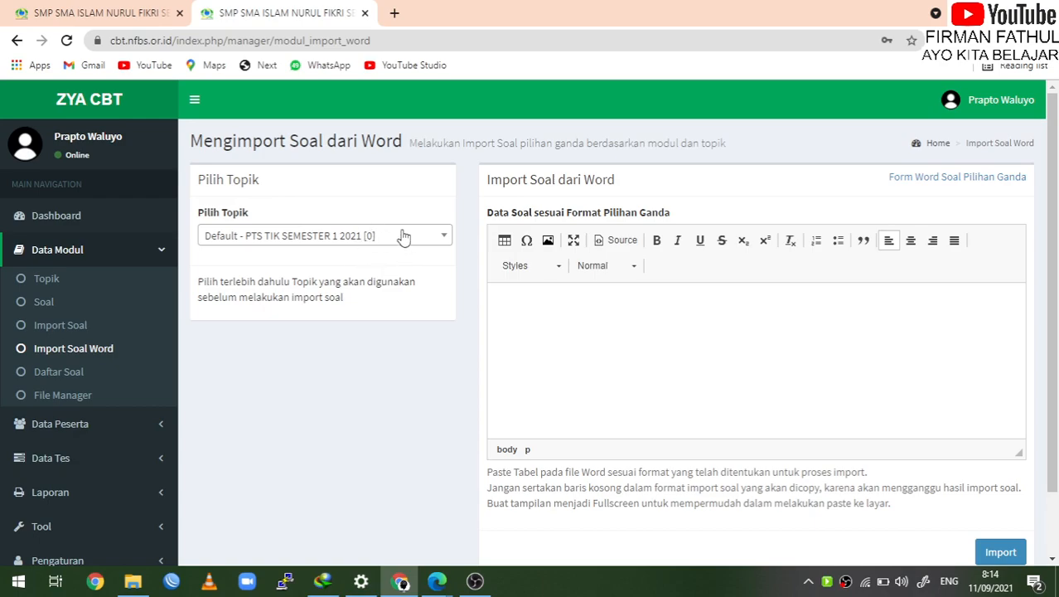
pyautogui.click(347, 238)
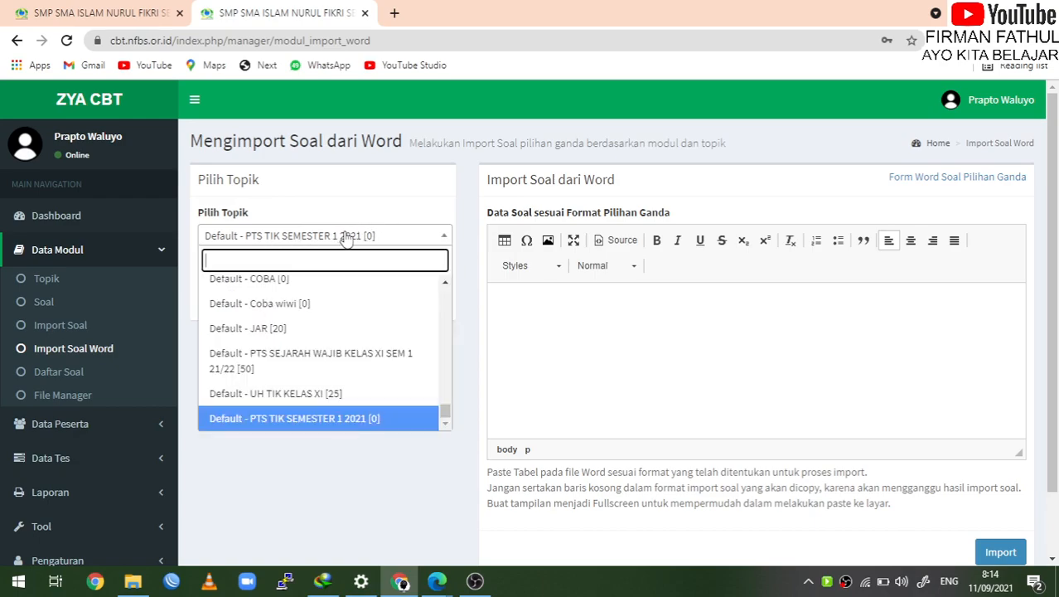
pyautogui.click(324, 419)
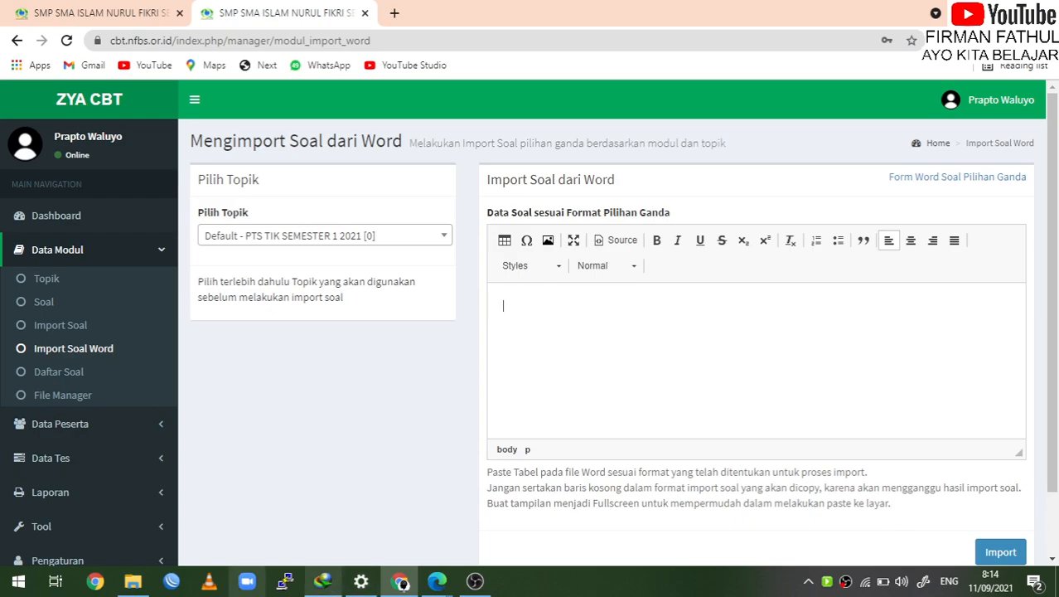
pyautogui.click(134, 581)
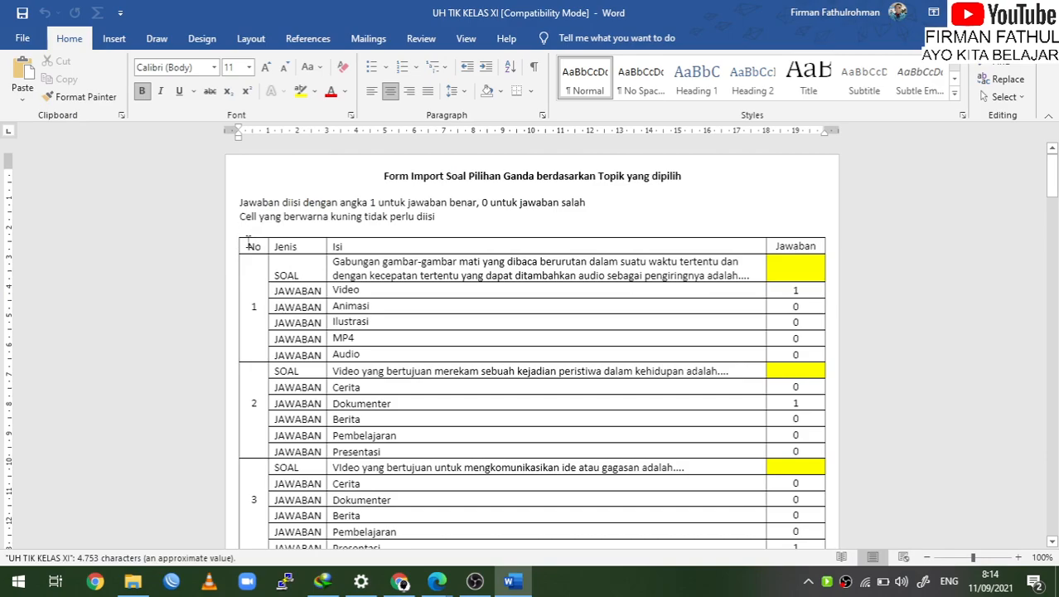
# Try selecting rows and cells of the question table in the UH TIK KELAS XI form
pyautogui.click(258, 259)
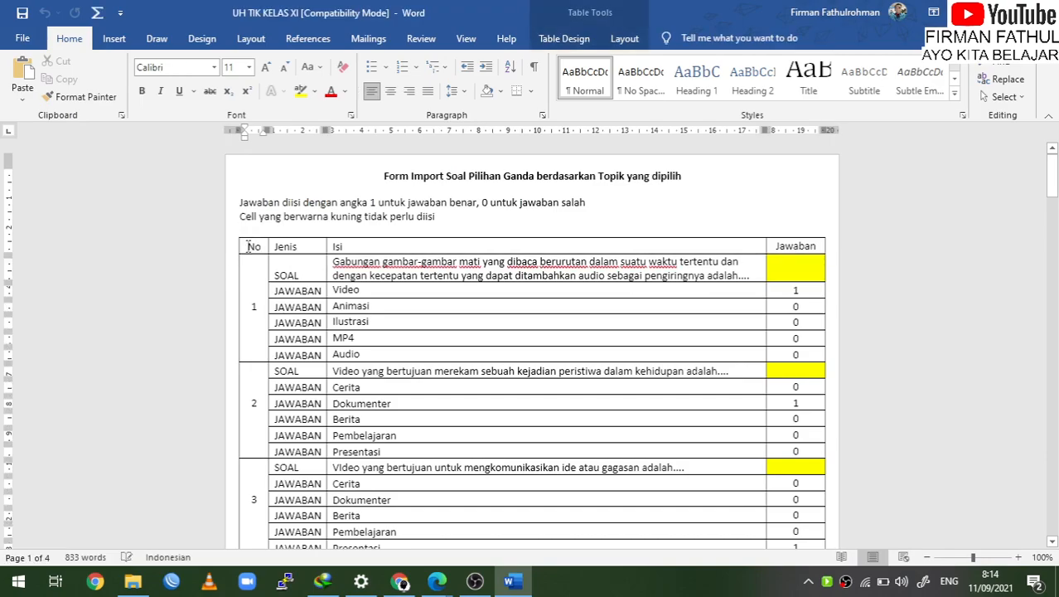
pyautogui.click(359, 290)
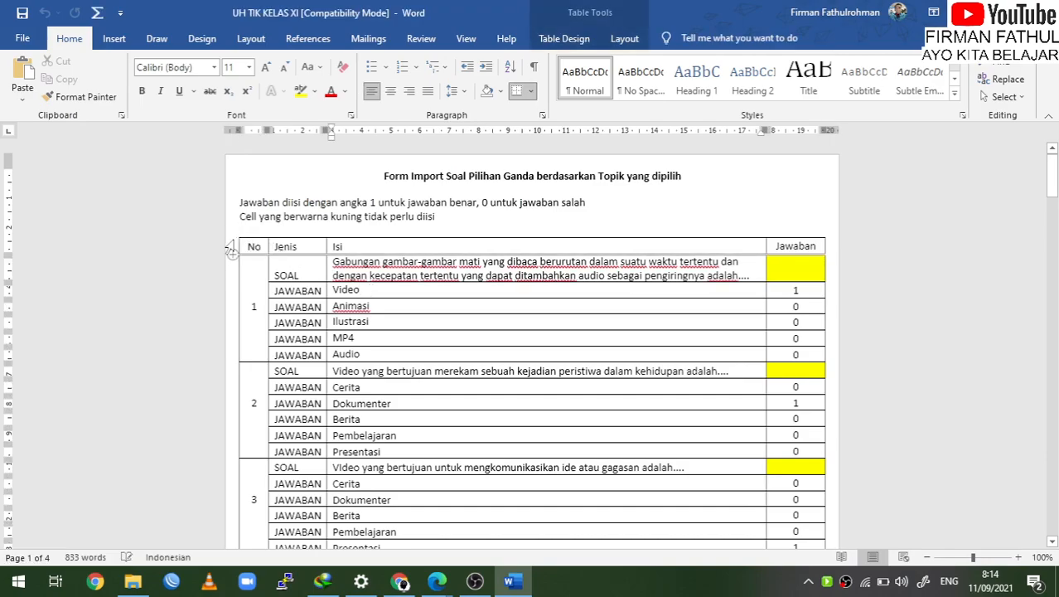
pyautogui.click(231, 249)
pyautogui.click(515, 416)
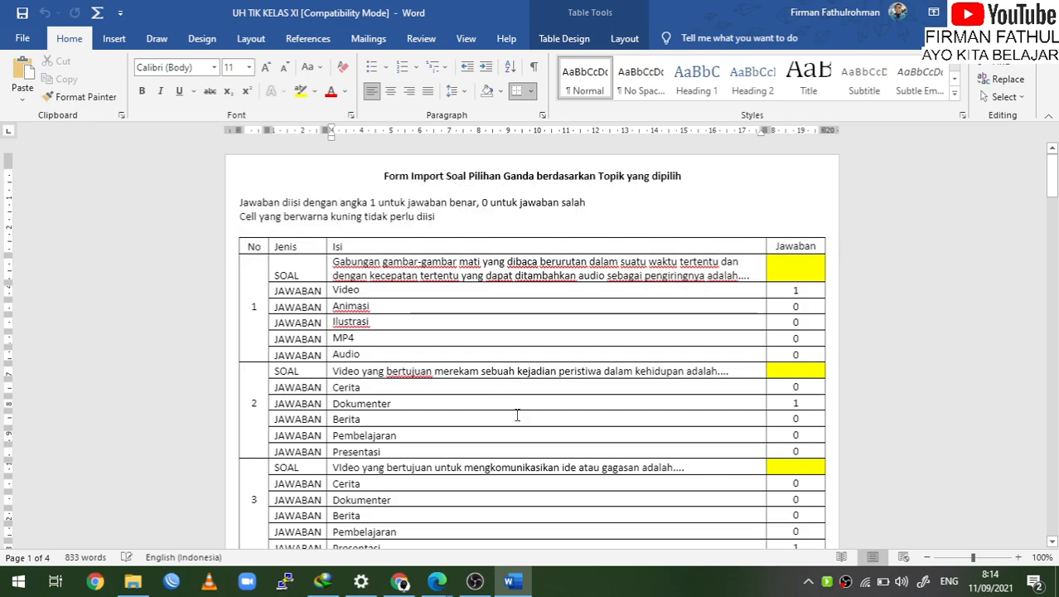
pyautogui.rightClick(289, 267)
pyautogui.press('Escape')
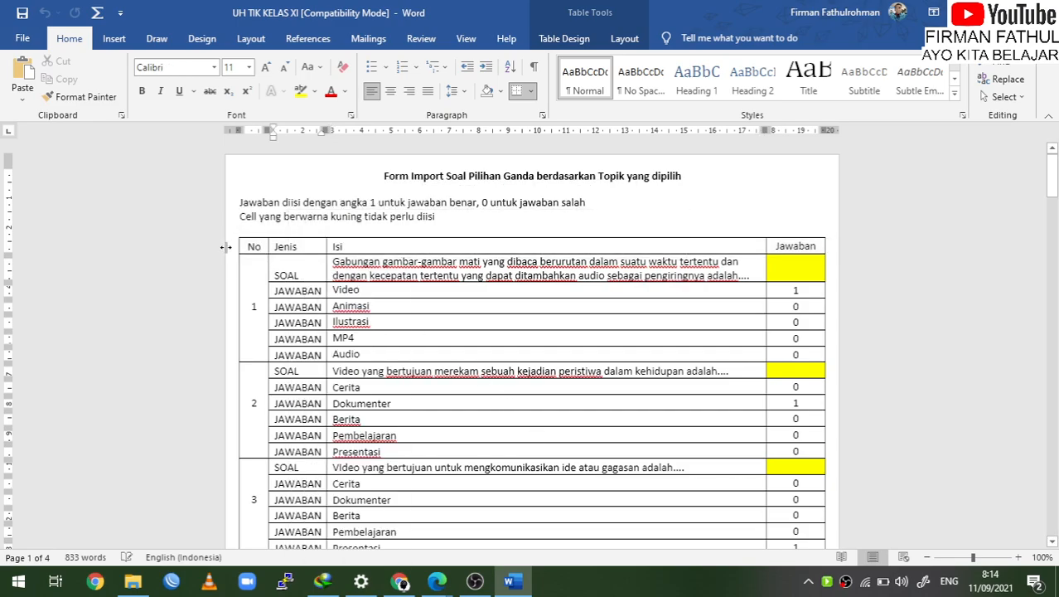
pyautogui.click(231, 248)
pyautogui.click(294, 273)
pyautogui.click(140, 298)
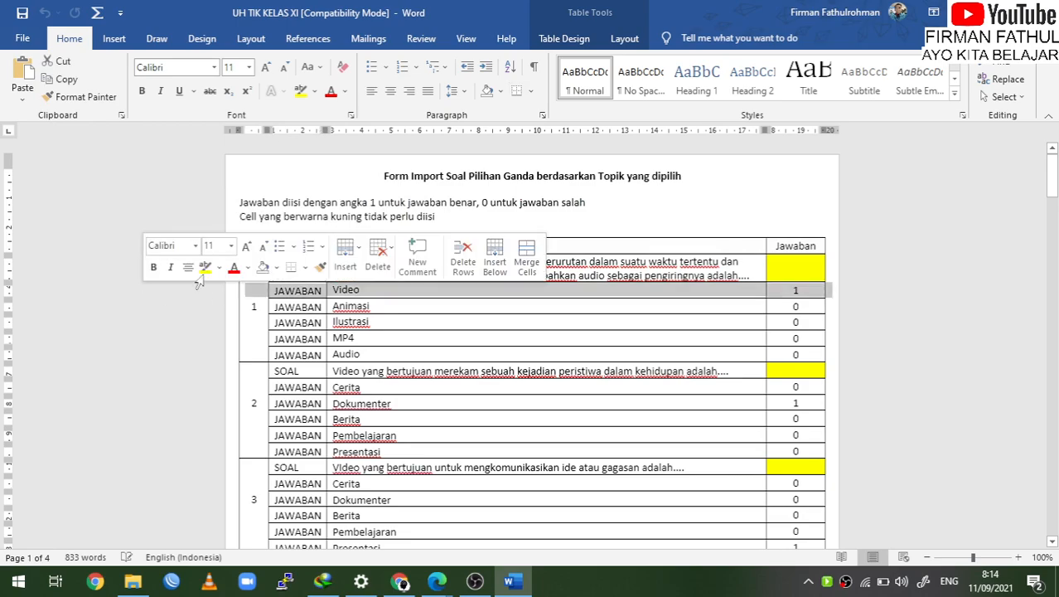
pyautogui.click(280, 263)
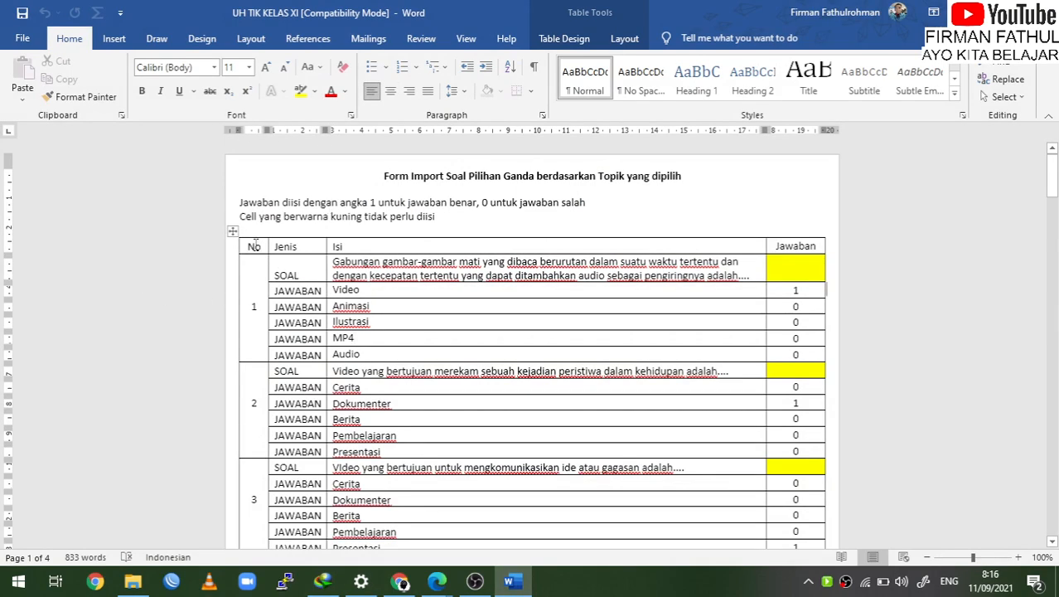
# Copy the entire question table and return to the CBT import page in Chrome
pyautogui.click(233, 232)
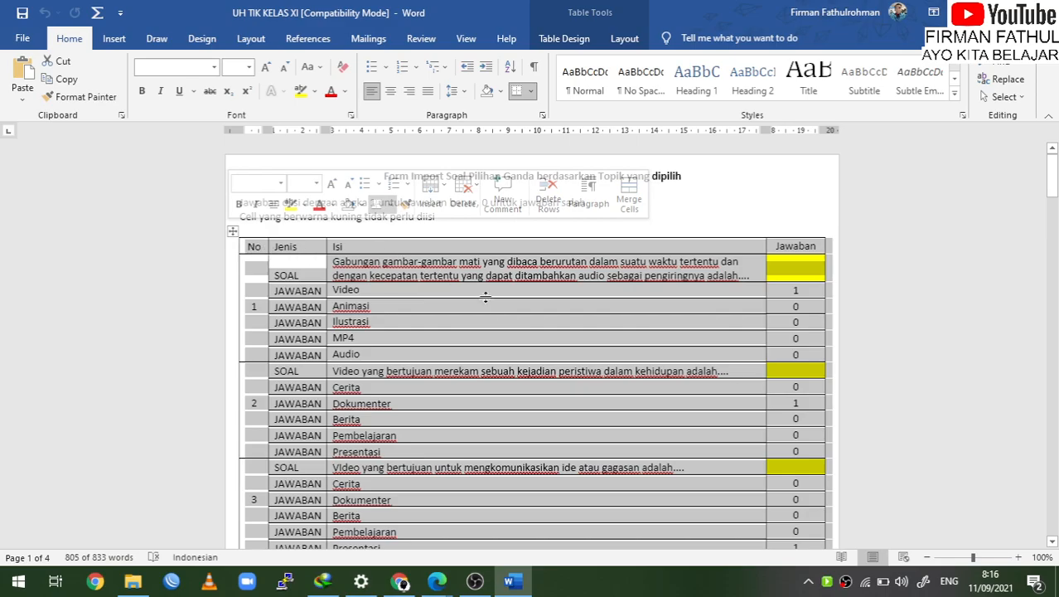
pyautogui.scroll(-3, 559, 424)
pyautogui.scroll(2, 559, 424)
pyautogui.scroll(-20, 560, 425)
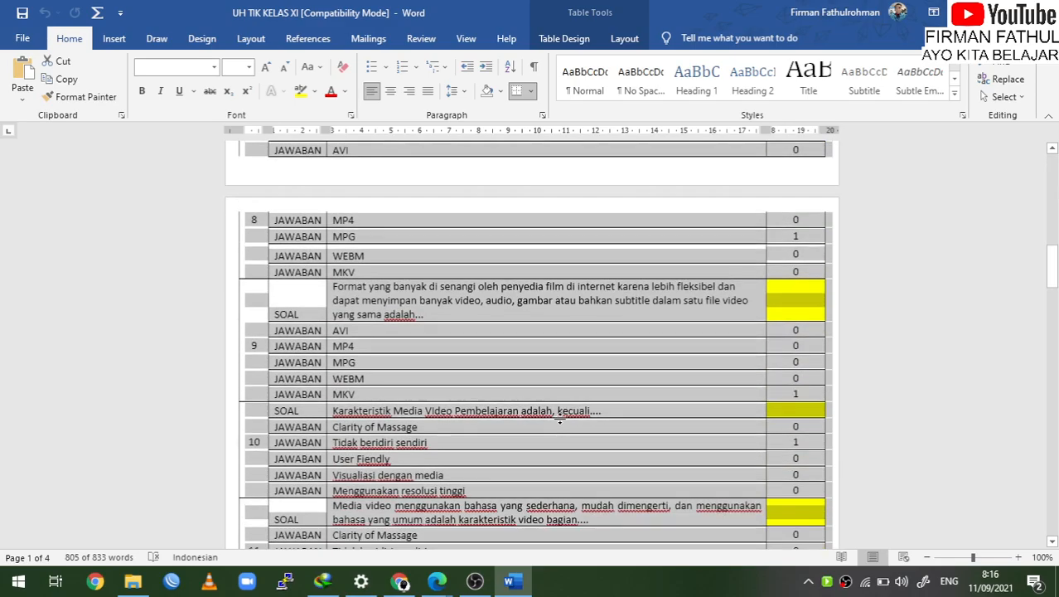
pyautogui.scroll(12, 559, 424)
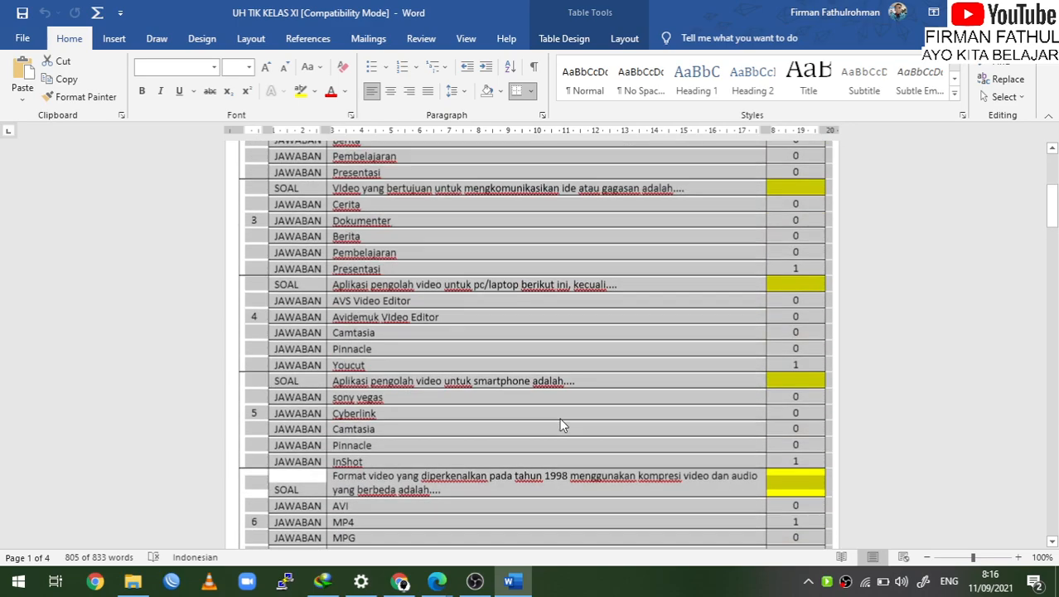
pyautogui.scroll(10, 560, 425)
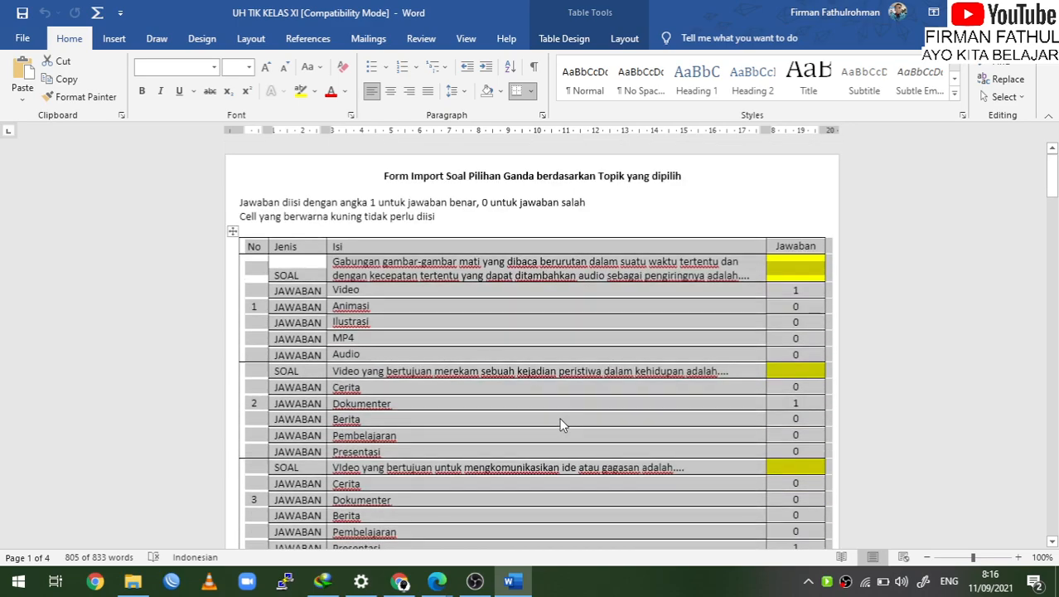
pyautogui.rightClick(231, 232)
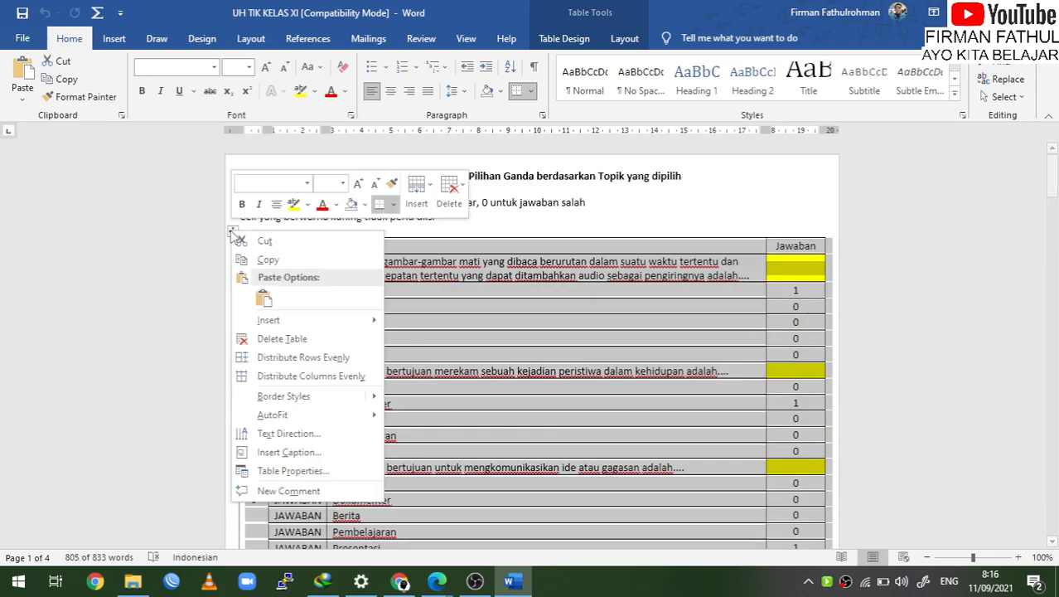
pyautogui.click(279, 259)
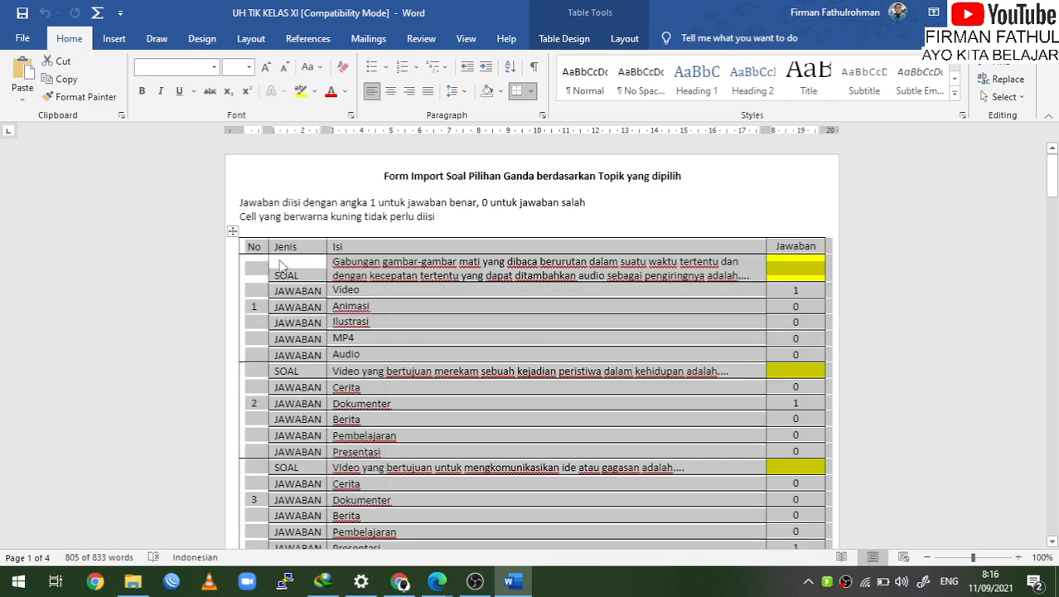
pyautogui.click(400, 581)
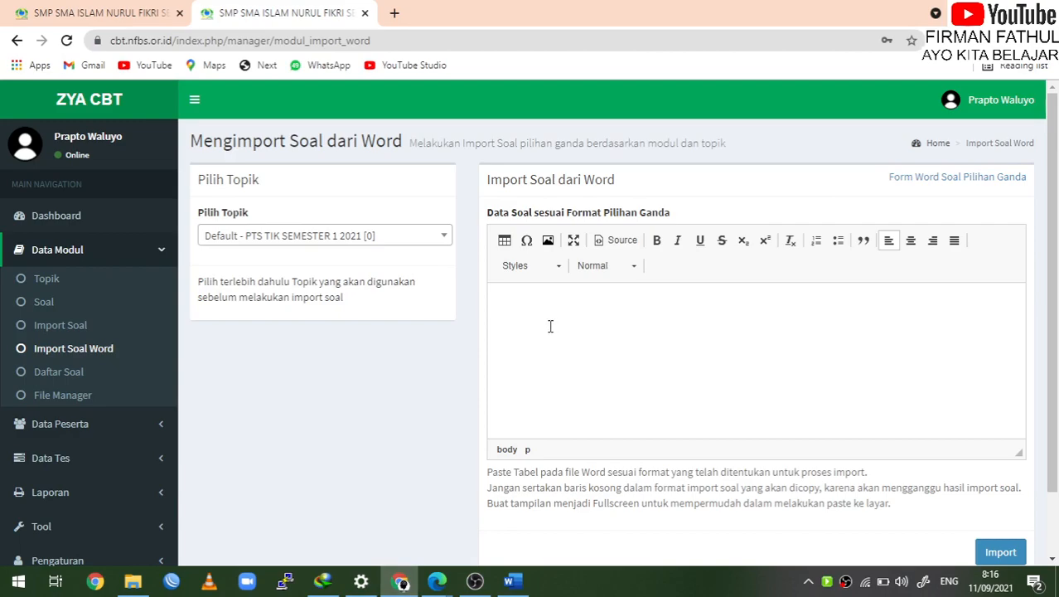
# Paste the copied question table into the import editor and scroll through it
pyautogui.hotkey('ctrl', 'v')
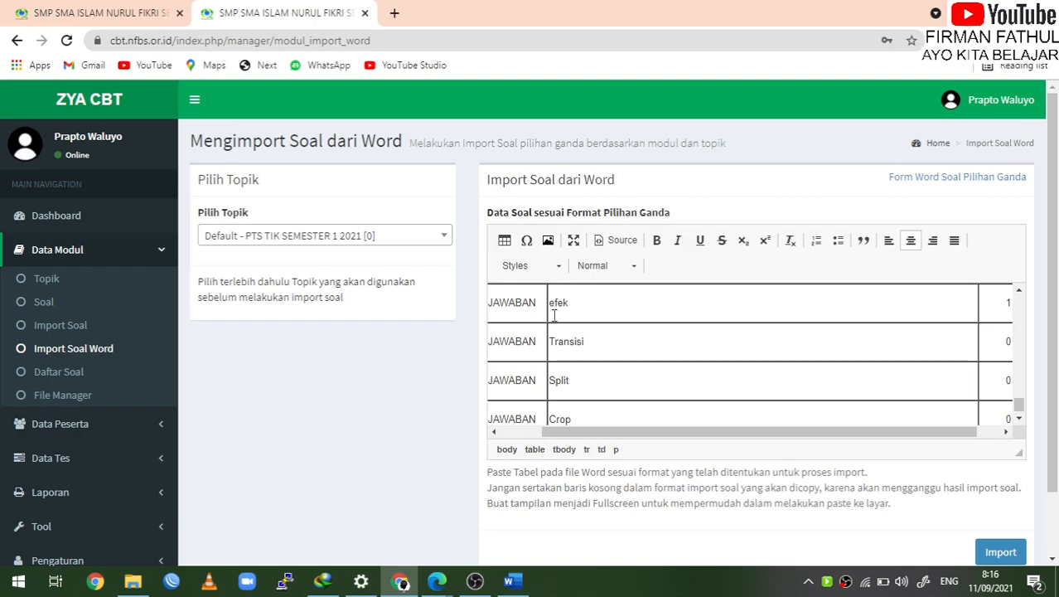
pyautogui.scroll(5, 554, 315)
pyautogui.scroll(20, 554, 315)
pyautogui.scroll(10, 554, 315)
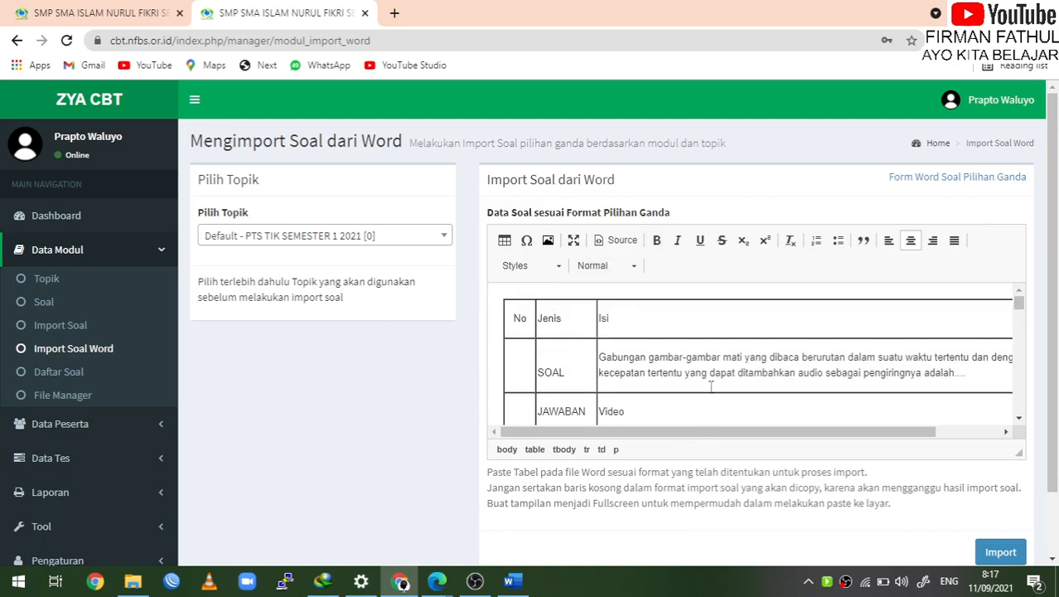
pyautogui.scroll(-1, 635, 389)
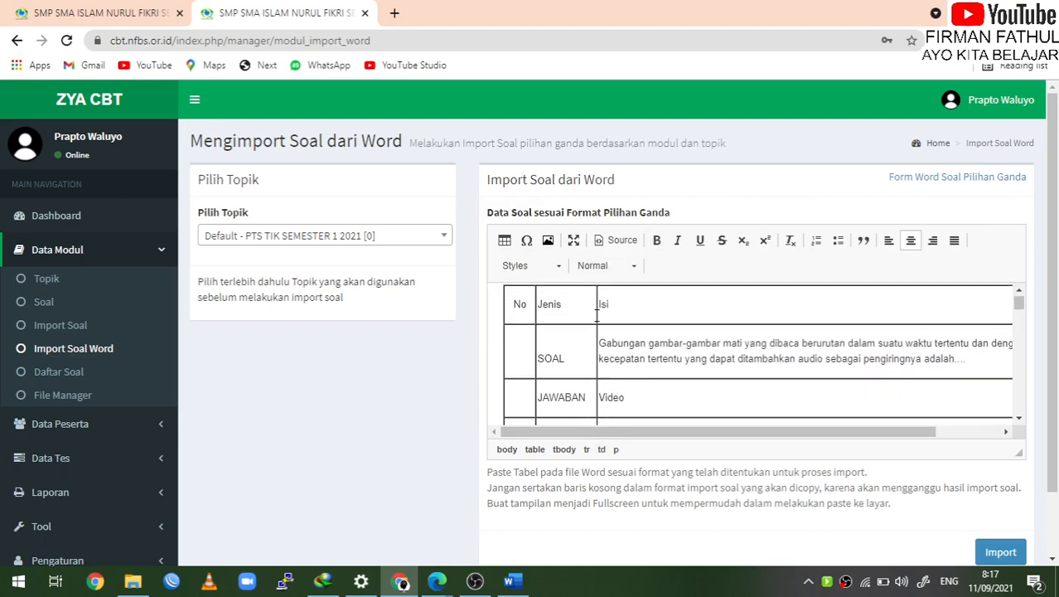
pyautogui.hscroll(3, 699, 305)
pyautogui.scroll(-15, 698, 306)
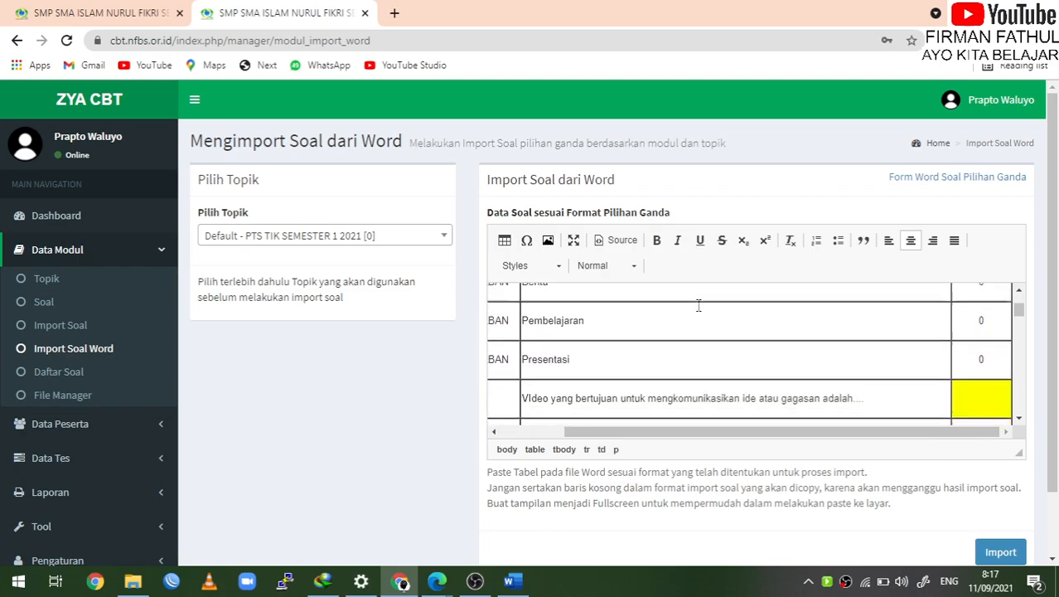
pyautogui.scroll(-15, 699, 305)
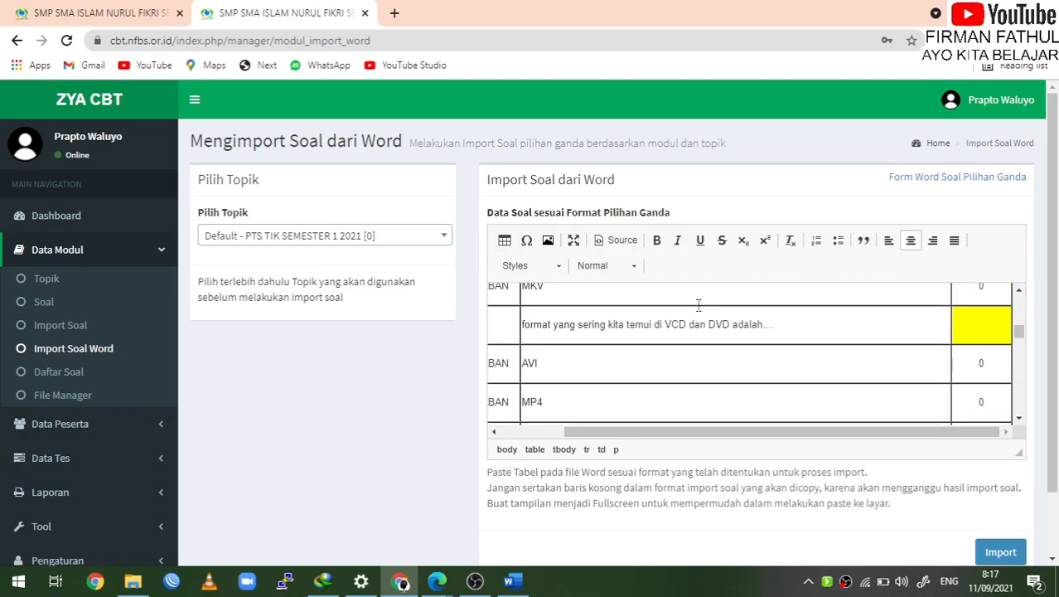
pyautogui.scroll(-5, 698, 305)
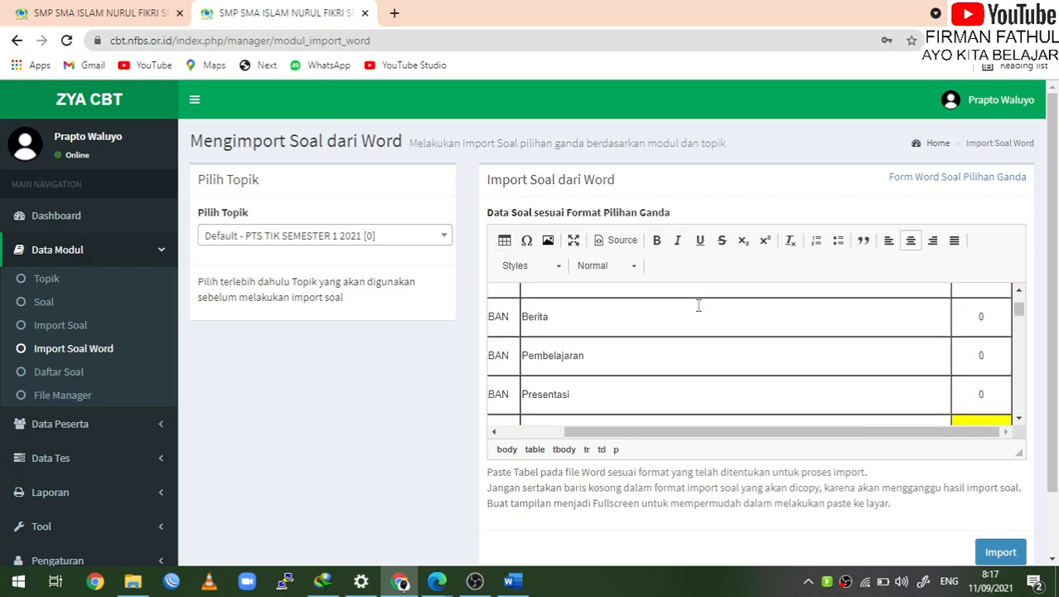
# Check the pasted answer cells, then submit the questions for import
pyautogui.click(581, 327)
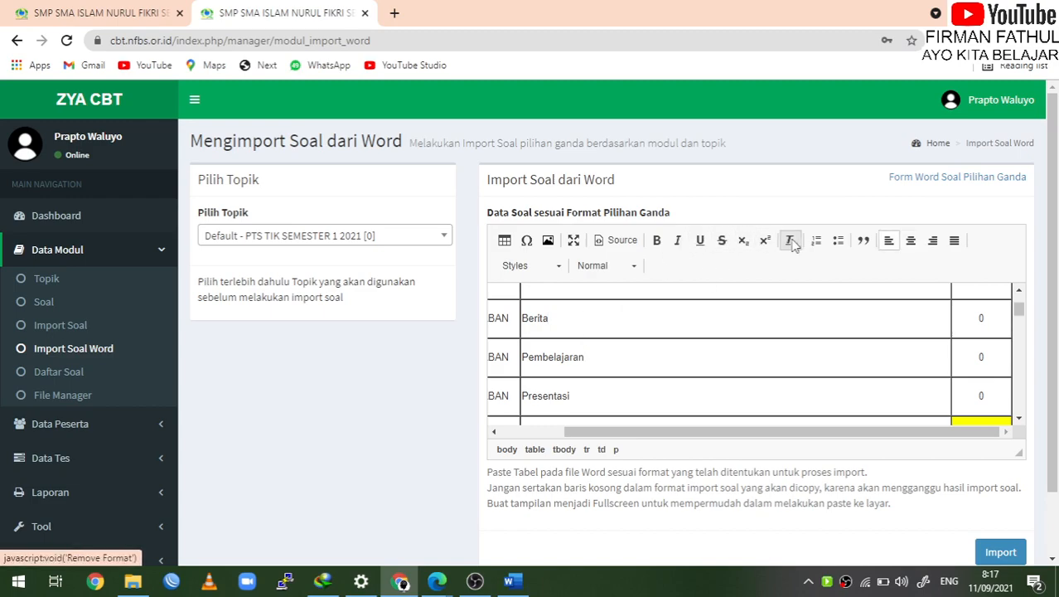
pyautogui.scroll(3, 759, 313)
pyautogui.scroll(-4, 749, 328)
pyautogui.scroll(-3, 748, 327)
pyautogui.click(1011, 554)
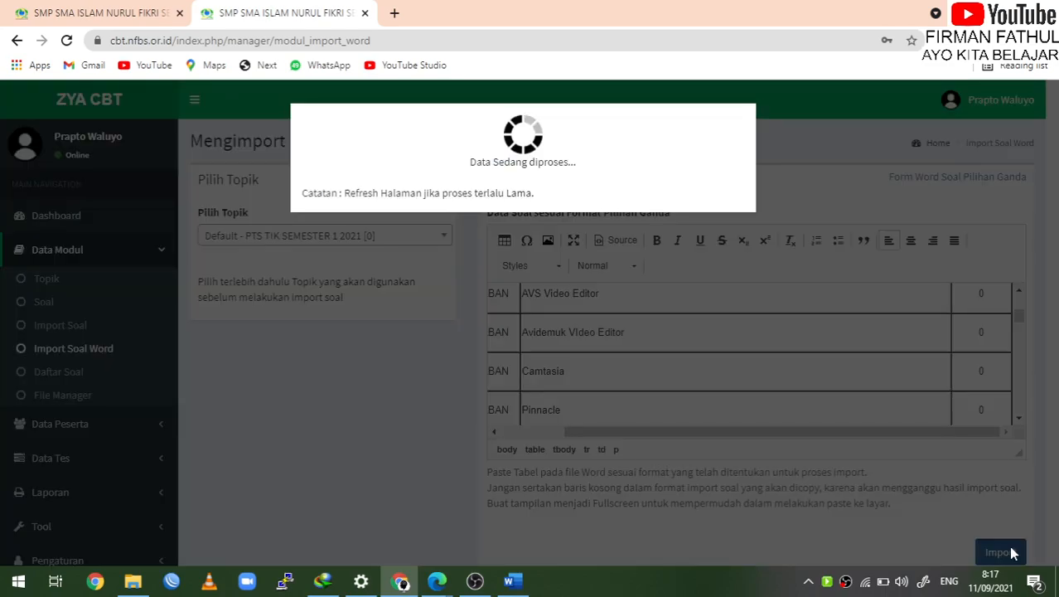
# Review the list of 25 questions and 125 answers and save them with Simpan
pyautogui.scroll(-1, 833, 440)
pyautogui.scroll(1, 834, 440)
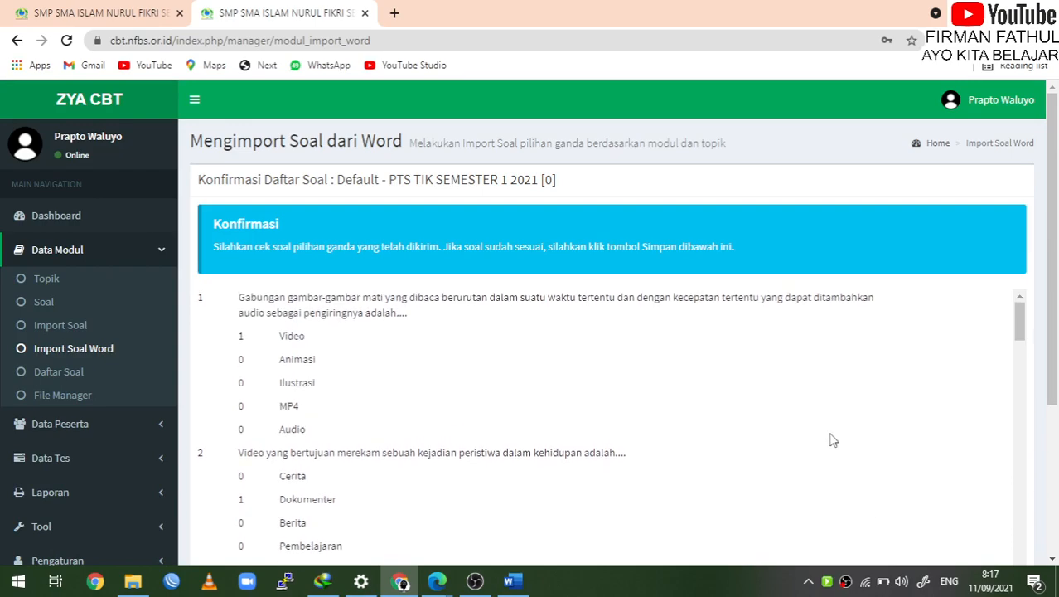
pyautogui.scroll(-1, 834, 441)
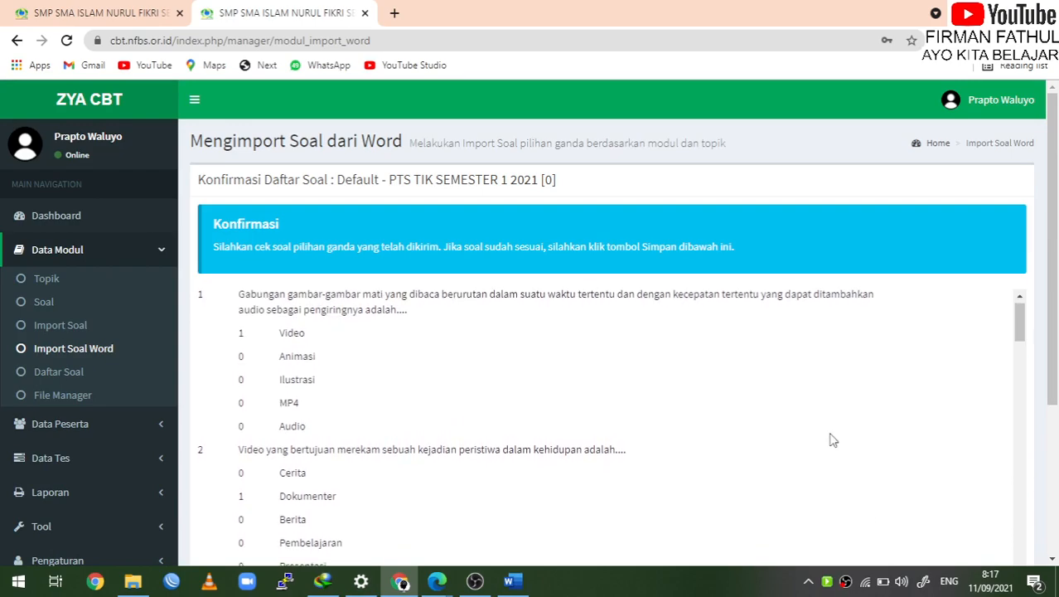
pyautogui.scroll(-10, 833, 440)
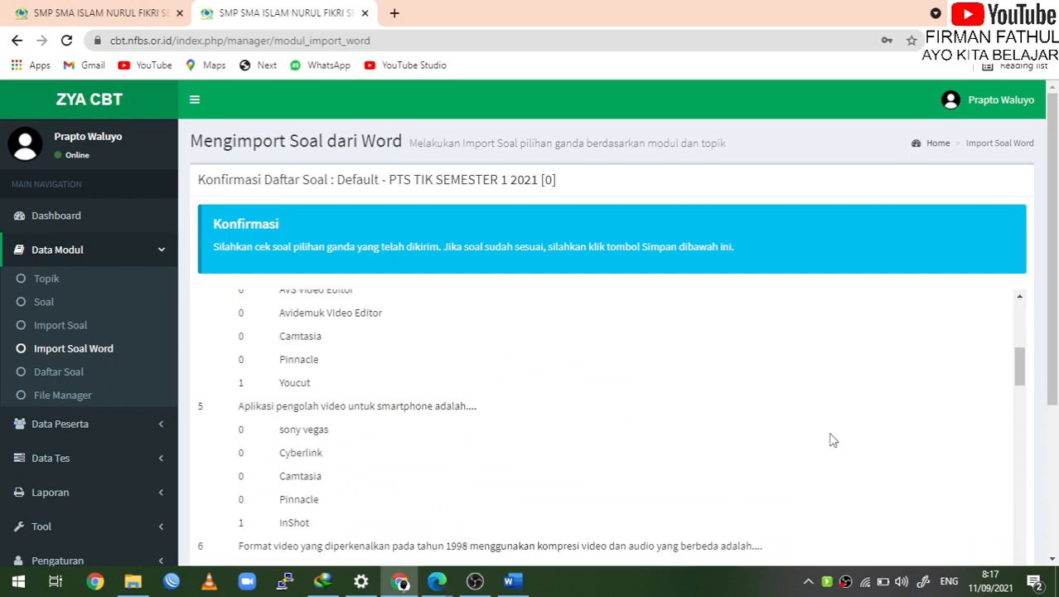
pyautogui.scroll(-15, 833, 440)
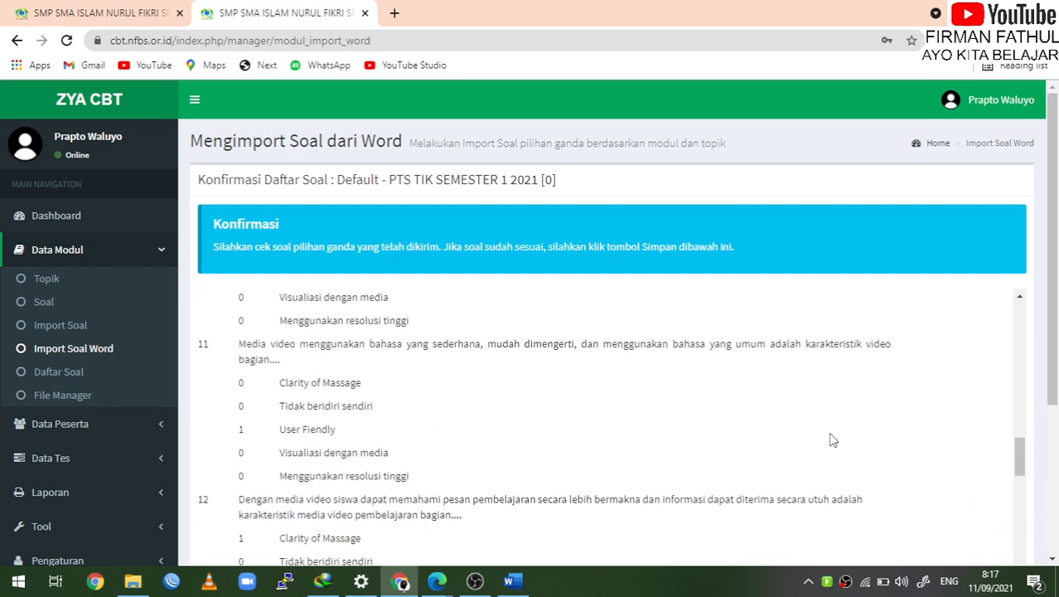
pyautogui.scroll(-15, 833, 440)
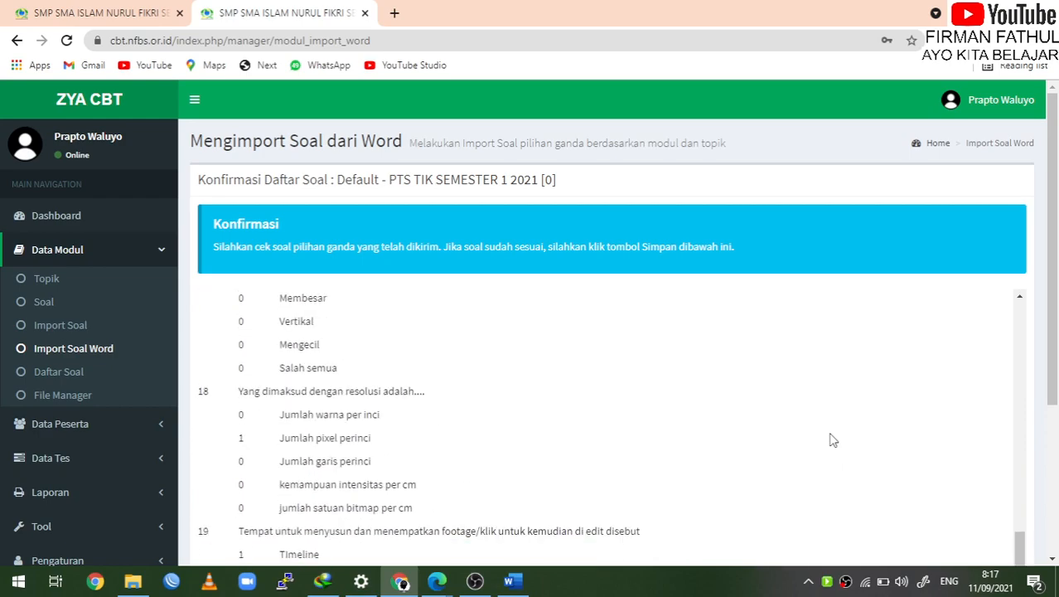
pyautogui.scroll(-12, 833, 440)
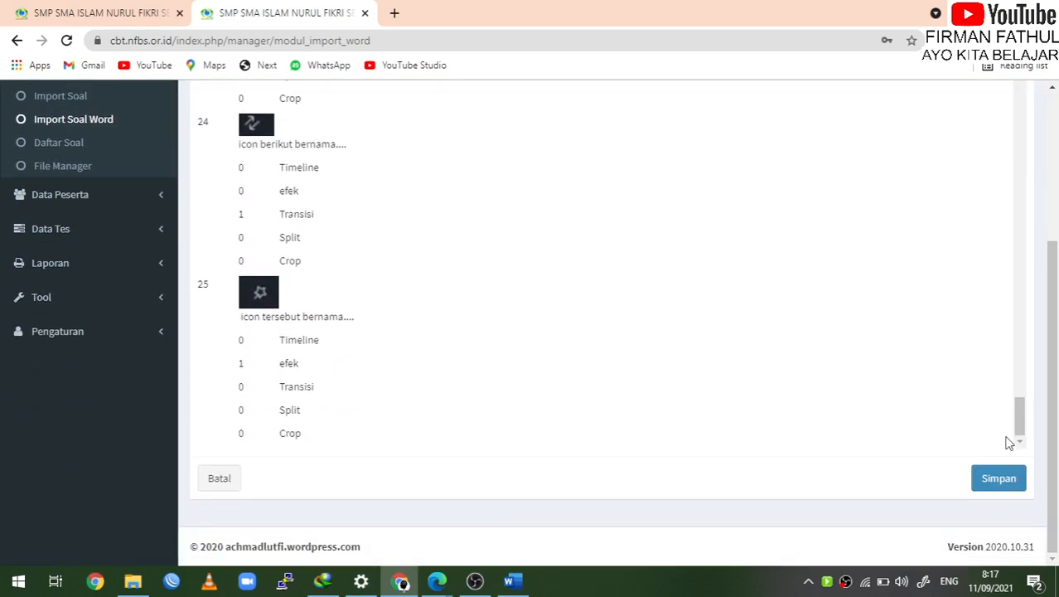
pyautogui.click(1001, 488)
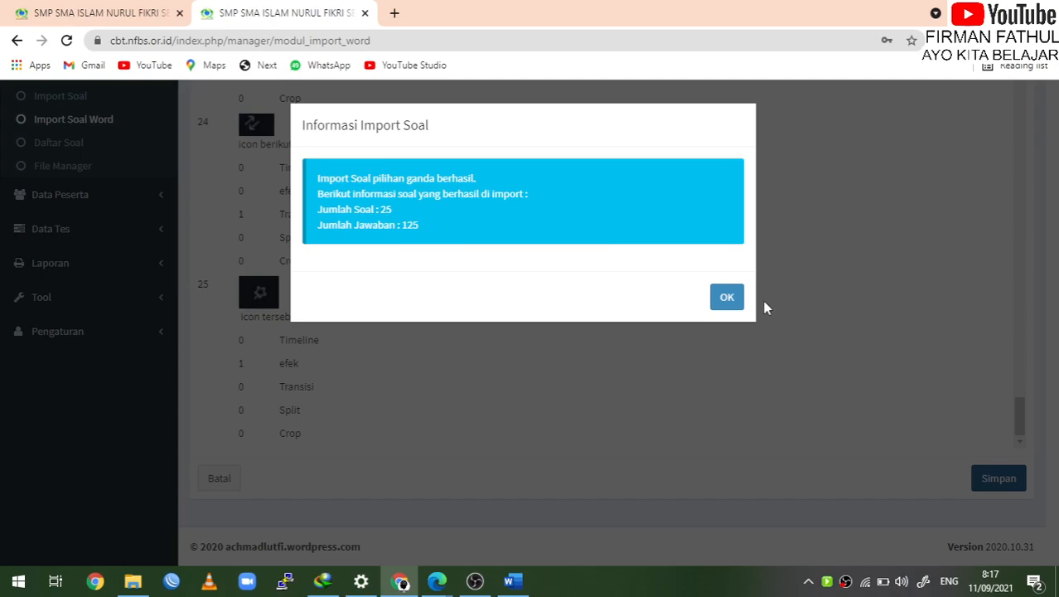
# Dismiss the success notice and verify the topic list filtered by 'PTS TI' shows 25 questions
pyautogui.click(730, 301)
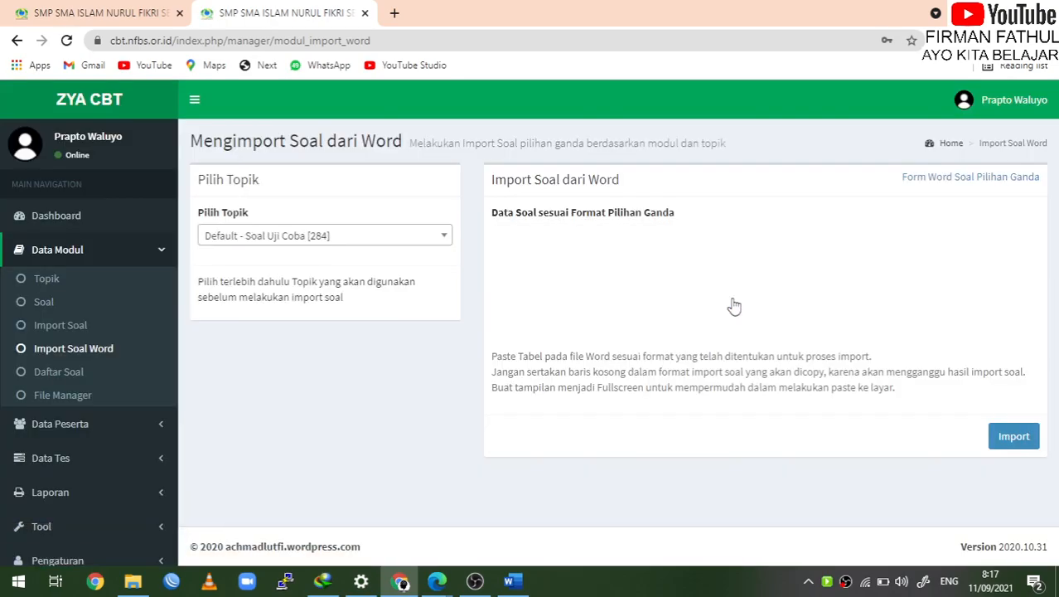
pyautogui.click(422, 240)
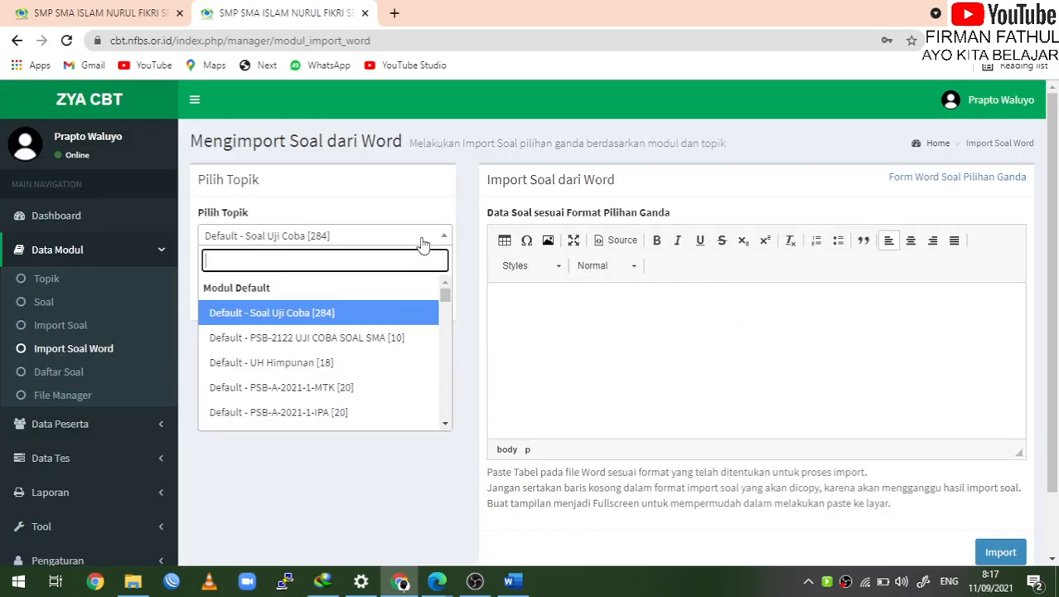
pyautogui.write('PT')
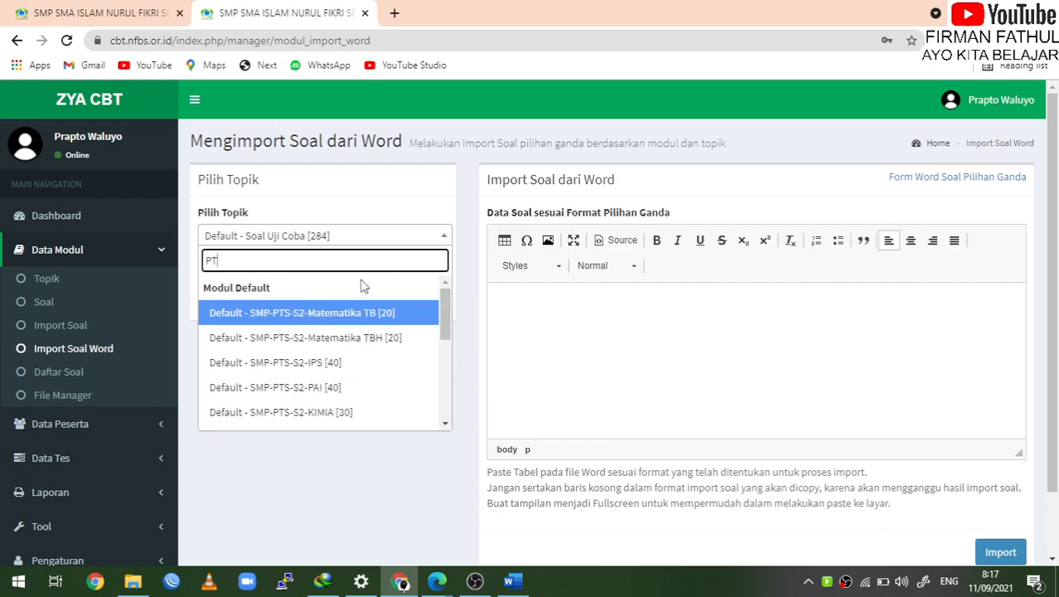
pyautogui.write('S TI')
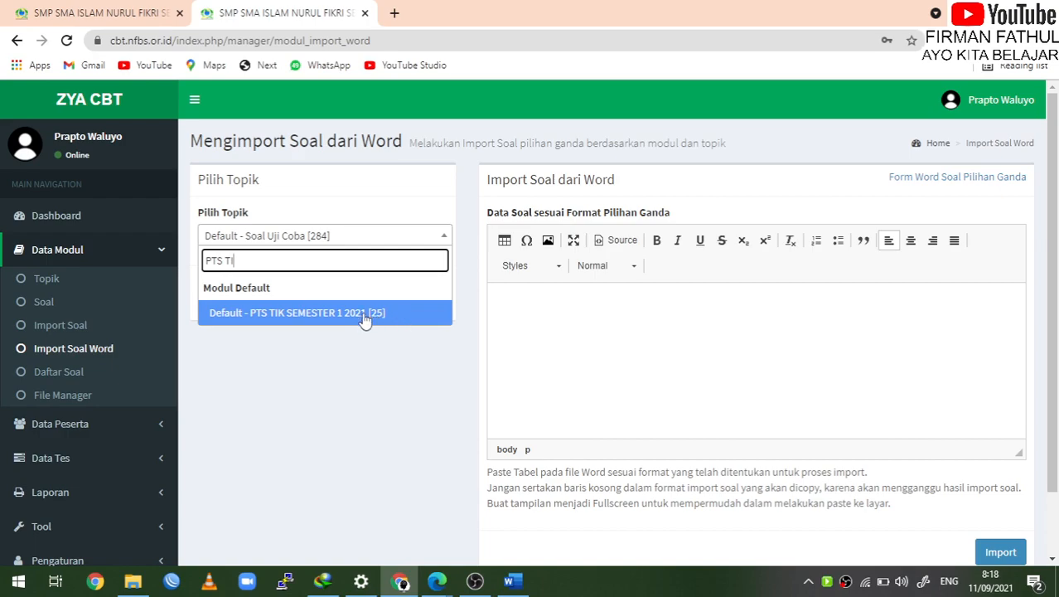
pyautogui.click(377, 365)
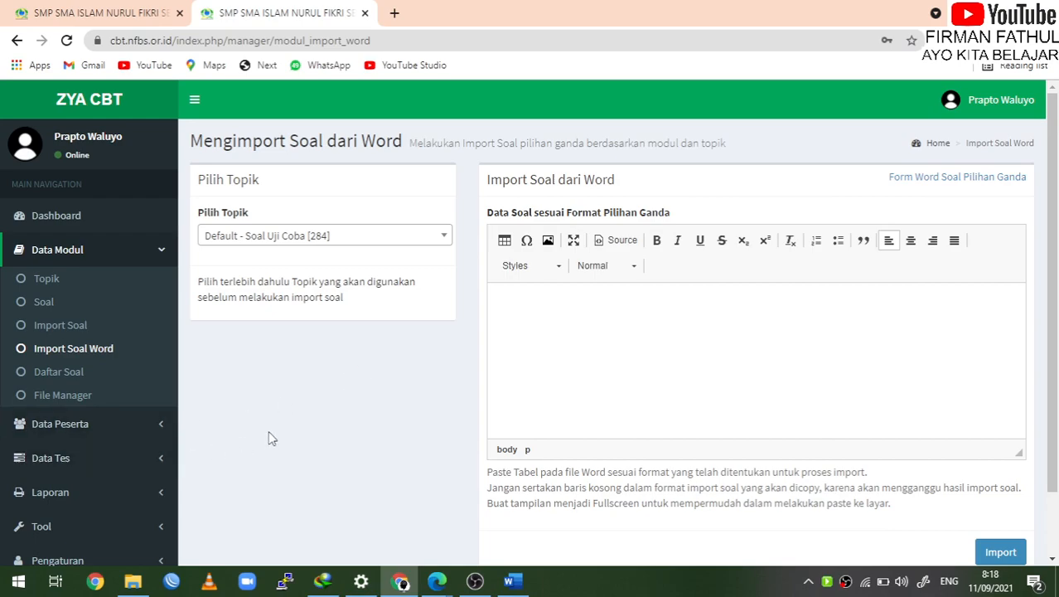
pyautogui.scroll(-2, 268, 439)
# Add a test named 'PTS TIK KELAS XI SEMESTER 1 2021' with description 'PTS SEMESTER 1 2021'
pyautogui.click(159, 386)
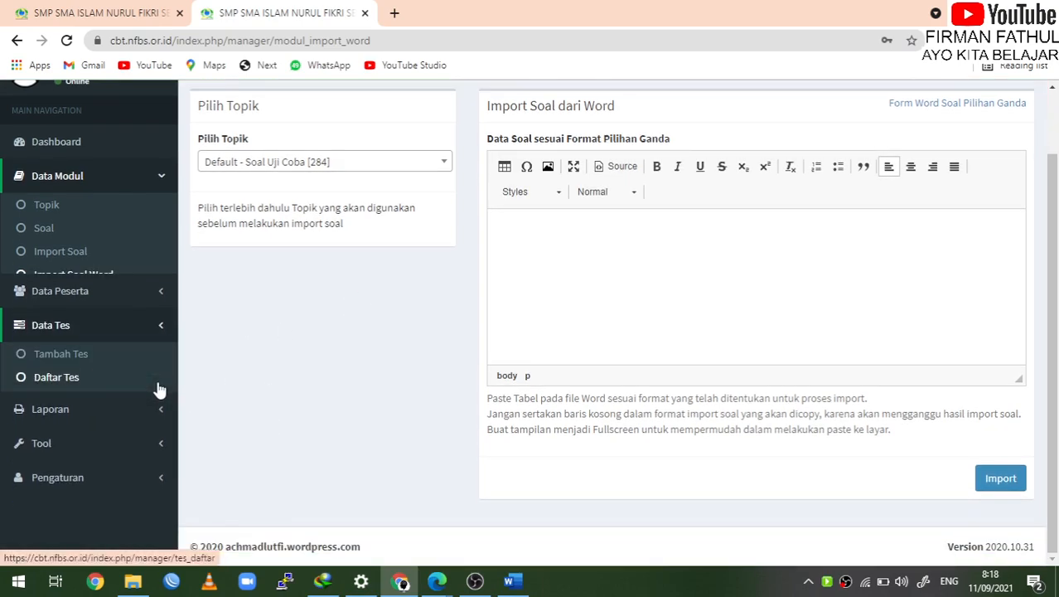
pyautogui.click(58, 281)
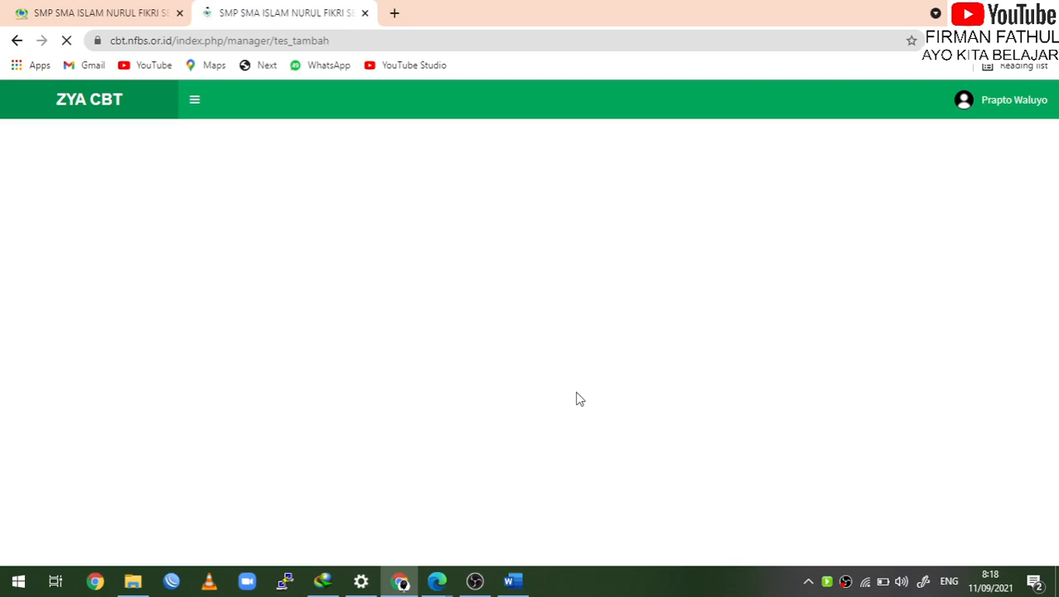
pyautogui.click(476, 584)
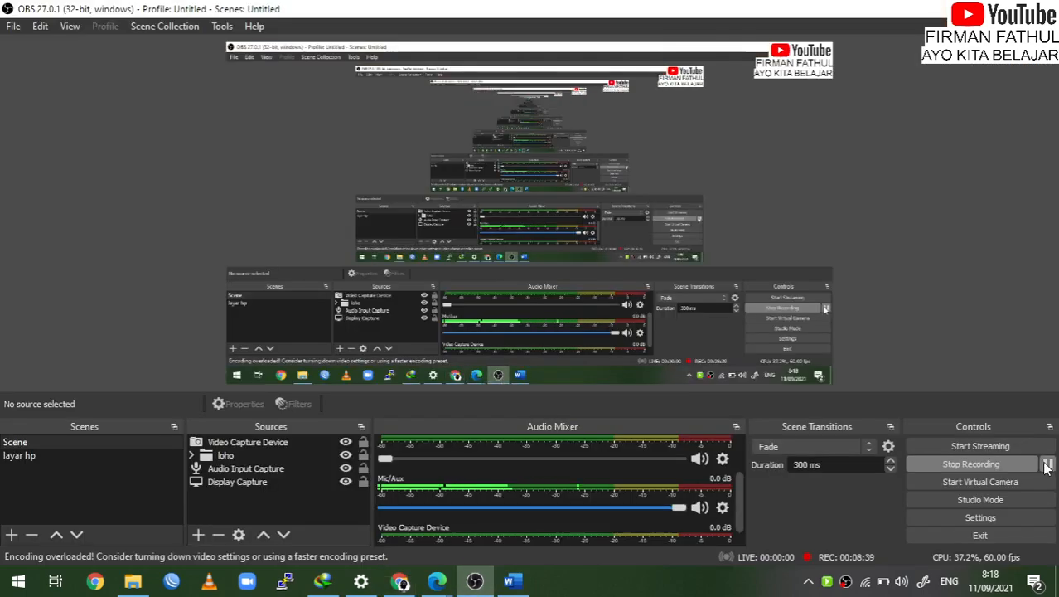
pyautogui.click(474, 582)
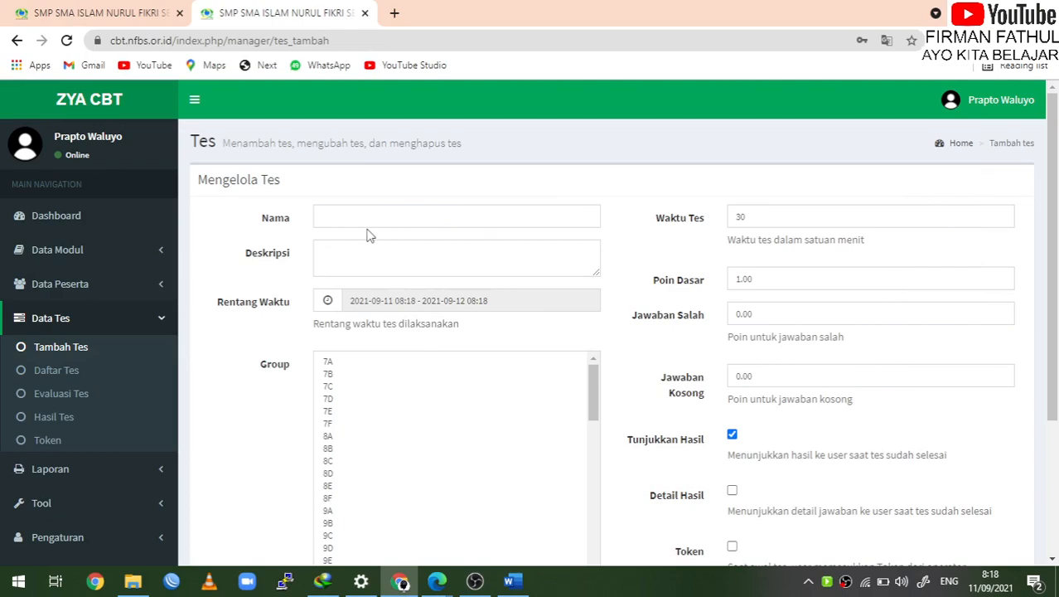
pyautogui.click(417, 211)
pyautogui.write('PSW')
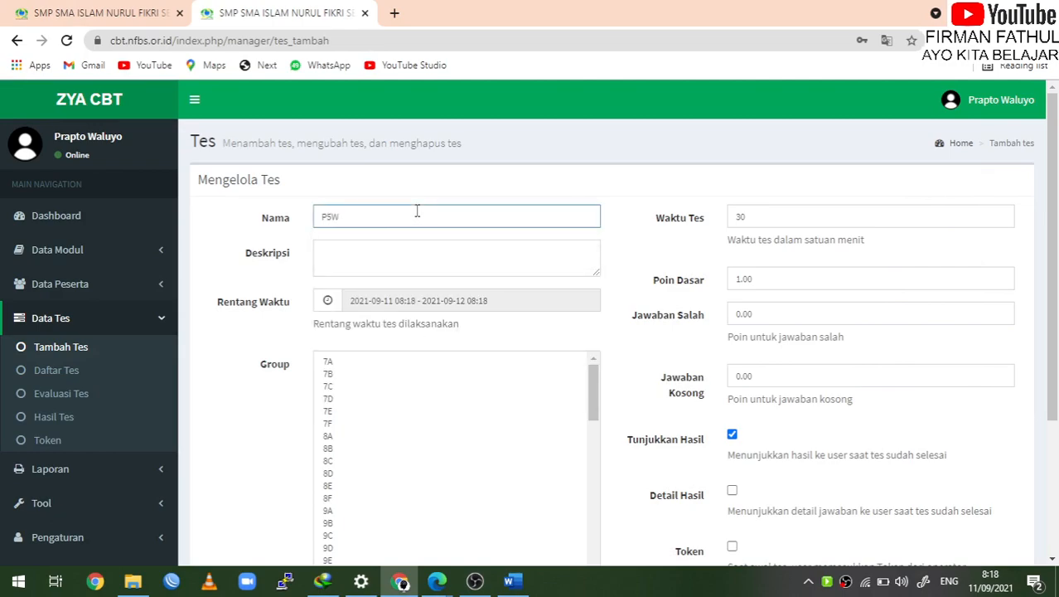
pyautogui.press('BackSpace')
pyautogui.write('TS TIK KELAS XI SEMESTER 1 2021')
pyautogui.click(399, 264)
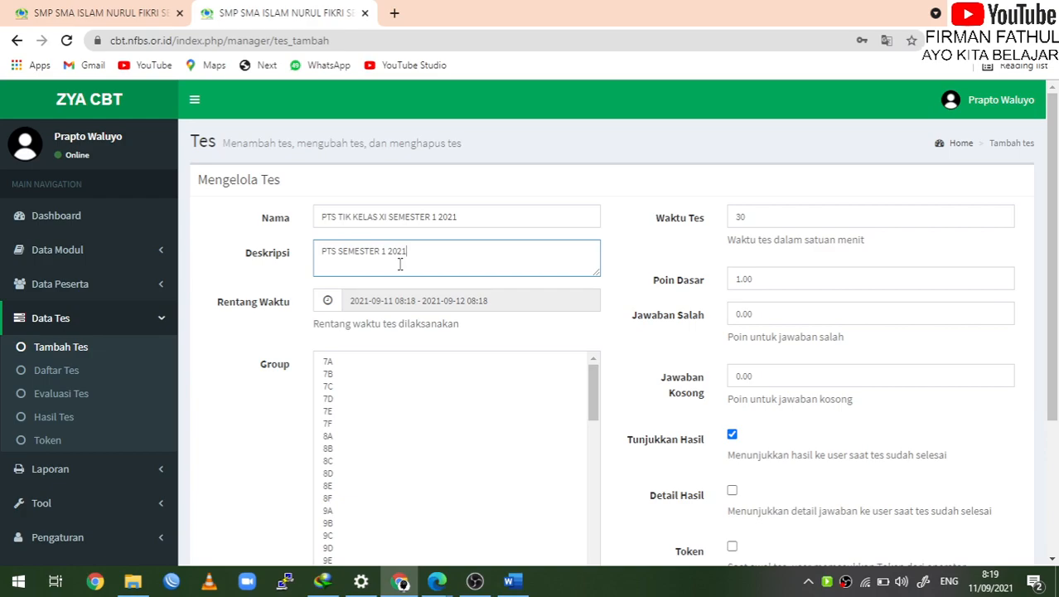
# Pick 20 to 25 September 2021 as the test's date range
pyautogui.click(334, 305)
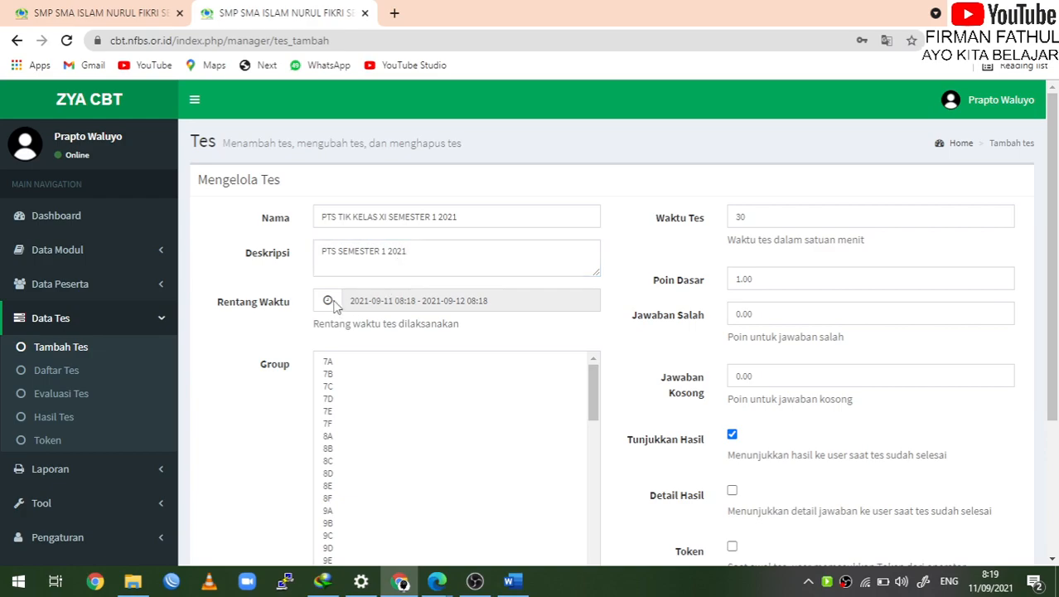
pyautogui.click(386, 301)
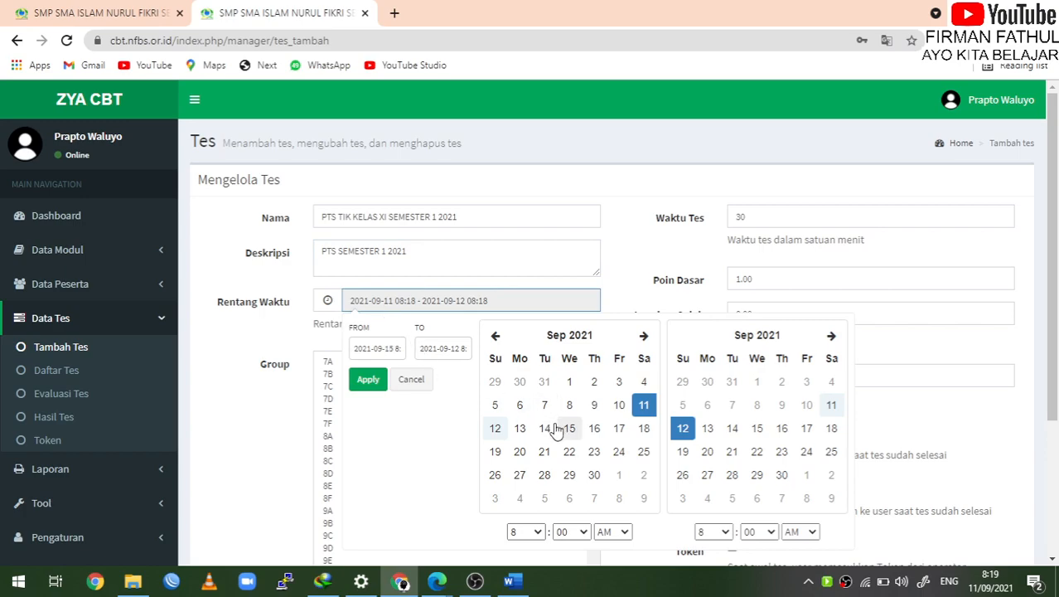
pyautogui.click(520, 454)
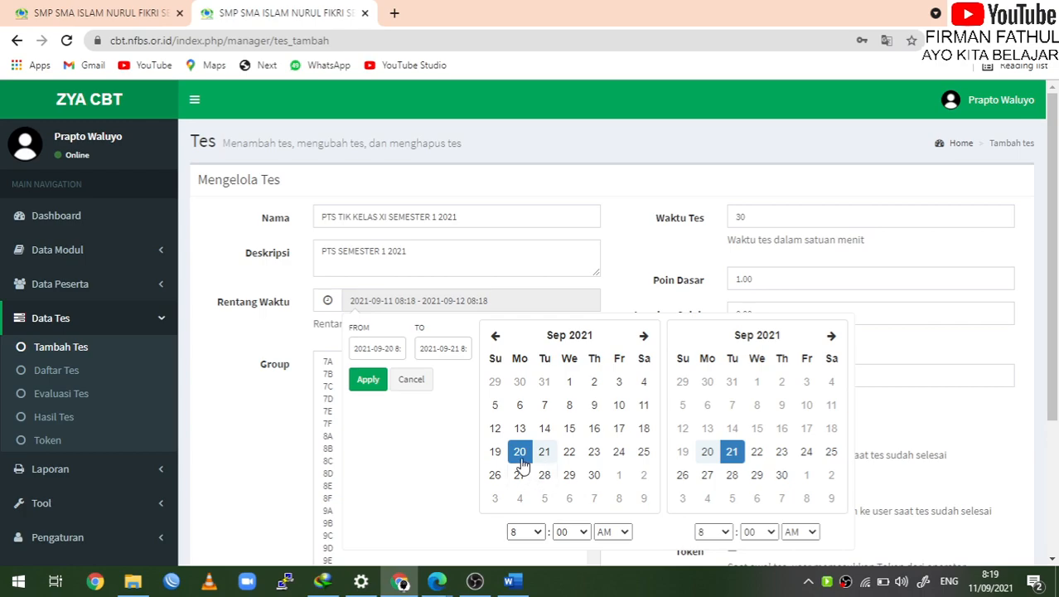
pyautogui.scroll(-1, 561, 460)
pyautogui.scroll(-1, 561, 460)
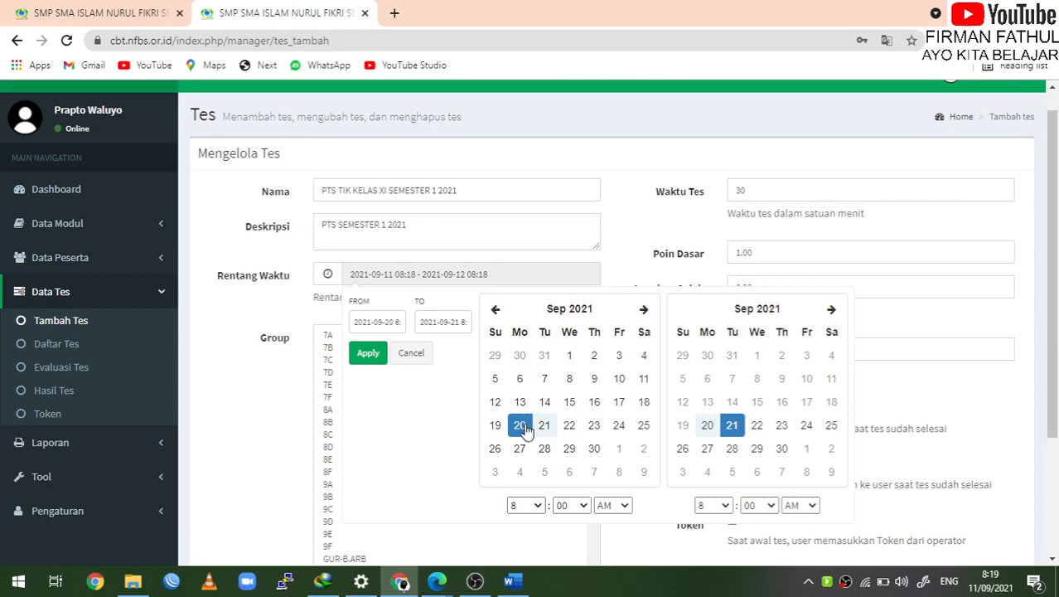
pyautogui.click(839, 432)
pyautogui.scroll(-1, 840, 436)
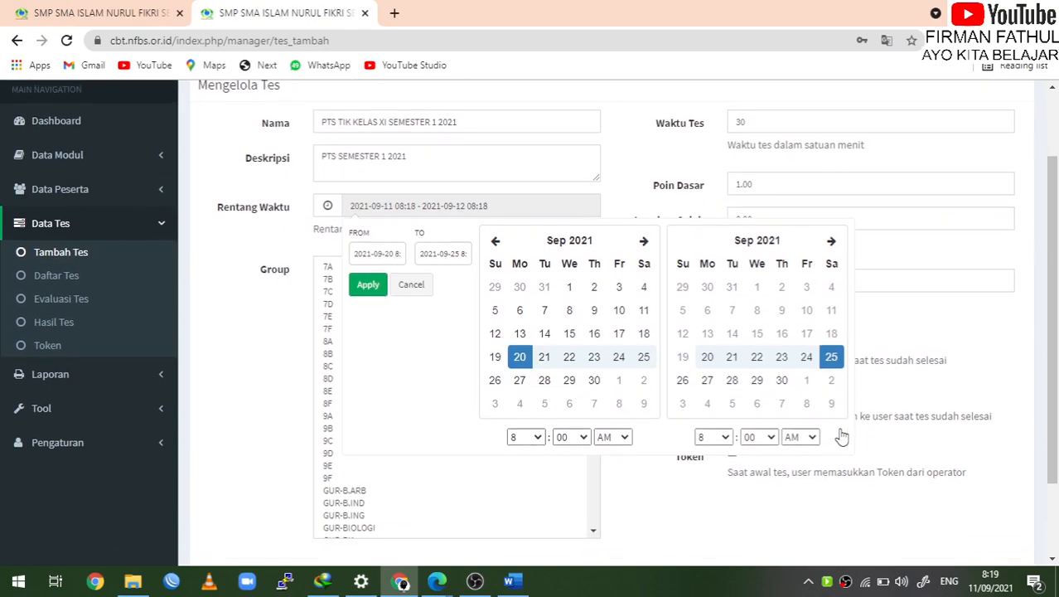
# Set the start time to 7:00 AM and the end time to 12:00 PM, then apply
pyautogui.click(538, 427)
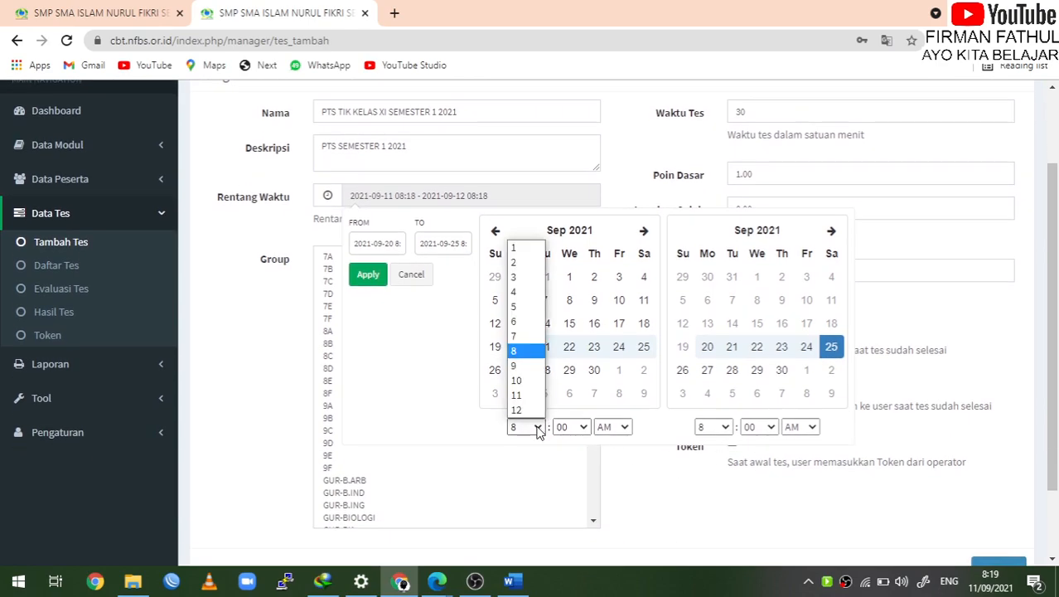
pyautogui.click(522, 335)
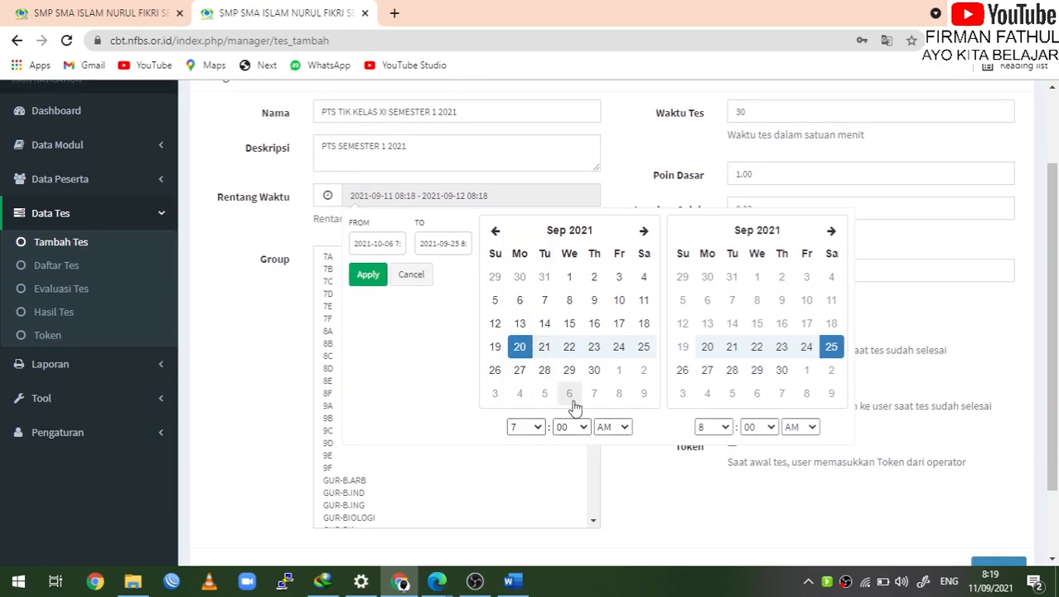
pyautogui.click(726, 427)
pyautogui.click(726, 427)
pyautogui.click(726, 427)
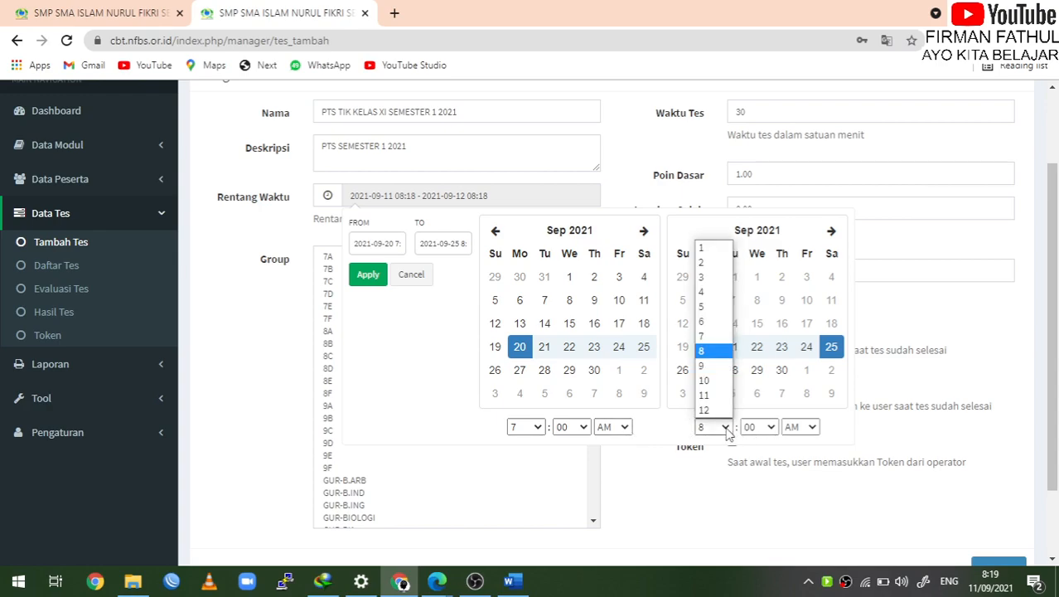
pyautogui.click(726, 427)
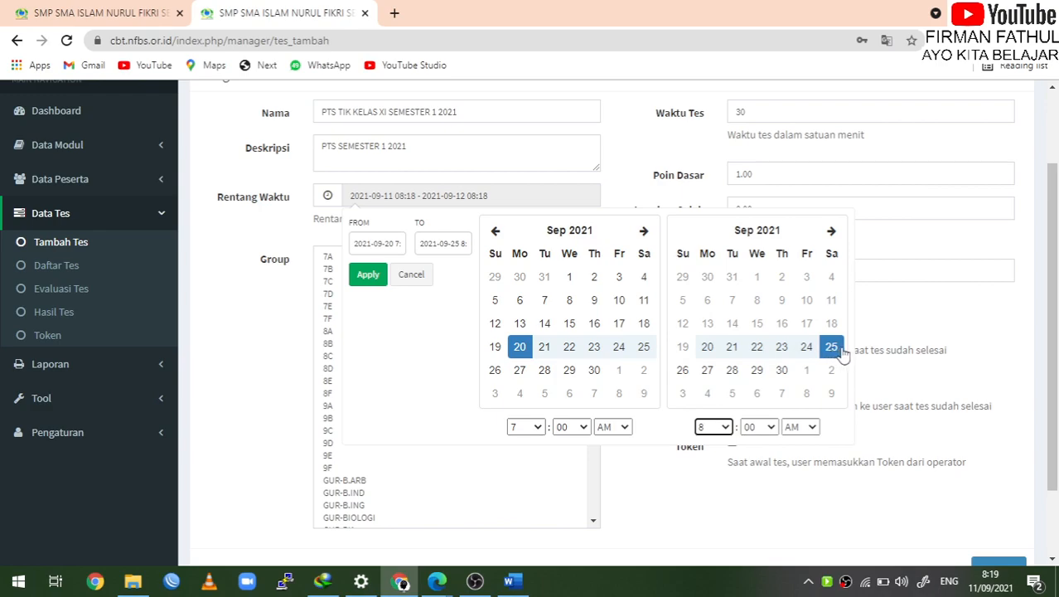
pyautogui.click(728, 428)
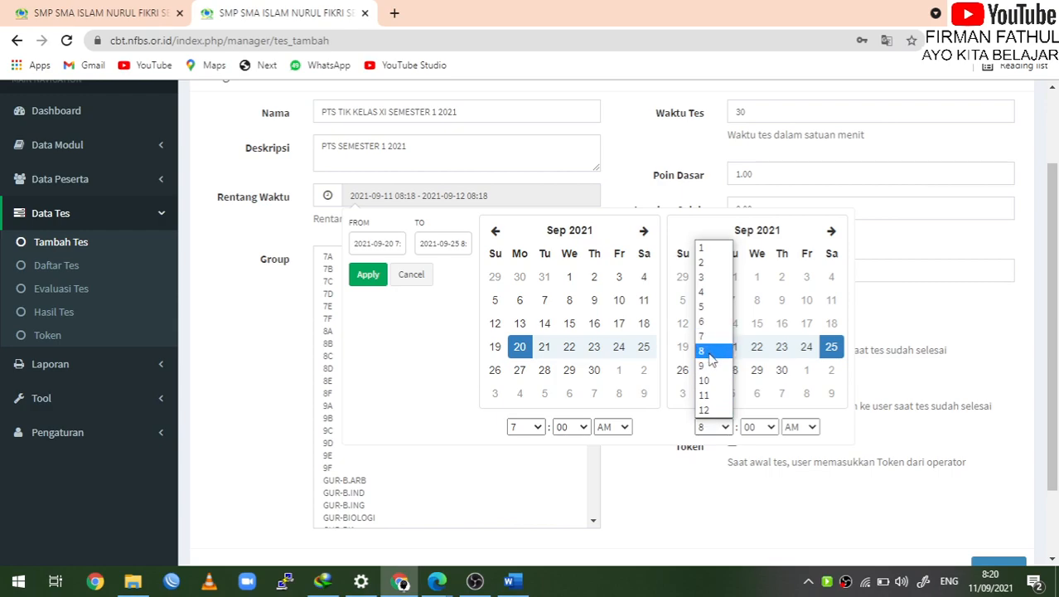
pyautogui.click(718, 411)
pyautogui.click(721, 425)
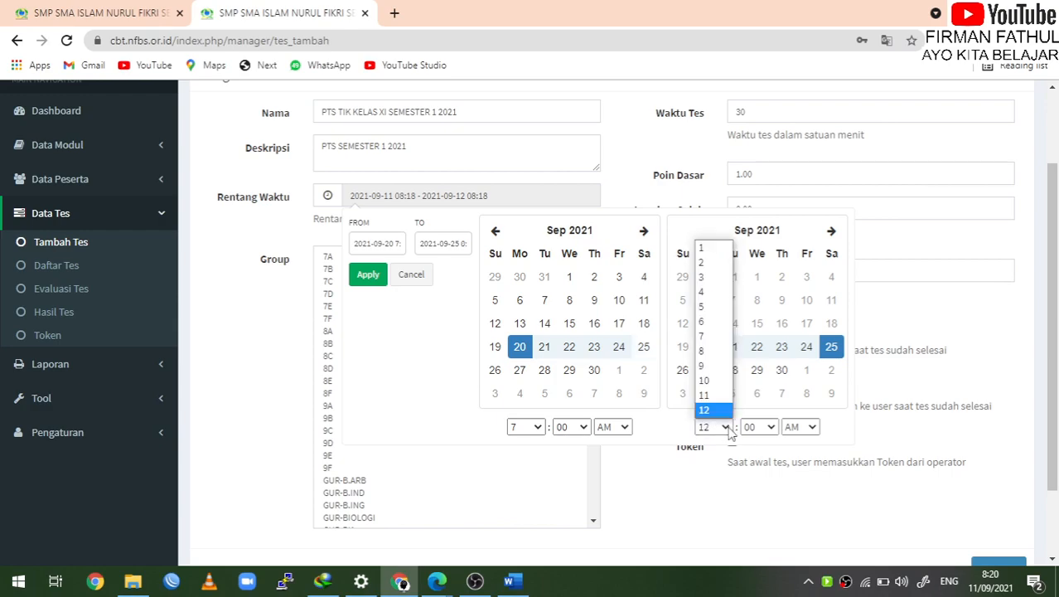
pyautogui.click(727, 428)
pyautogui.click(811, 428)
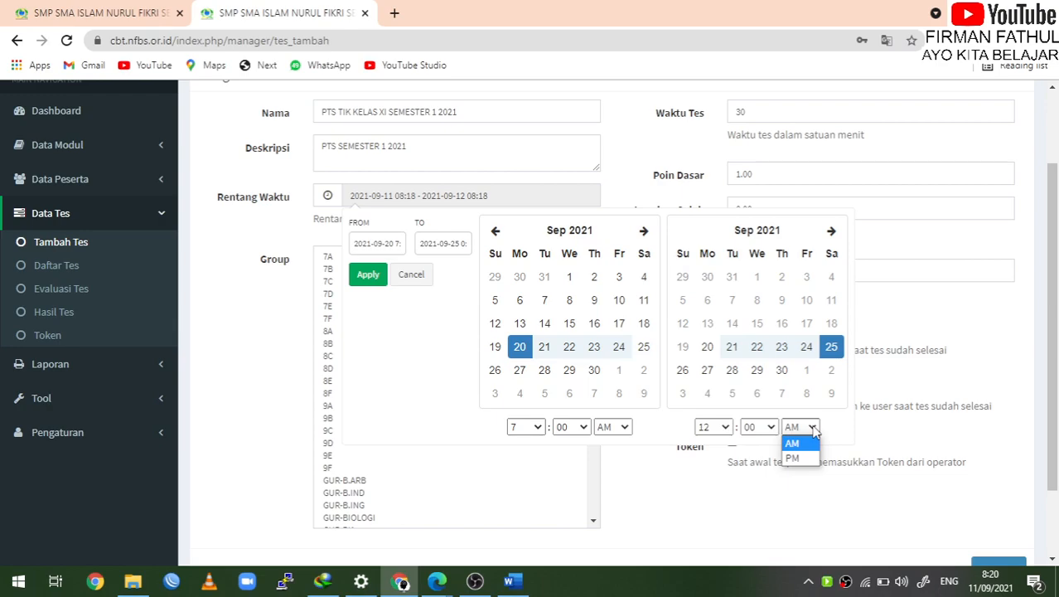
pyautogui.click(800, 453)
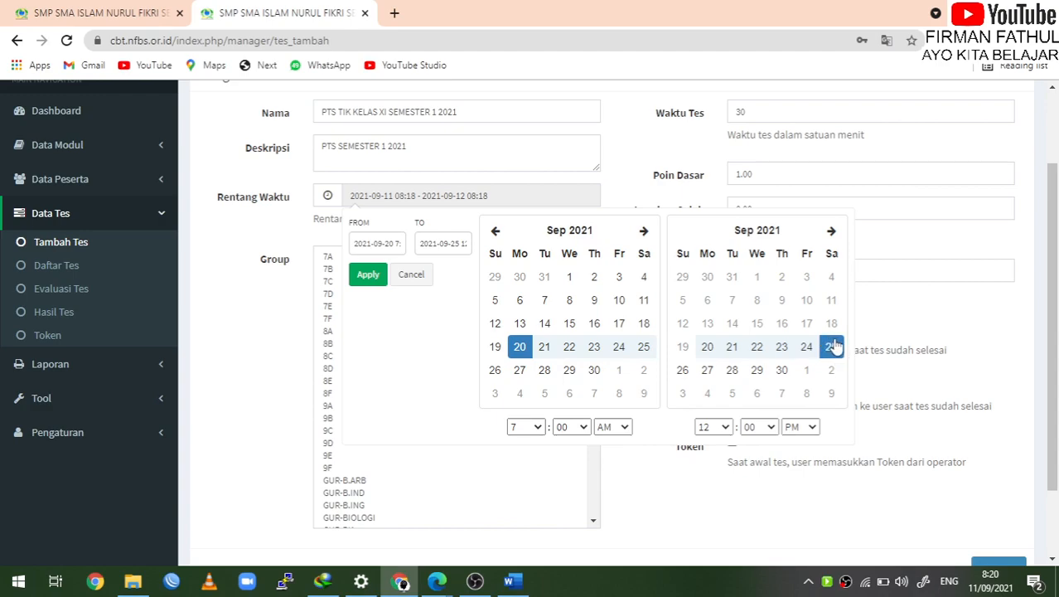
pyautogui.click(366, 277)
# Multi-select groups XIA1, XIA2, XIA3, XIA4, XIS1 and XIS2 in the Group list
pyautogui.scroll(-2, 429, 406)
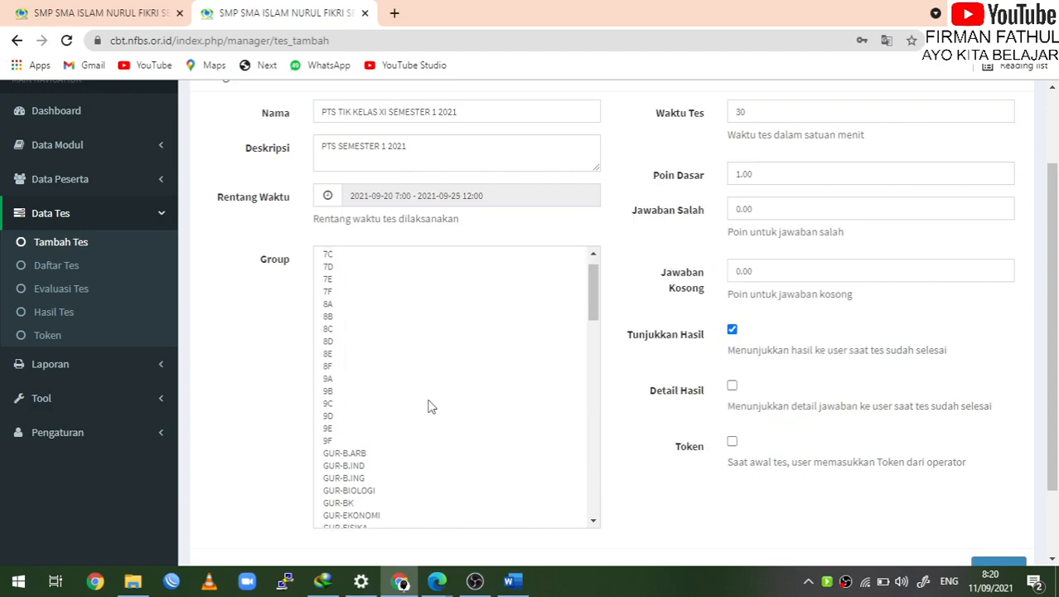
pyautogui.scroll(2, 430, 406)
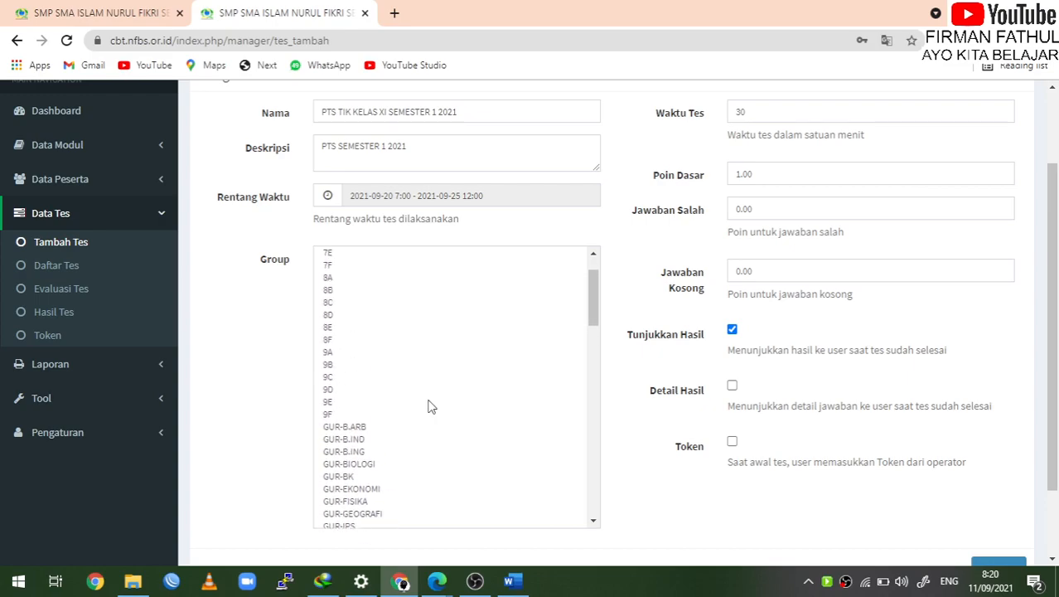
pyautogui.scroll(-6, 429, 406)
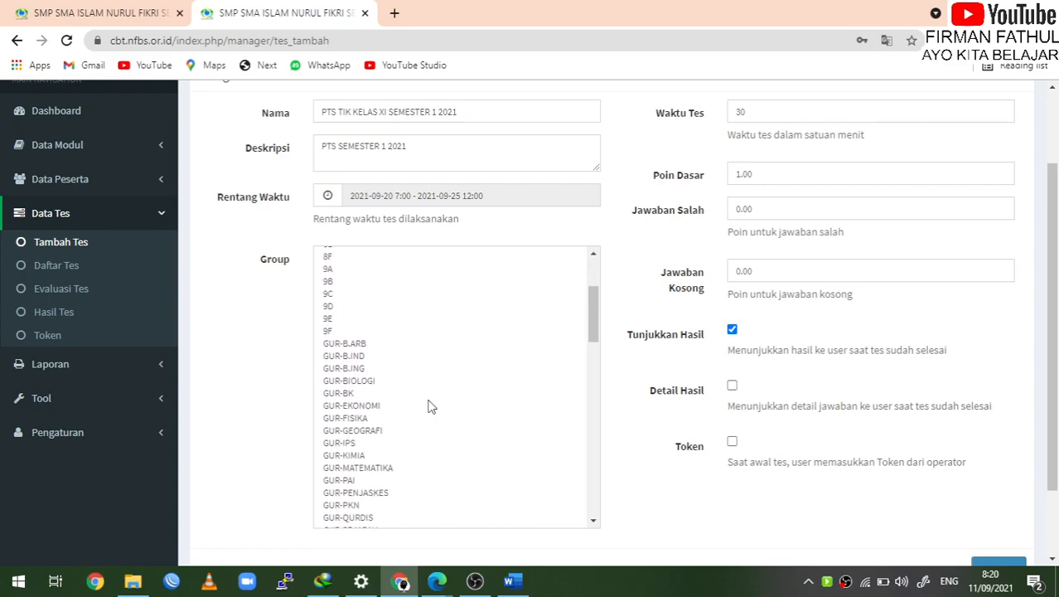
pyautogui.scroll(-12, 430, 406)
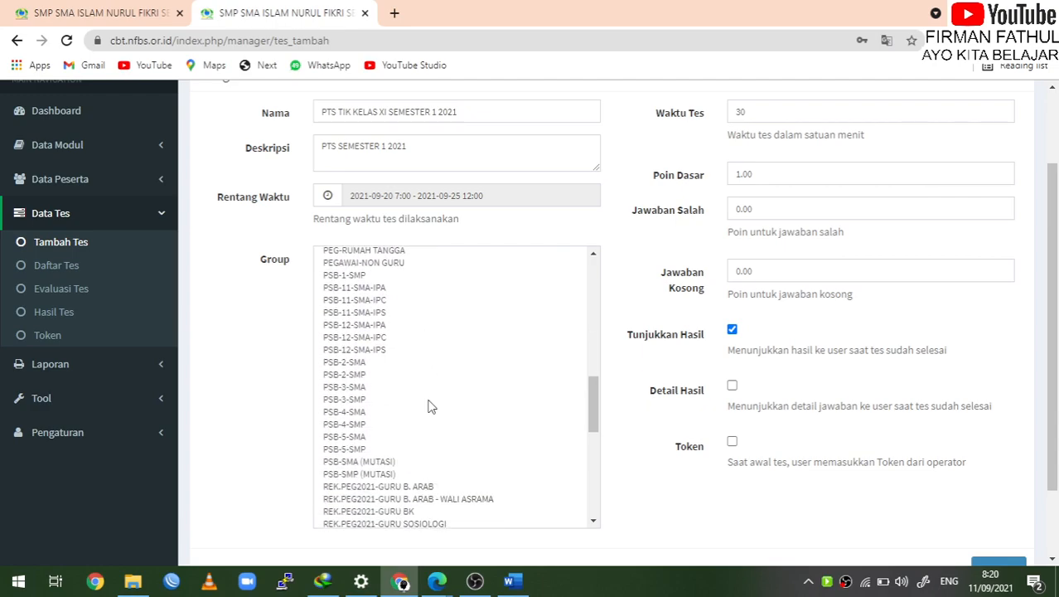
pyautogui.scroll(-5, 430, 406)
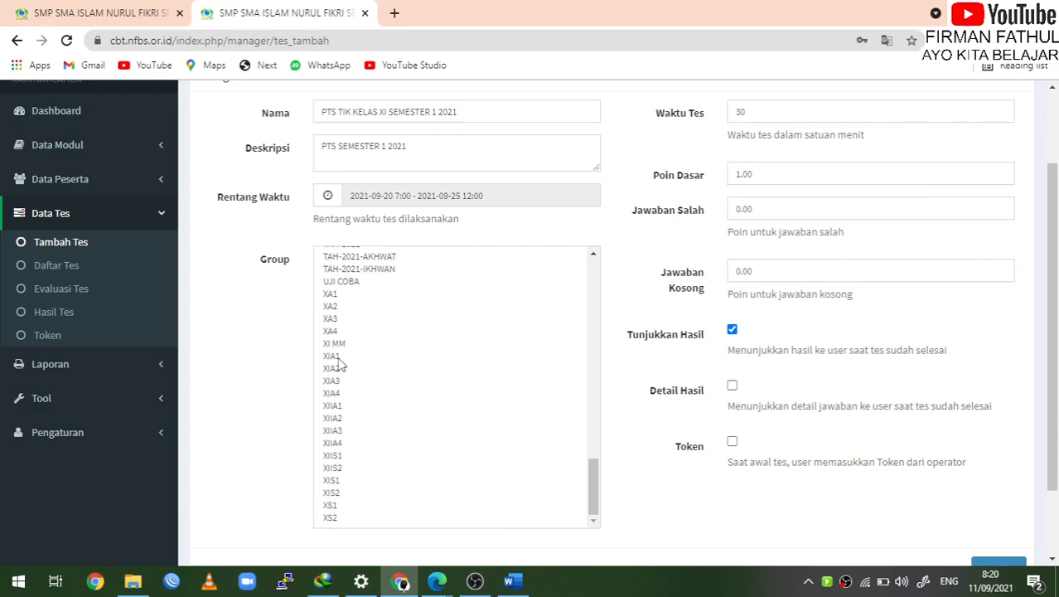
pyautogui.rightClick(337, 358)
pyautogui.click(335, 356)
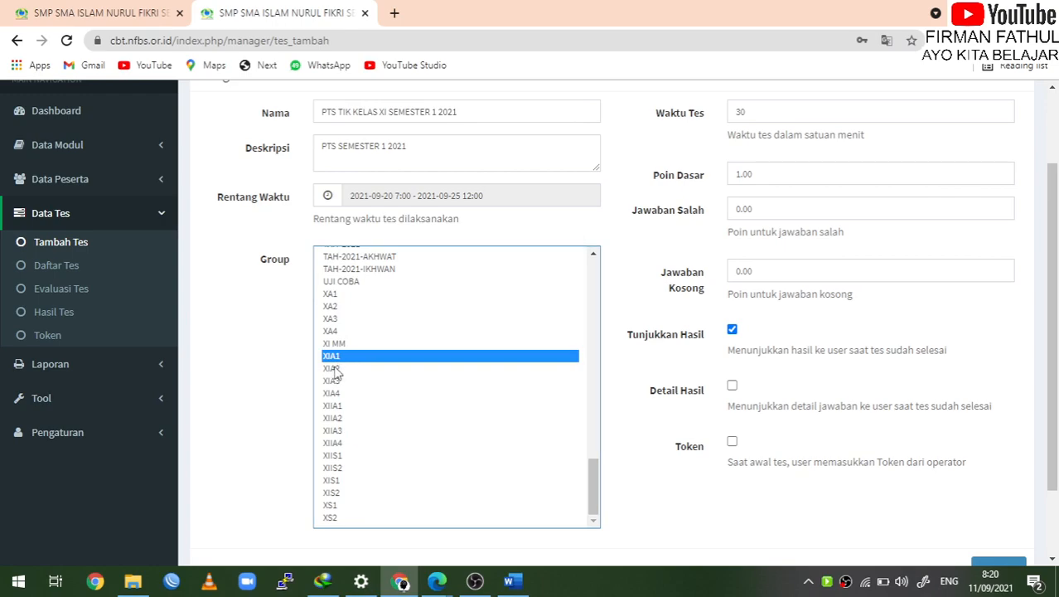
pyautogui.keyDown('ctrl'); pyautogui.click(335, 369); pyautogui.keyUp('ctrl')
pyautogui.keyDown('ctrl'); pyautogui.click(337, 382); pyautogui.keyUp('ctrl')
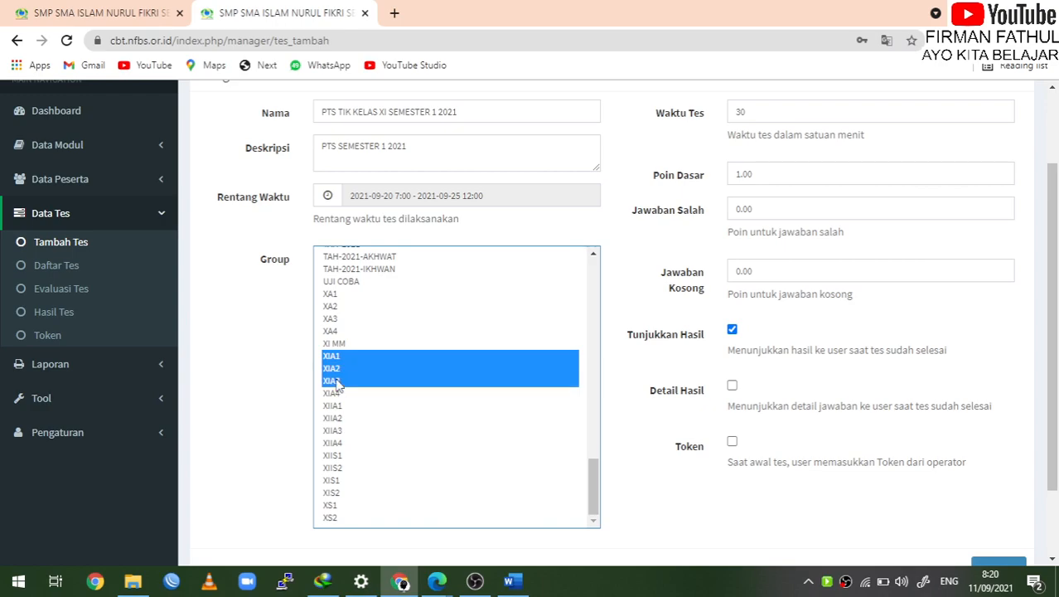
pyautogui.keyDown('ctrl'); pyautogui.click(339, 394); pyautogui.keyUp('ctrl')
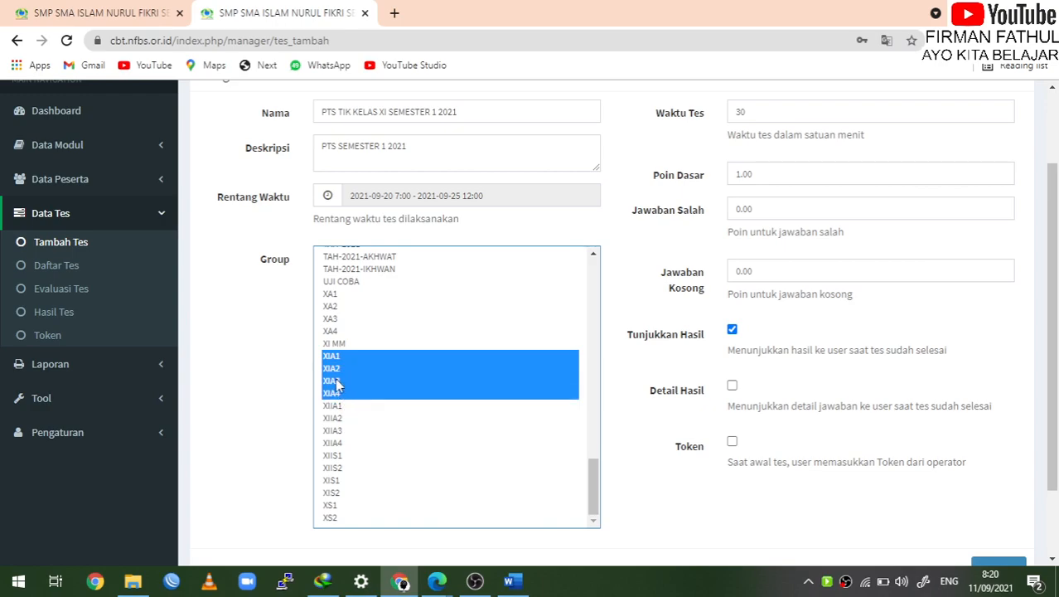
pyautogui.keyDown('ctrl'); pyautogui.click(340, 481); pyautogui.keyUp('ctrl')
pyautogui.keyDown('ctrl'); pyautogui.click(342, 495); pyautogui.keyUp('ctrl')
pyautogui.scroll(-2, 665, 449)
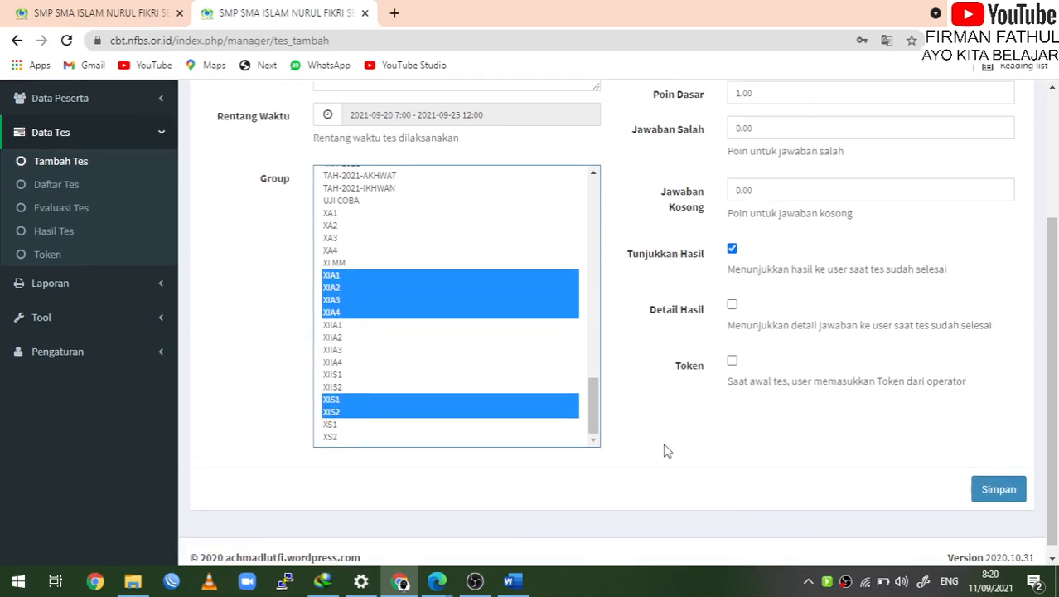
pyautogui.scroll(4, 665, 449)
# Change Waktu Tes from 30 to 90 minutes and Poin Dasar from 1.00 to 2.5
pyautogui.moveTo(766, 214); pyautogui.dragTo(714, 224)
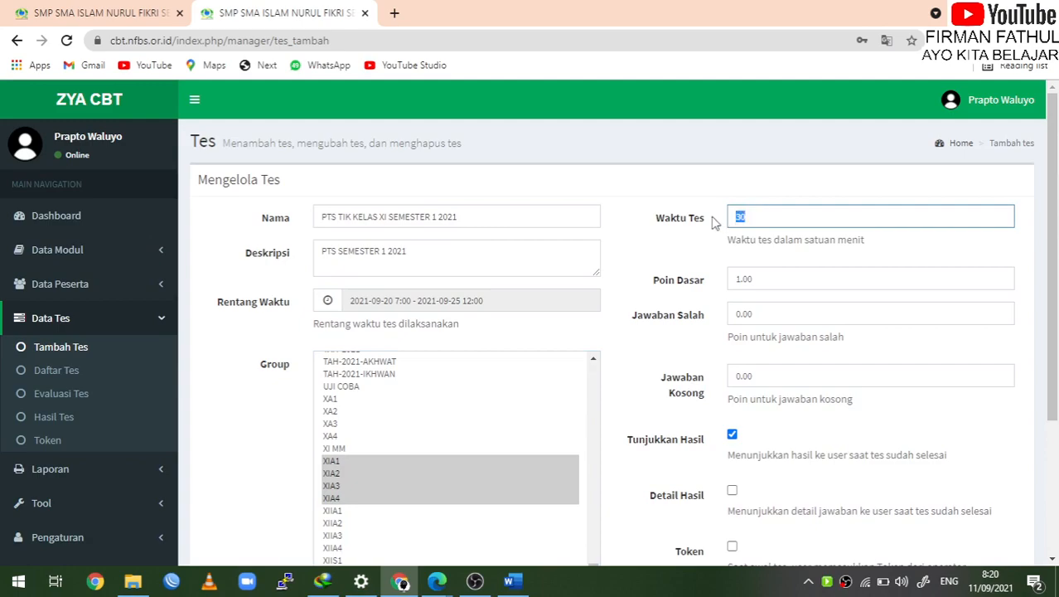
pyautogui.write('90')
pyautogui.moveTo(774, 284); pyautogui.dragTo(711, 286)
pyautogui.write('2.5')
pyautogui.click(706, 251)
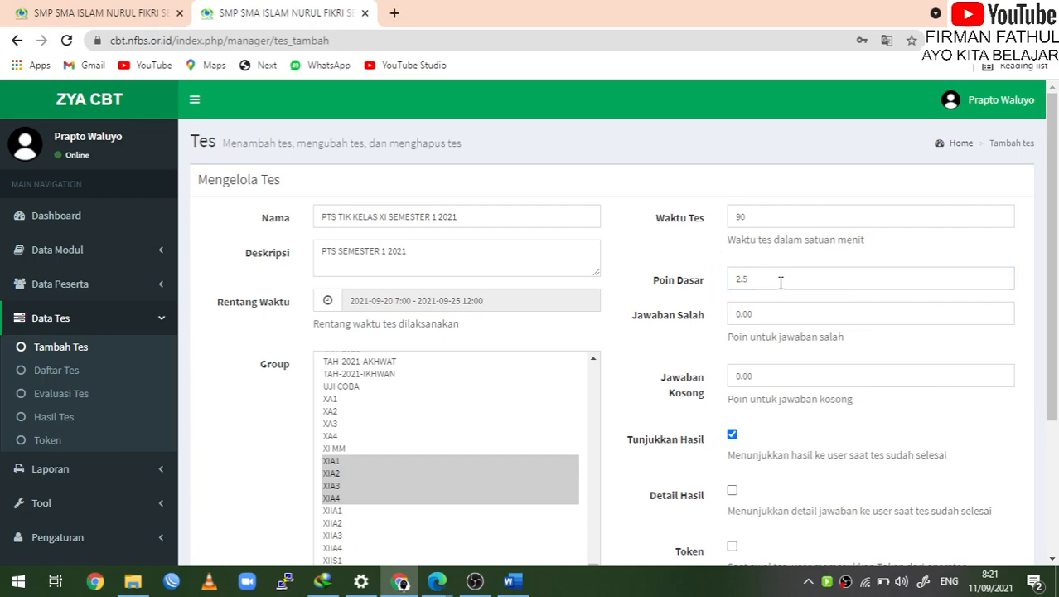
pyautogui.moveTo(778, 283); pyautogui.dragTo(710, 287)
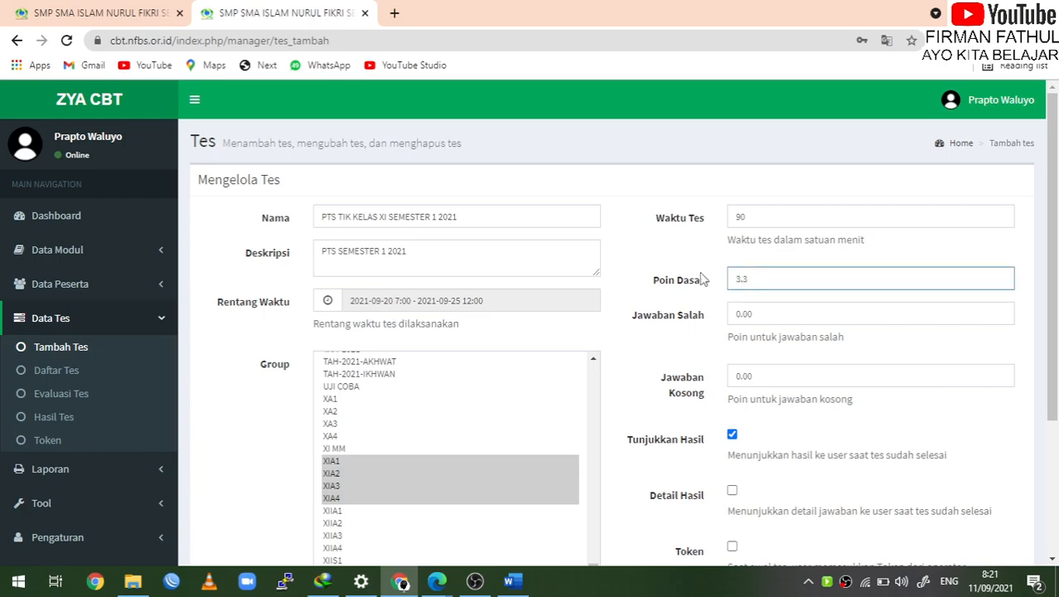
pyautogui.moveTo(766, 276); pyautogui.dragTo(709, 282)
pyautogui.write('2.5')
pyautogui.scroll(-1, 785, 337)
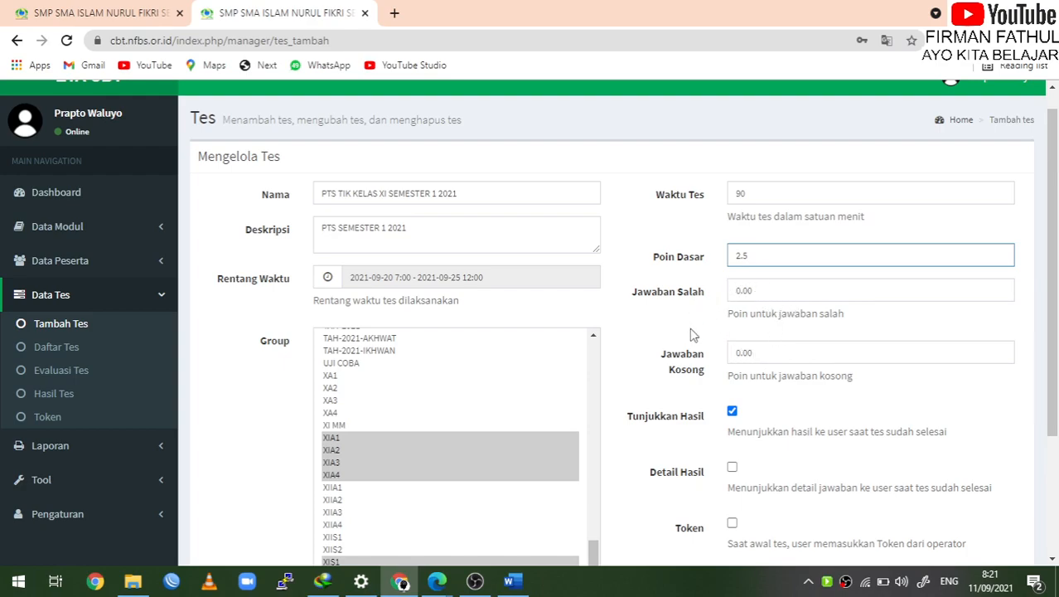
pyautogui.scroll(-3, 752, 373)
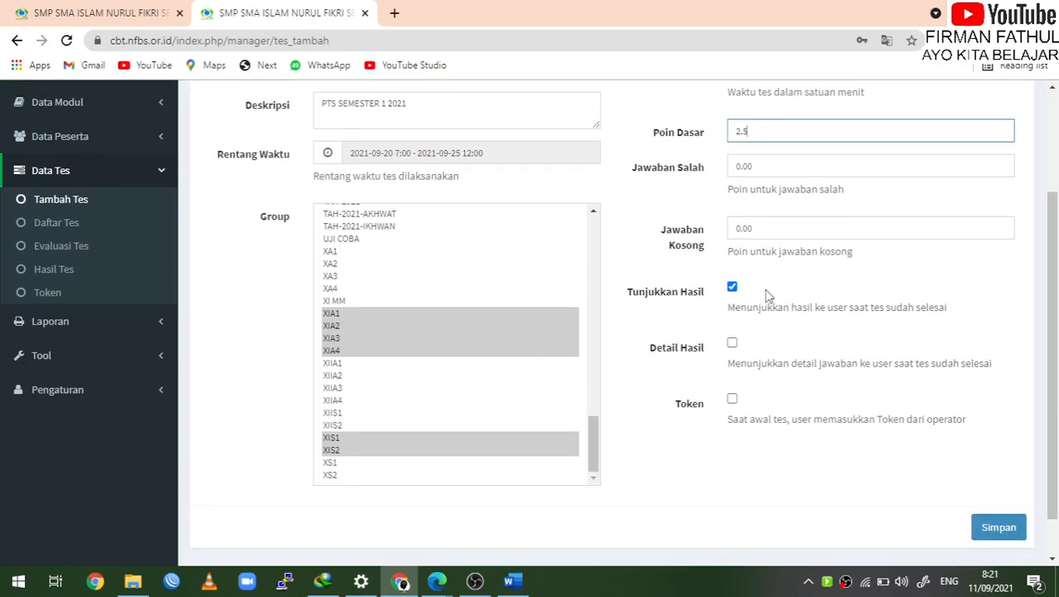
# Uncheck Tunjukkan Hasil and enable the Token option for the test
pyautogui.click(734, 288)
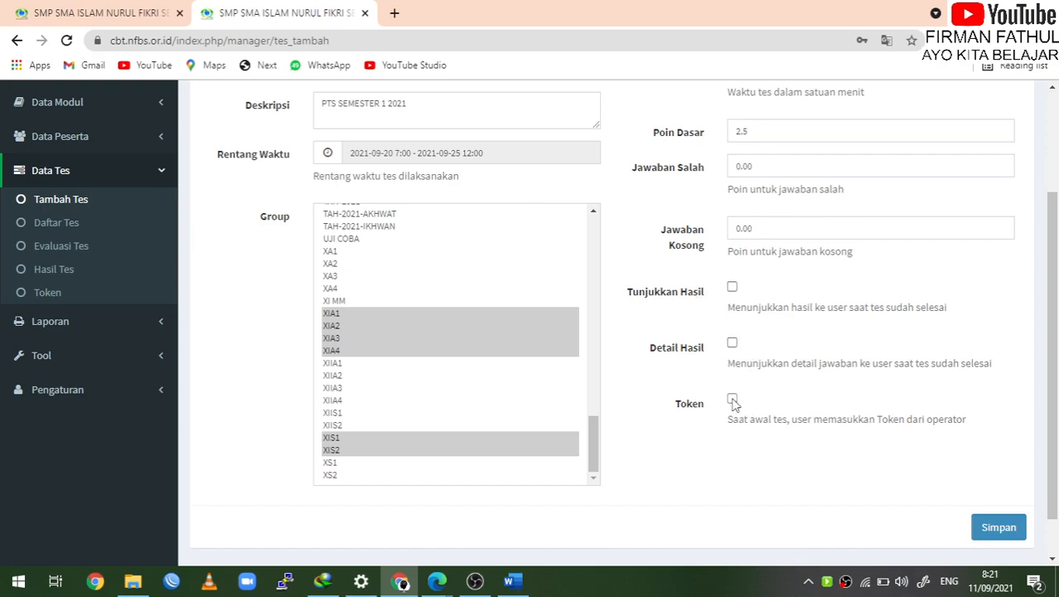
pyautogui.scroll(-1, 794, 393)
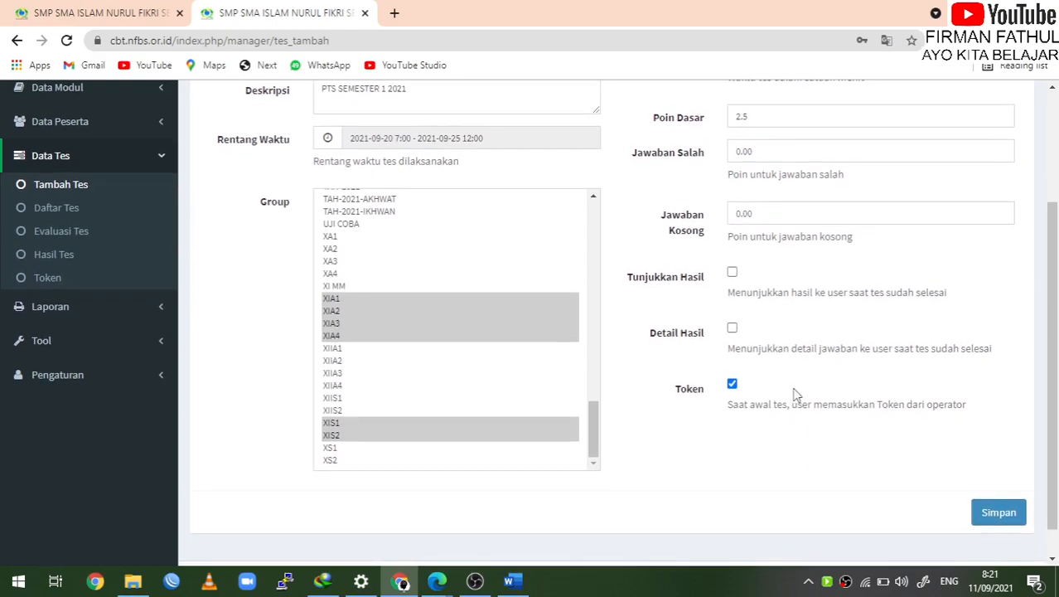
pyautogui.scroll(-1, 794, 393)
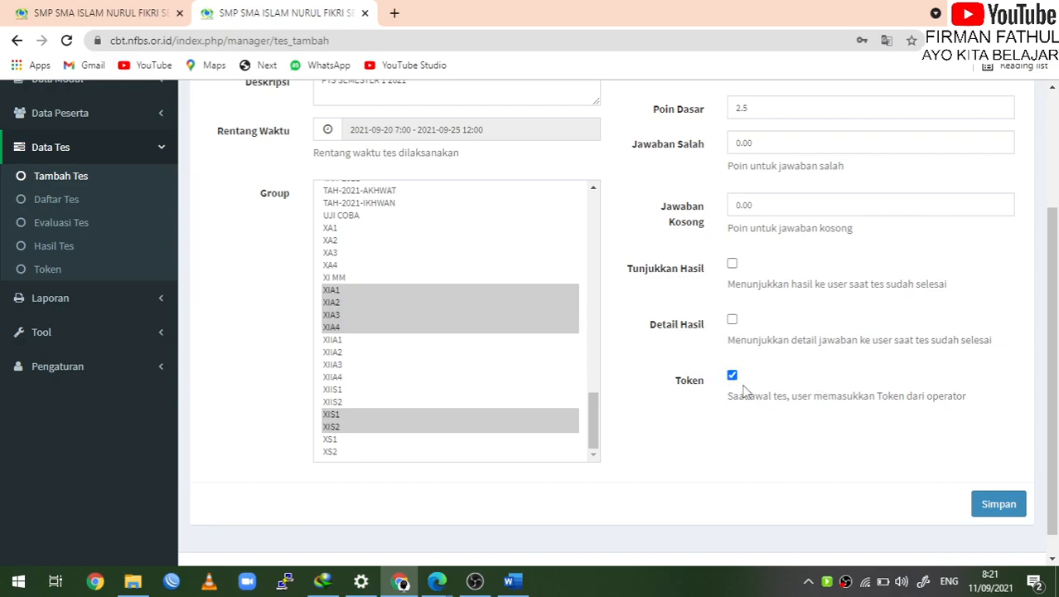
pyautogui.scroll(-1, 742, 395)
pyautogui.scroll(3, 740, 398)
pyautogui.scroll(-3, 741, 398)
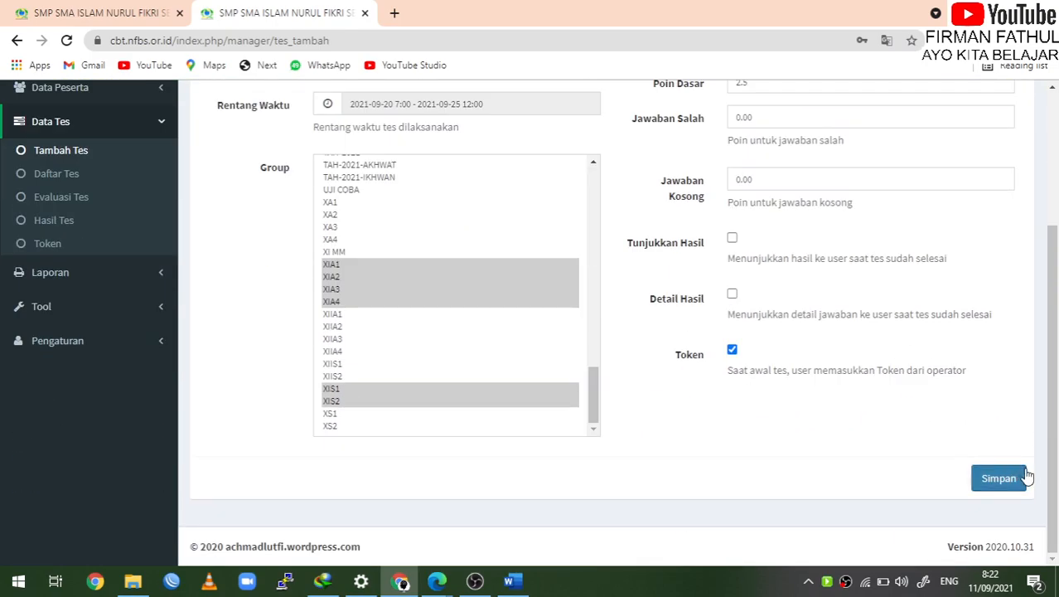
pyautogui.scroll(1, 835, 331)
pyautogui.scroll(1, 835, 329)
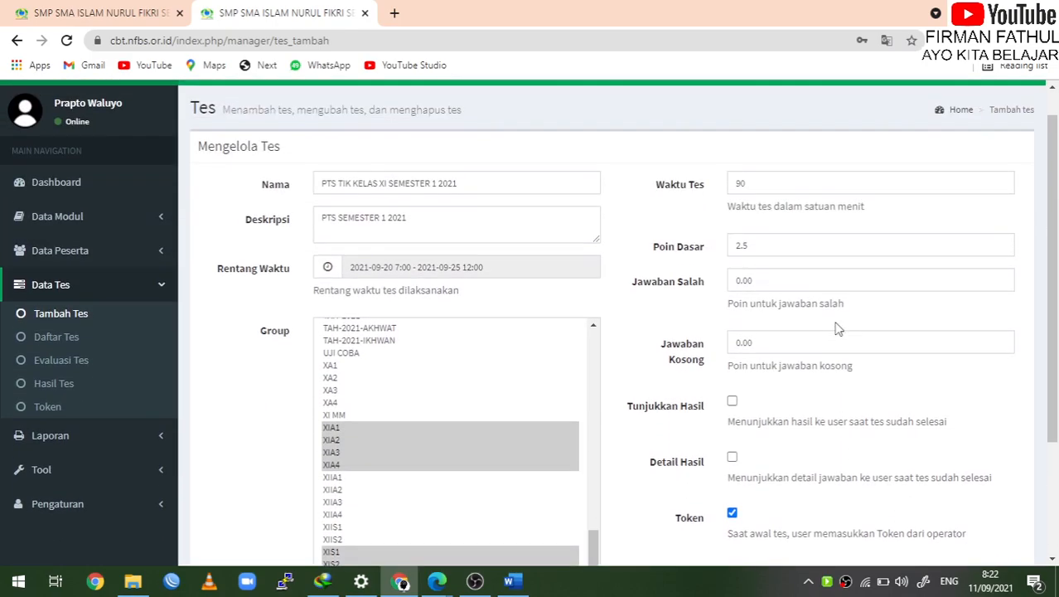
# Change the date range to 11 September 2021 for both start and end, keeping 7:00–12:00
pyautogui.click(362, 268)
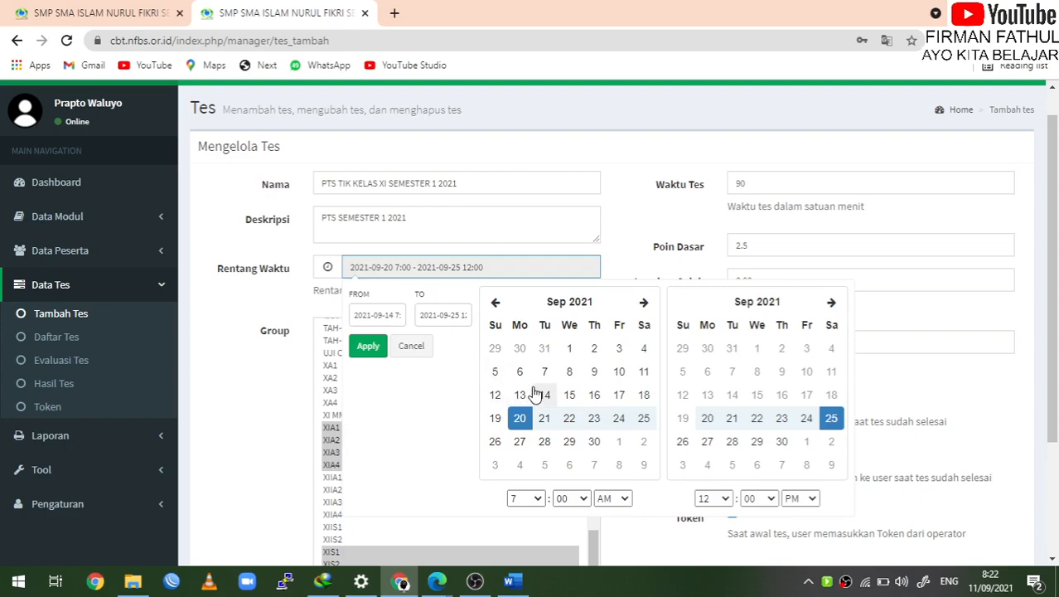
pyautogui.click(648, 374)
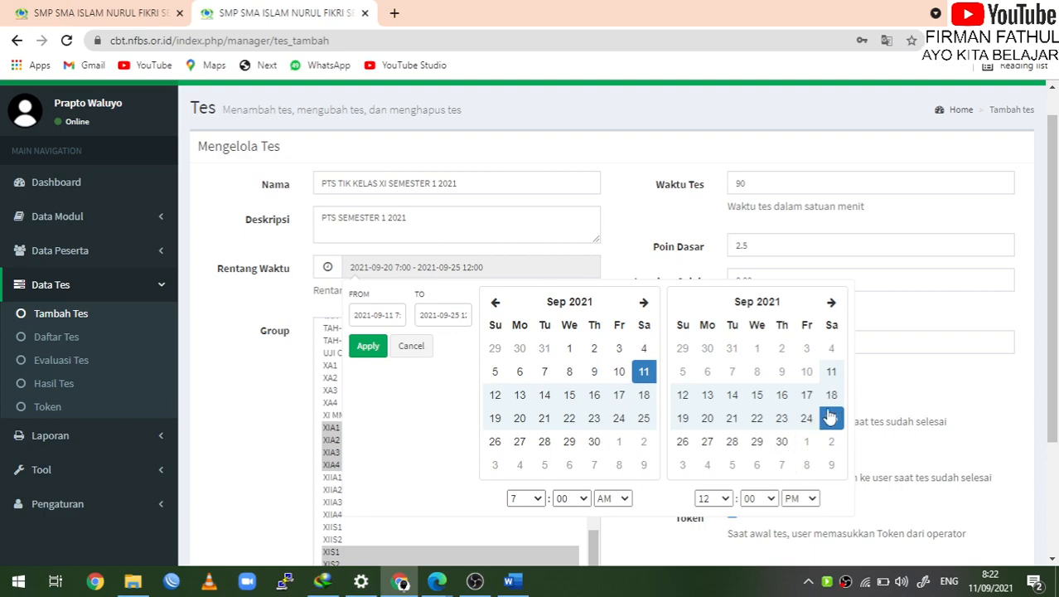
pyautogui.click(833, 375)
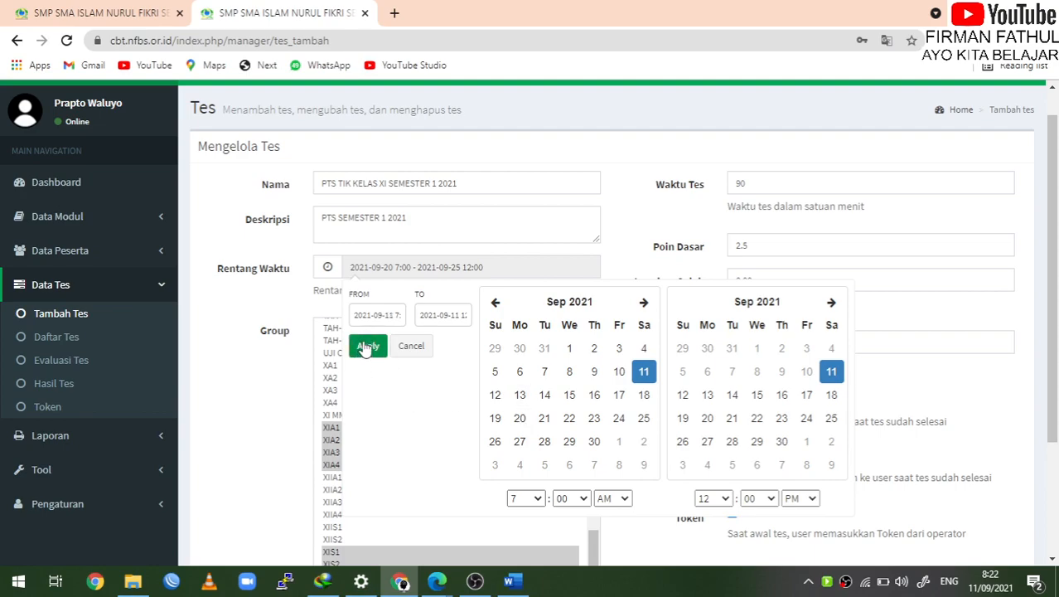
pyautogui.click(365, 348)
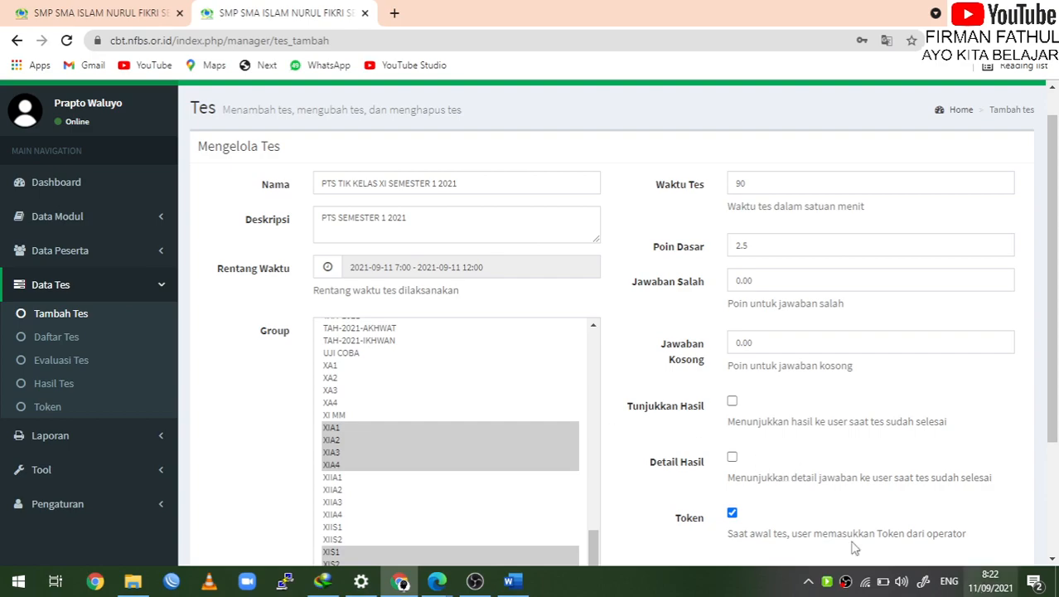
# Replace the XIA2 group selection so UJI COBA is the test's only group
pyautogui.scroll(-1, 611, 382)
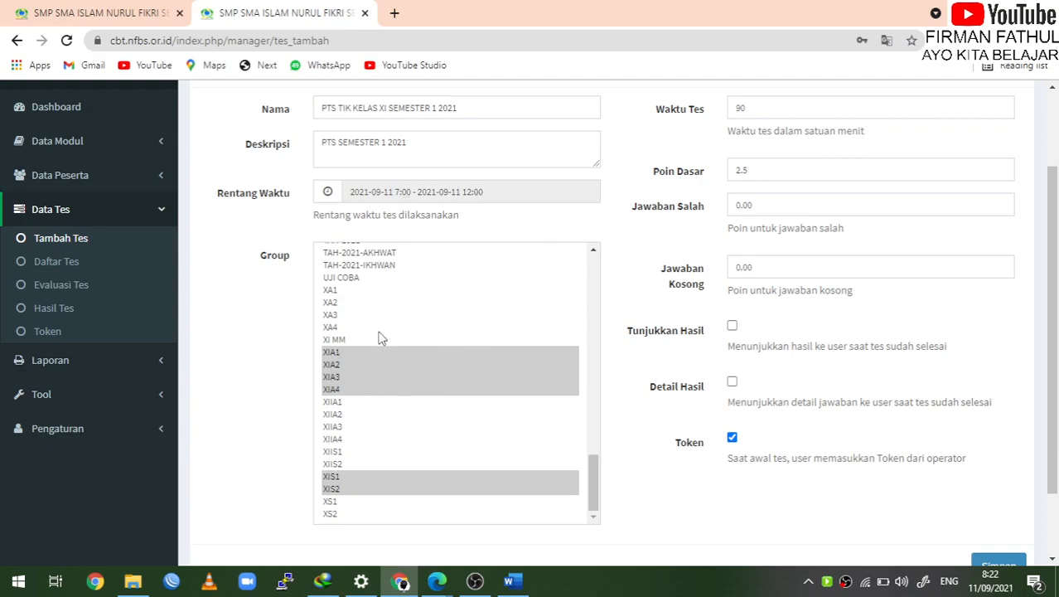
pyautogui.click(371, 366)
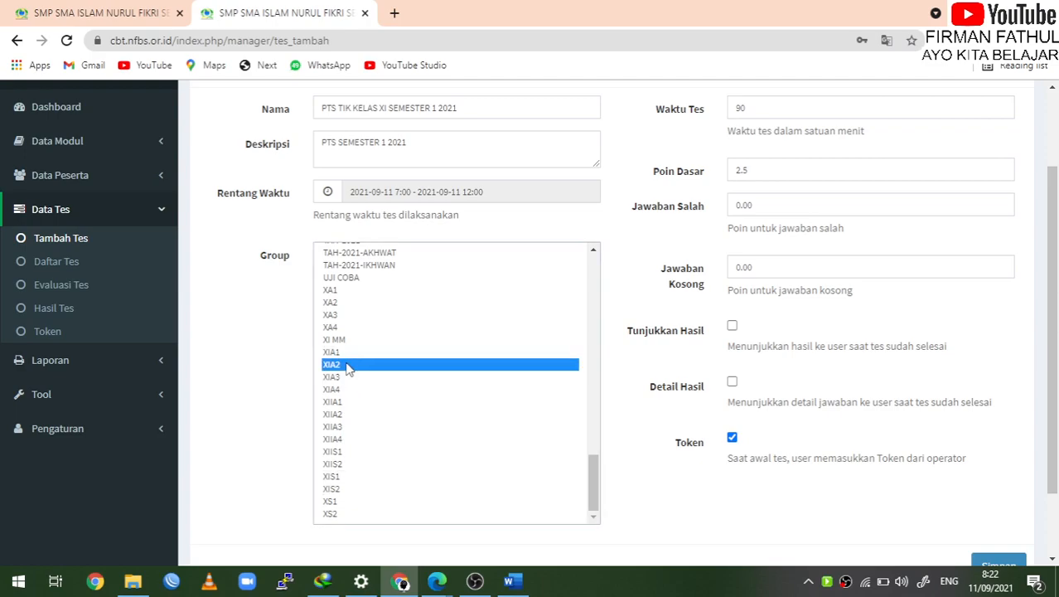
pyautogui.scroll(-1, 350, 394)
pyautogui.scroll(1, 348, 393)
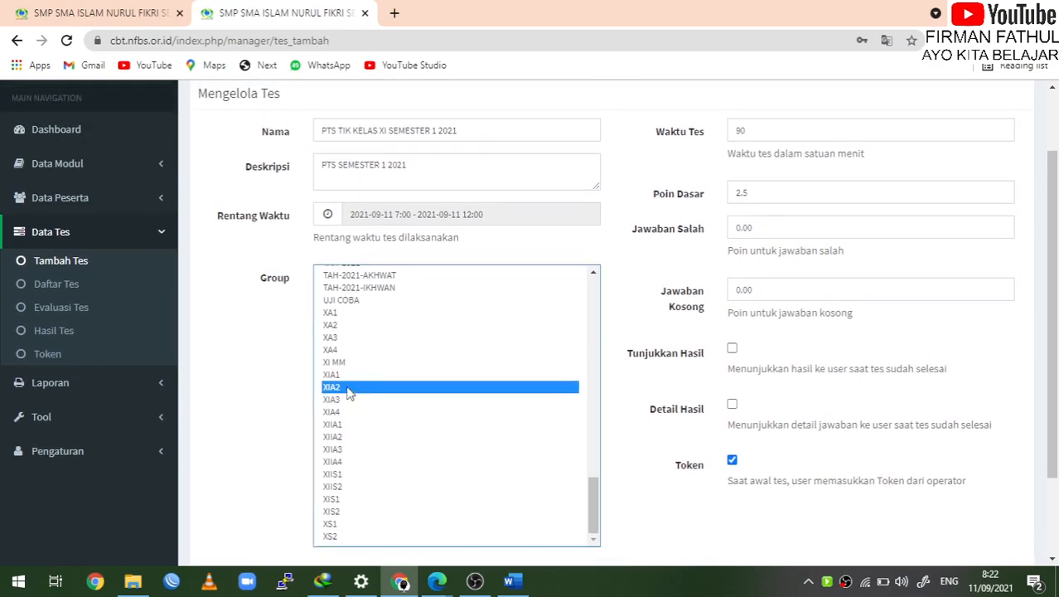
pyautogui.click(351, 315)
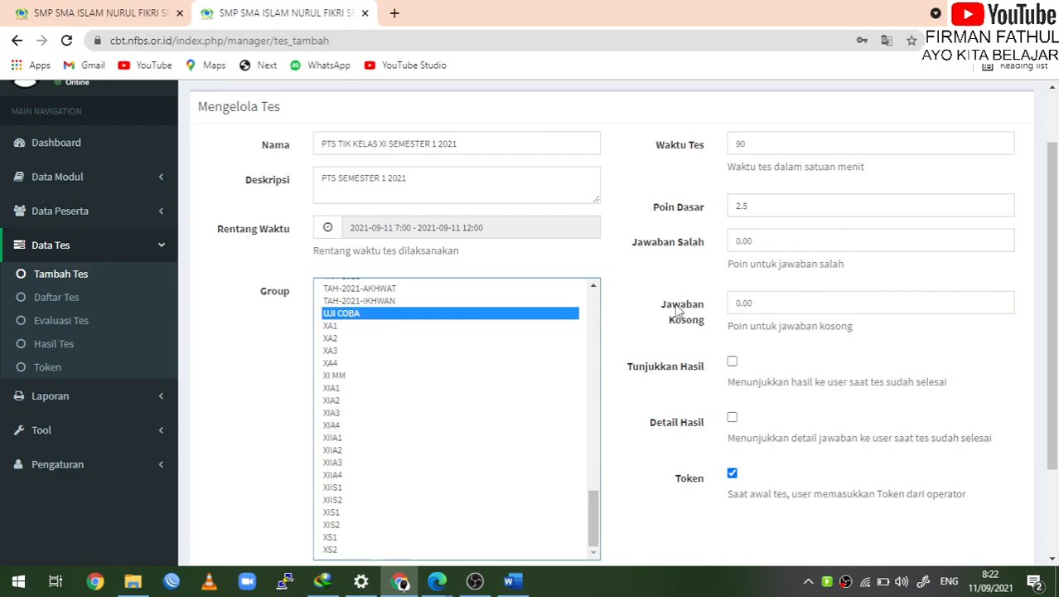
pyautogui.scroll(-1, 677, 308)
# Change the Poin Dasar base points from 2.5 to 4 after a first save attempt
pyautogui.scroll(2, 678, 308)
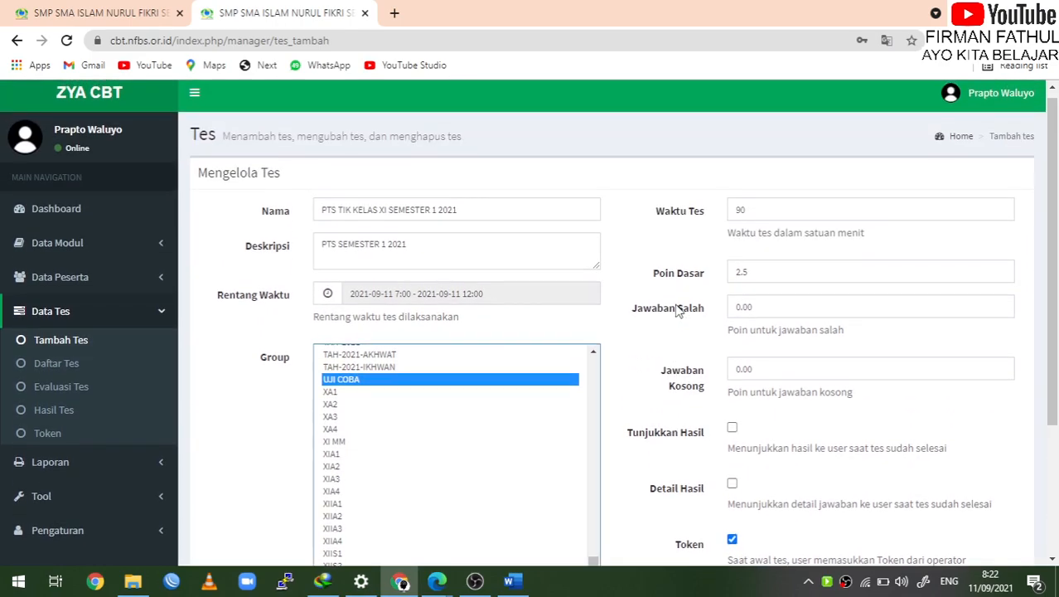
pyautogui.scroll(-1, 678, 308)
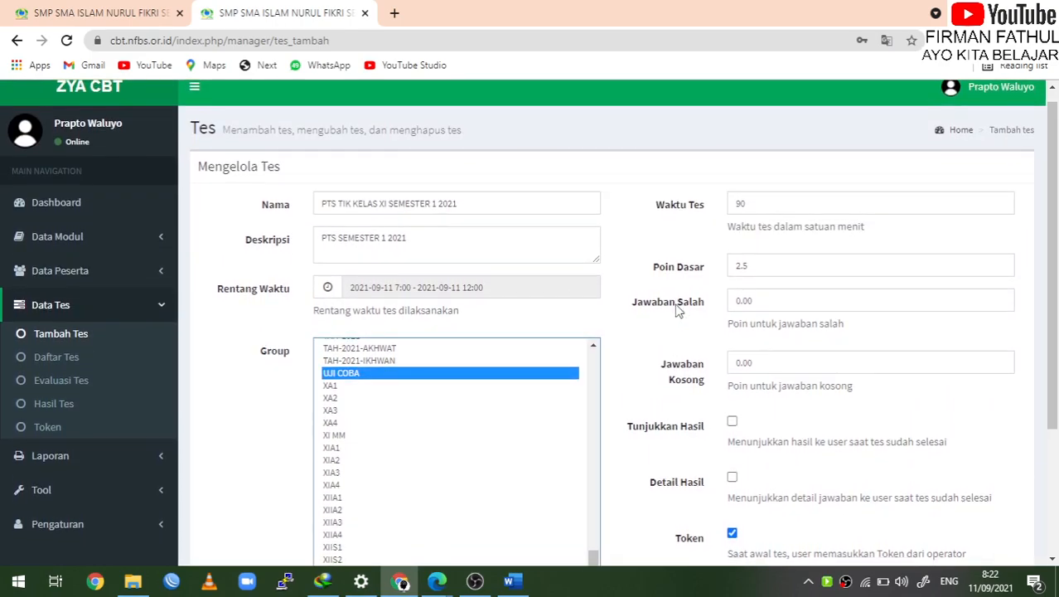
pyautogui.scroll(-3, 677, 308)
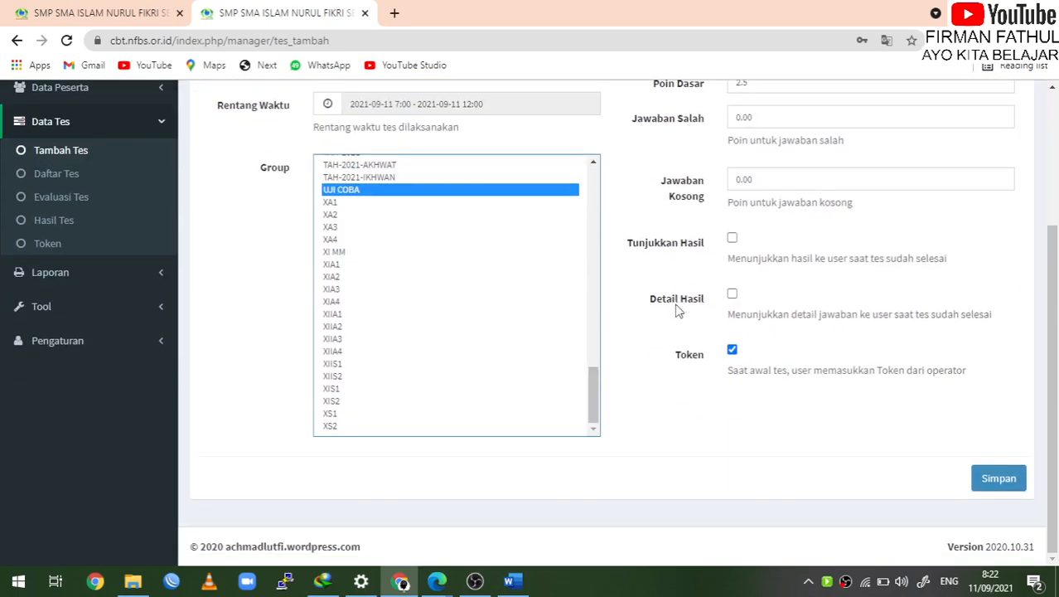
pyautogui.click(1014, 487)
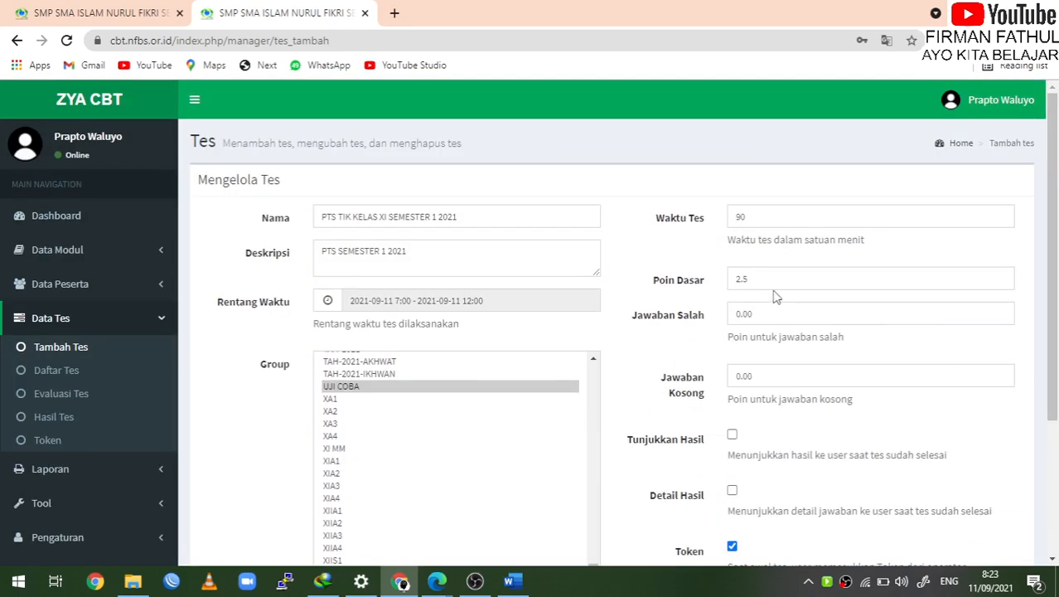
pyautogui.doubleClick(754, 281)
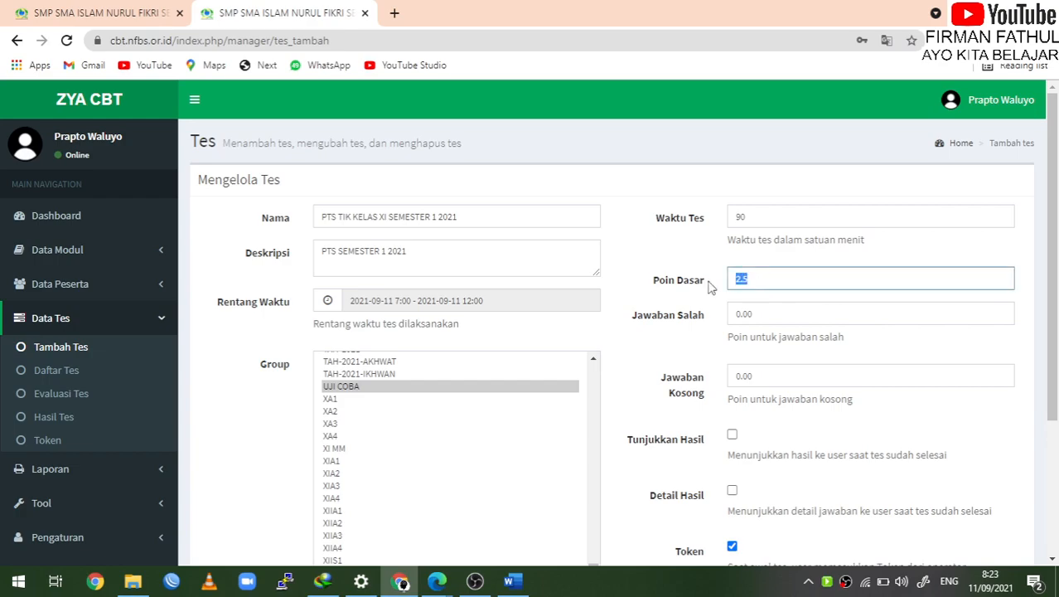
pyautogui.write('4')
pyautogui.click(838, 317)
# Save the test and review the form down to the Tambah Soal section
pyautogui.scroll(-3, 843, 323)
pyautogui.click(995, 481)
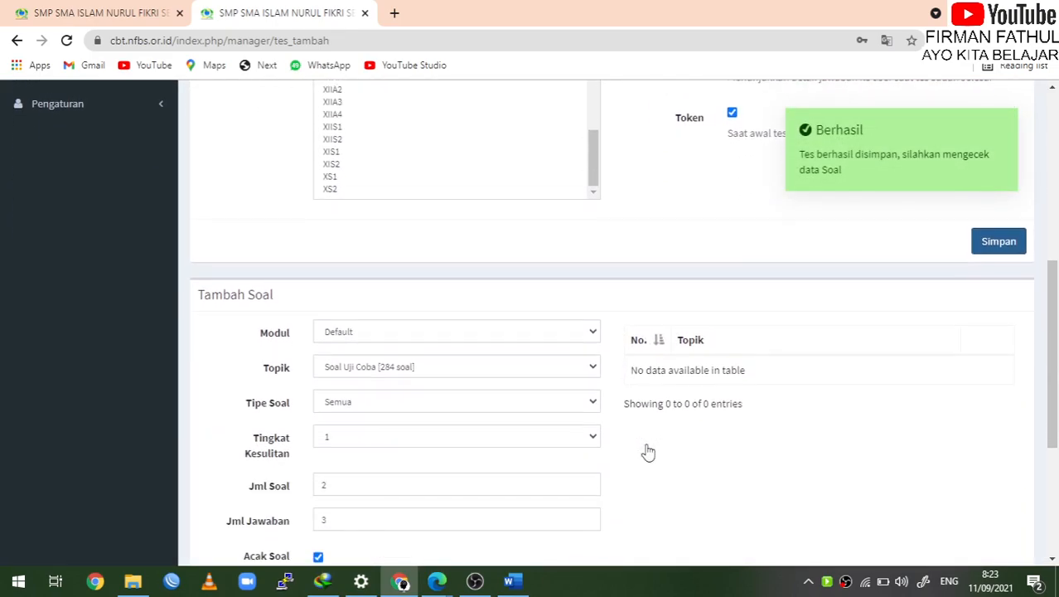
pyautogui.scroll(2, 732, 192)
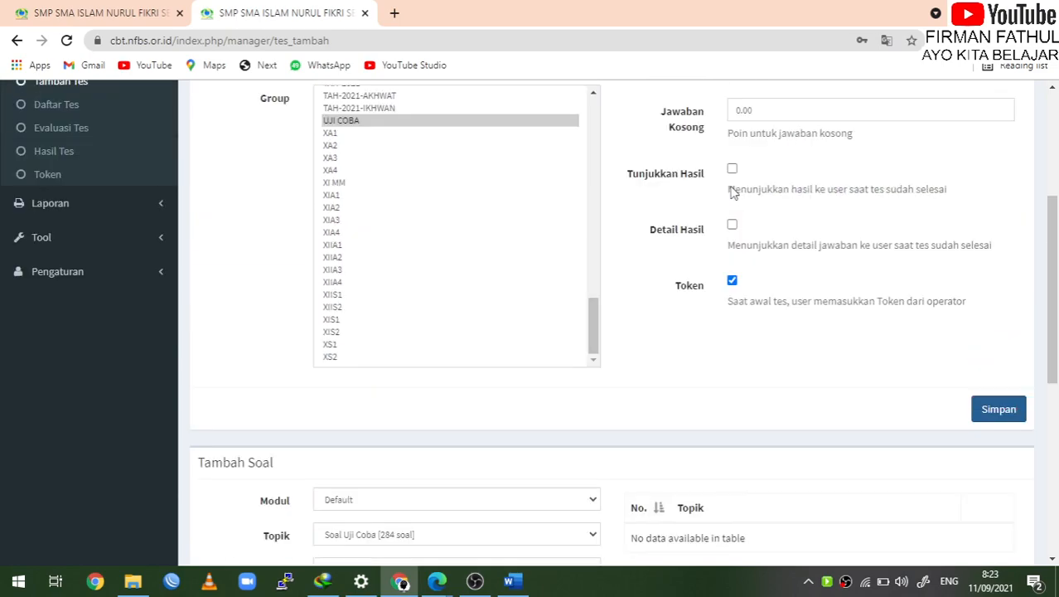
pyautogui.scroll(3, 733, 192)
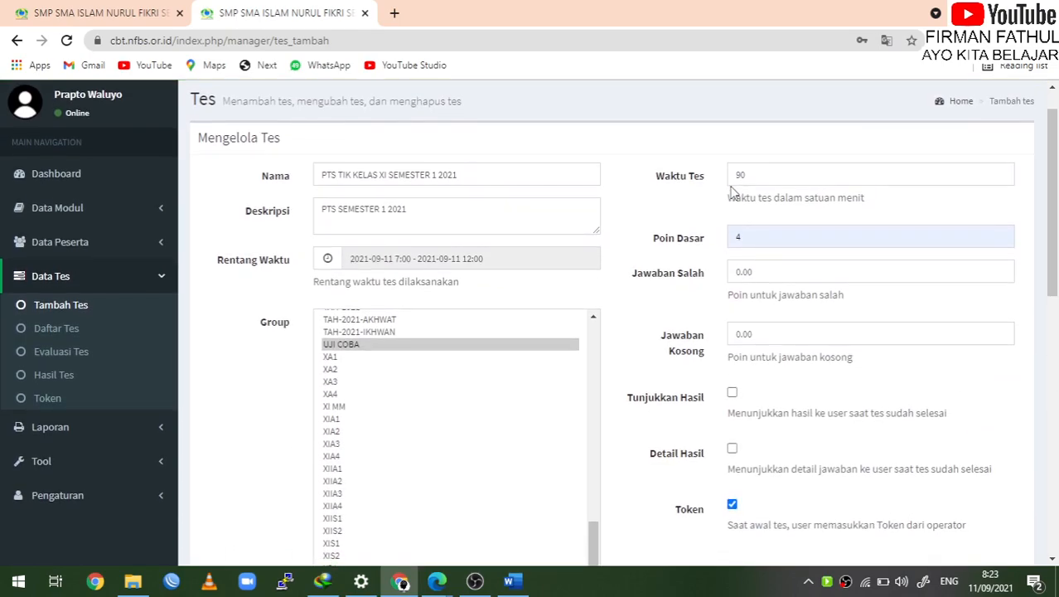
pyautogui.scroll(-5, 733, 192)
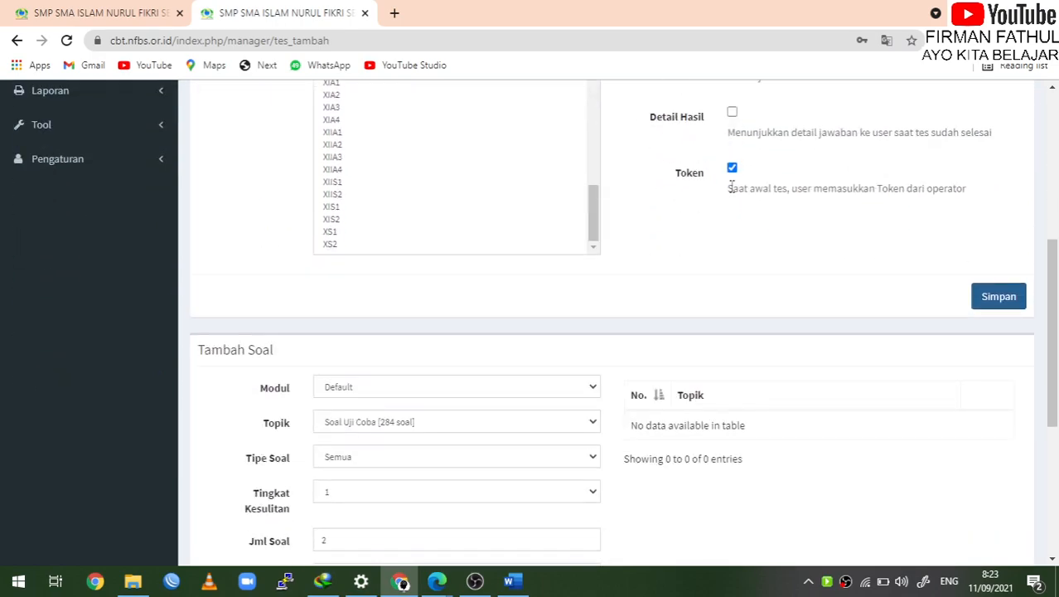
# Keep the Default module, pick topic 'PTS TIK SEMESTER 1 2021 [25 soal]' and type Pilihan Ganda
pyautogui.click(527, 230)
pyautogui.click(527, 230)
pyautogui.click(515, 264)
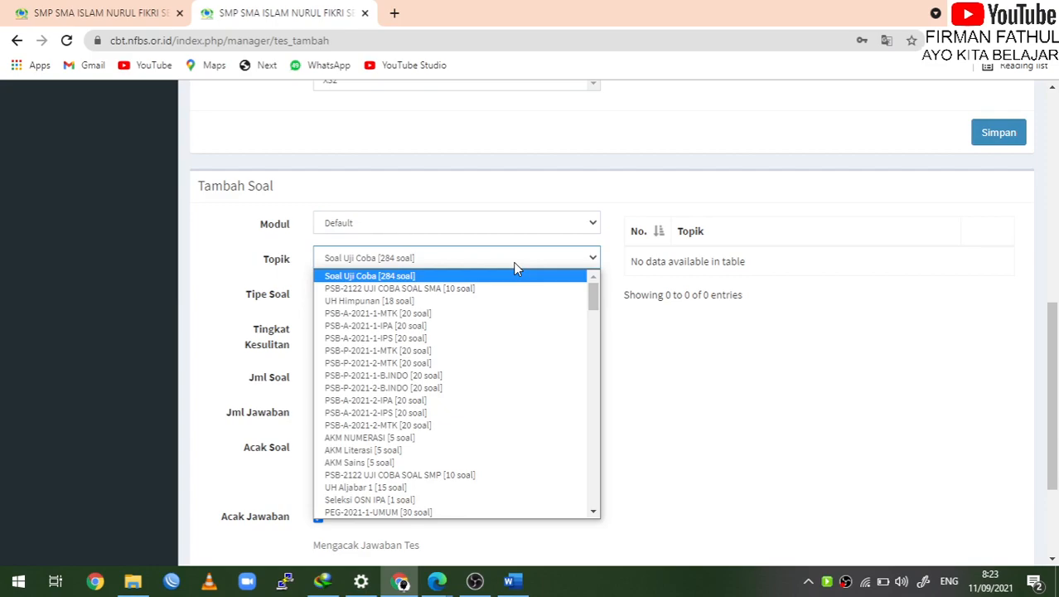
pyautogui.press('Down')
pyautogui.press('End')
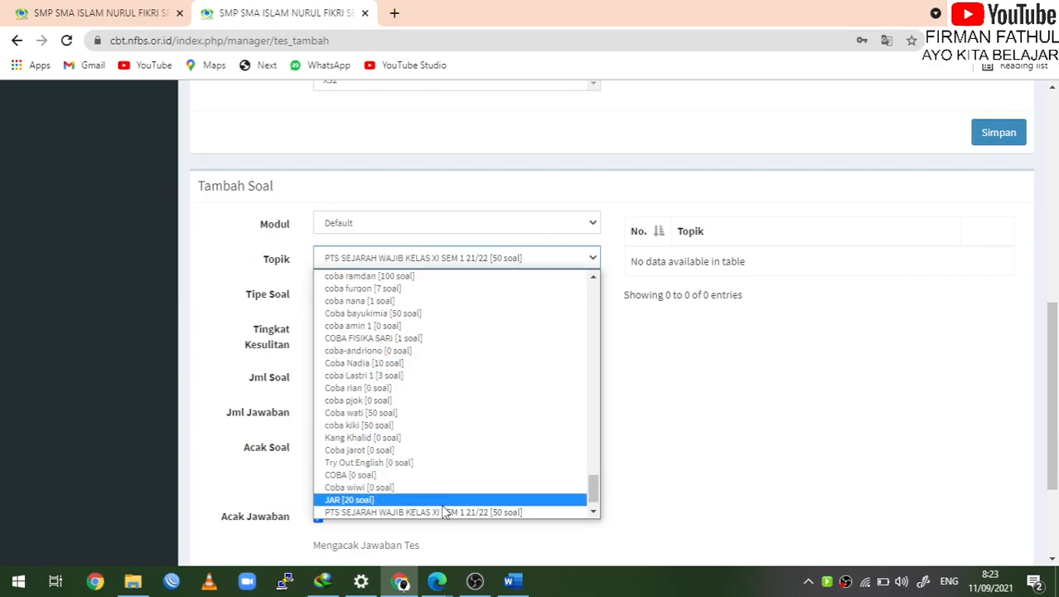
pyautogui.scroll(-1, 443, 512)
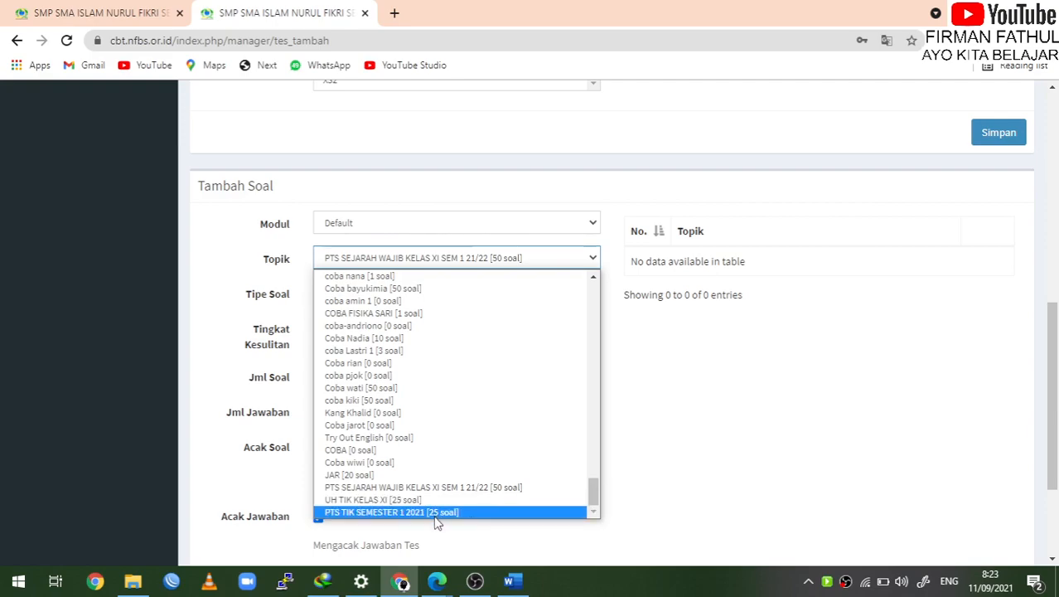
pyautogui.click(438, 512)
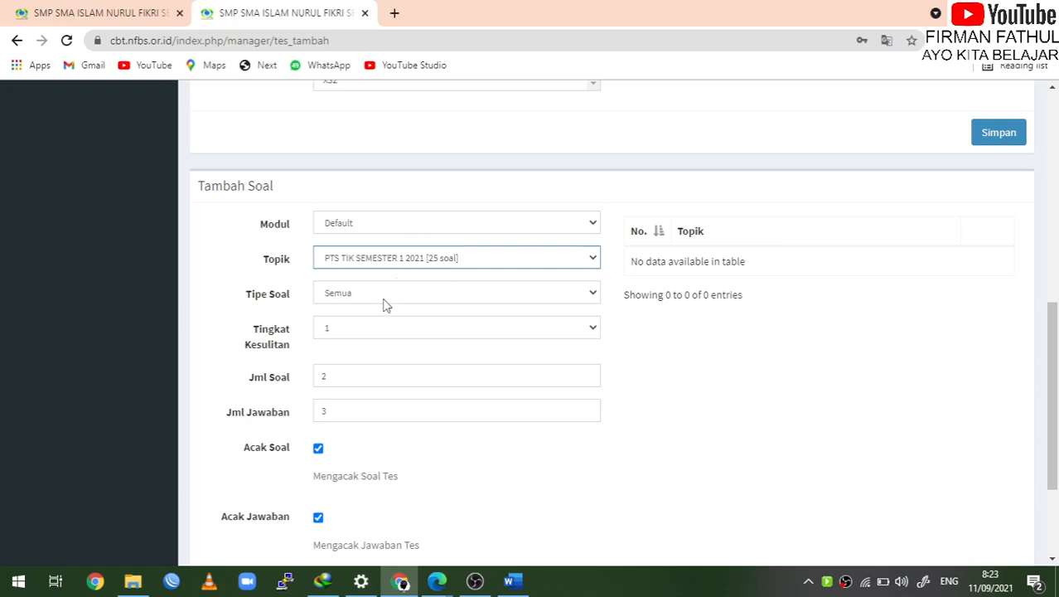
pyautogui.click(393, 294)
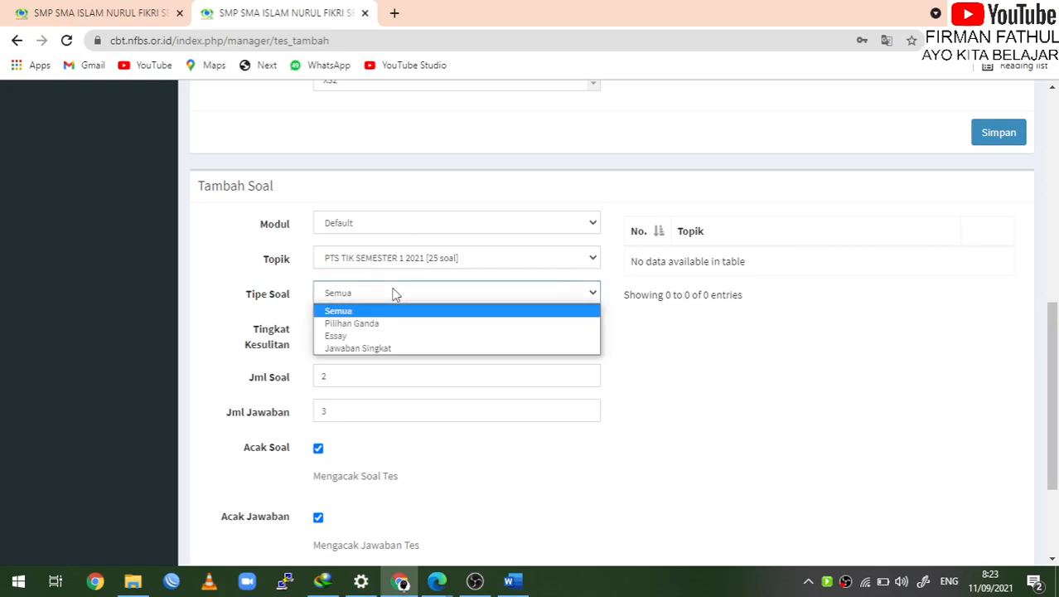
pyautogui.click(387, 324)
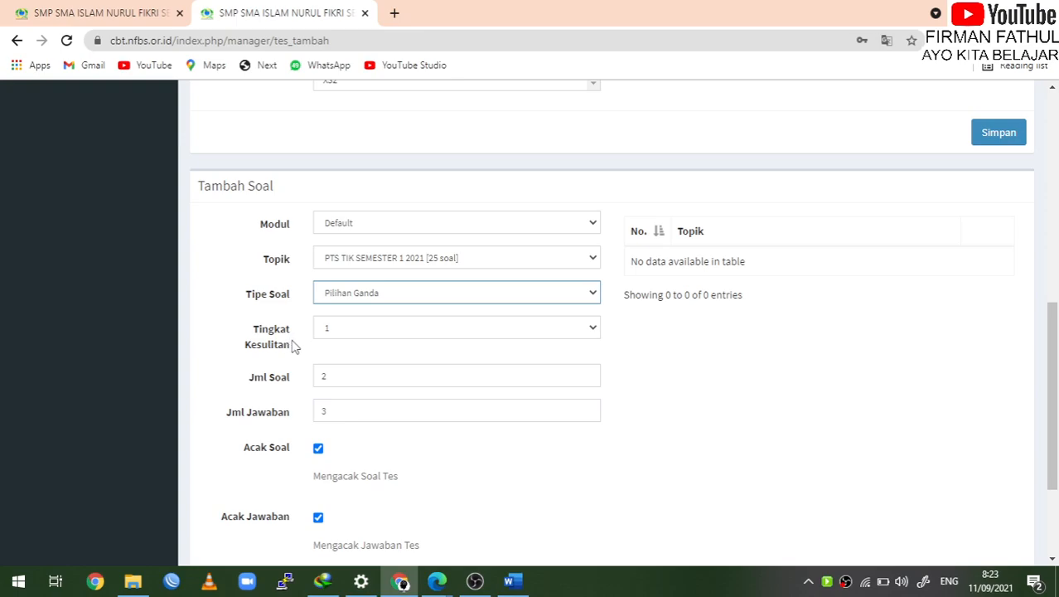
pyautogui.scroll(-1, 791, 384)
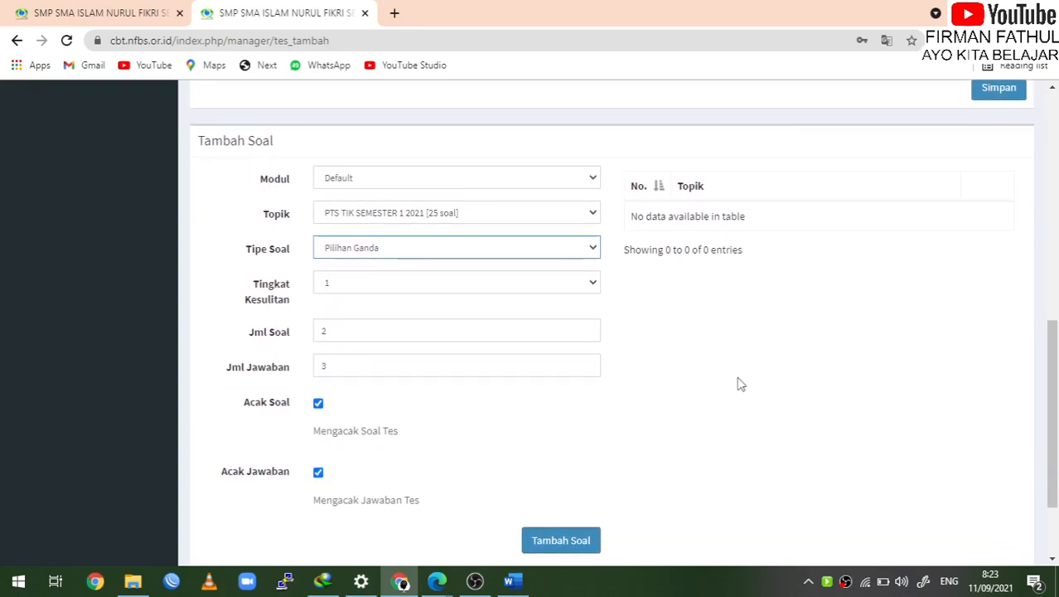
# Enter 25 in Jml Soal and 5 in Jml Jawaban
pyautogui.click(572, 331)
pyautogui.write('2')
pyautogui.press('BackSpace')
pyautogui.write('25')
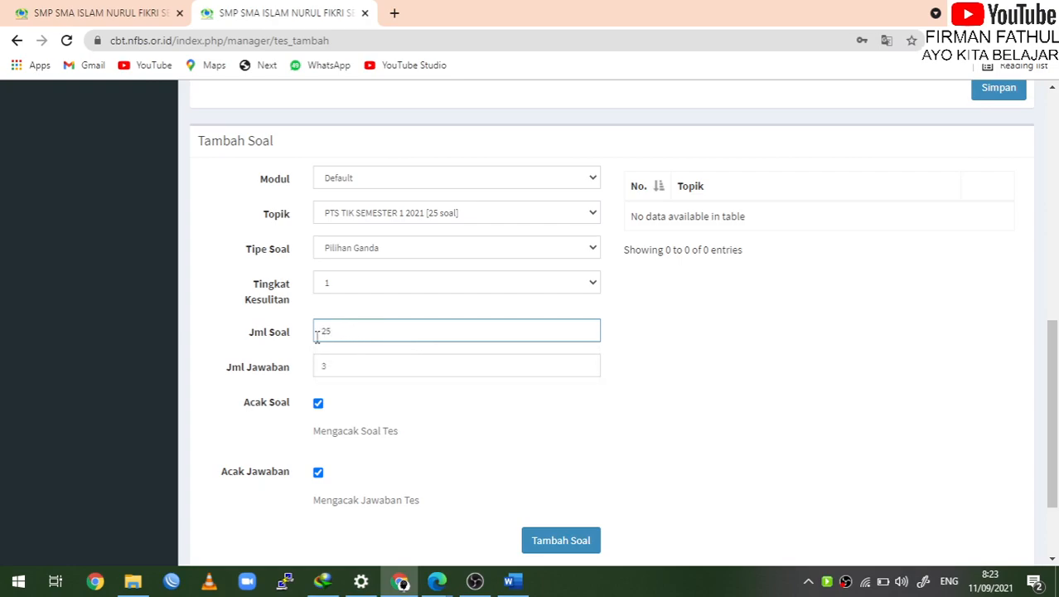
pyautogui.click(349, 365)
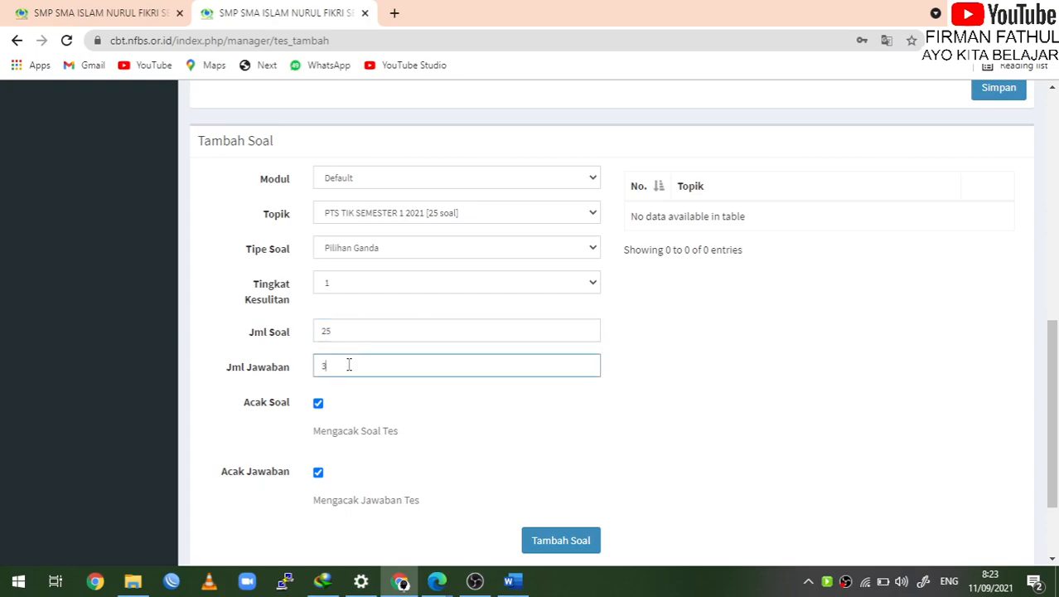
# Leave both Acak Soal and Acak Jawaban checked after toggling them
pyautogui.click(319, 403)
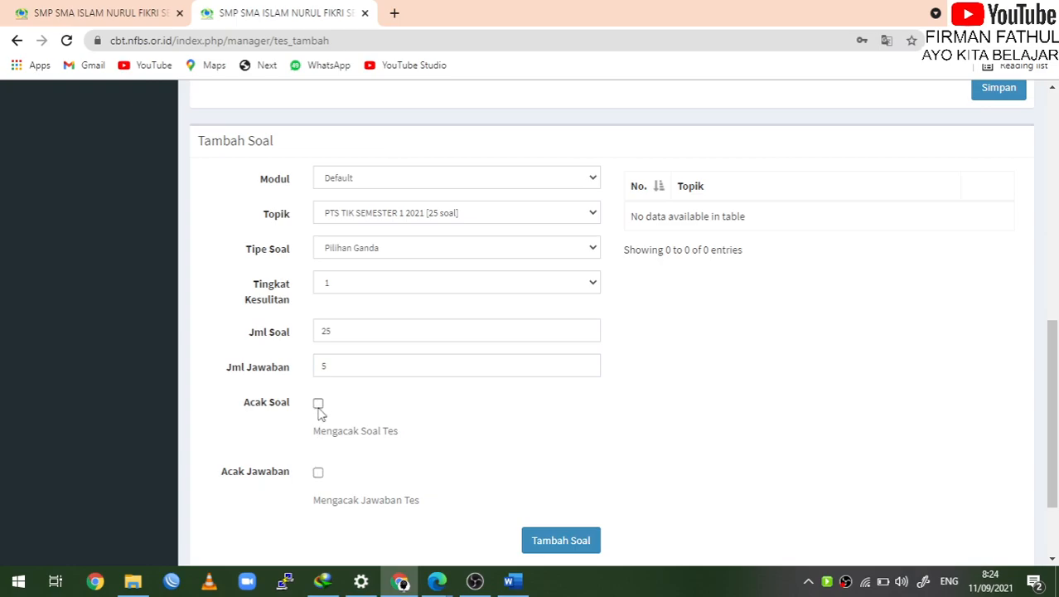
pyautogui.click(318, 473)
pyautogui.click(319, 404)
pyautogui.click(318, 472)
pyautogui.scroll(-2, 474, 450)
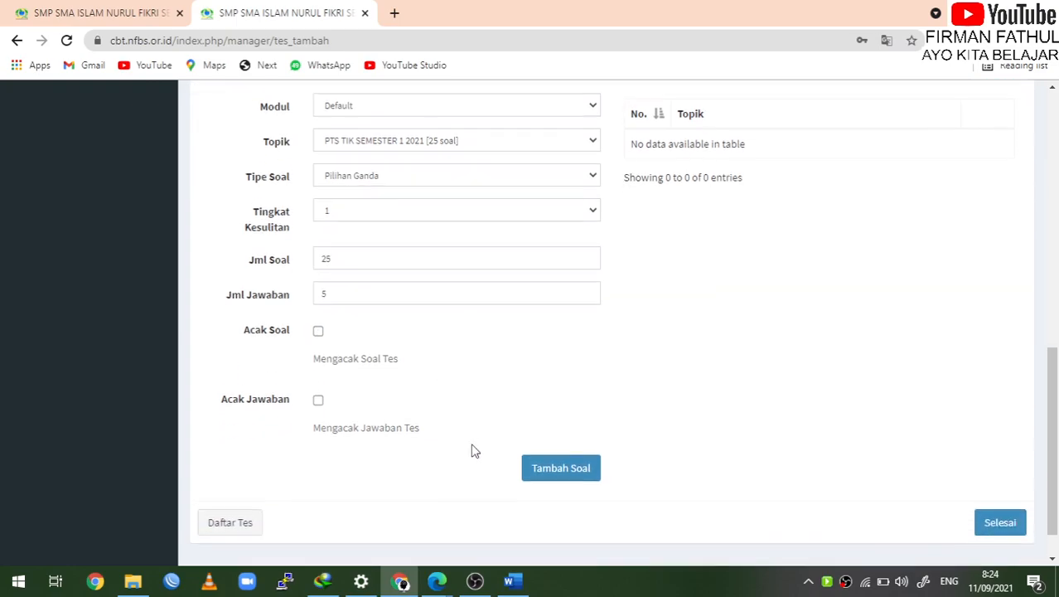
pyautogui.click(319, 379)
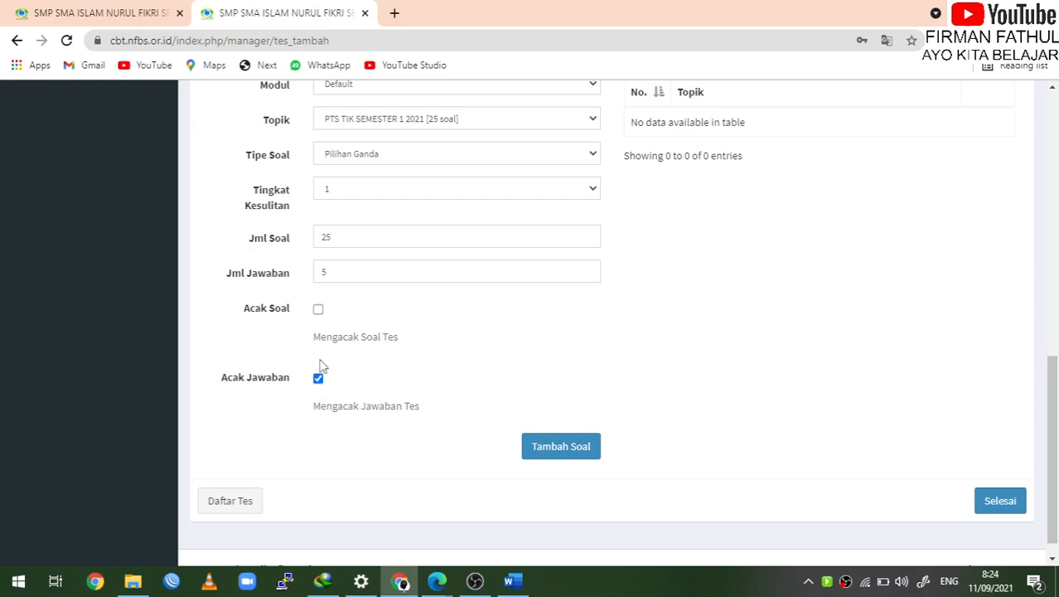
pyautogui.click(318, 309)
# Keep Acak Soal checked for the question batch
pyautogui.click(318, 311)
pyautogui.click(317, 312)
pyautogui.scroll(3, 513, 336)
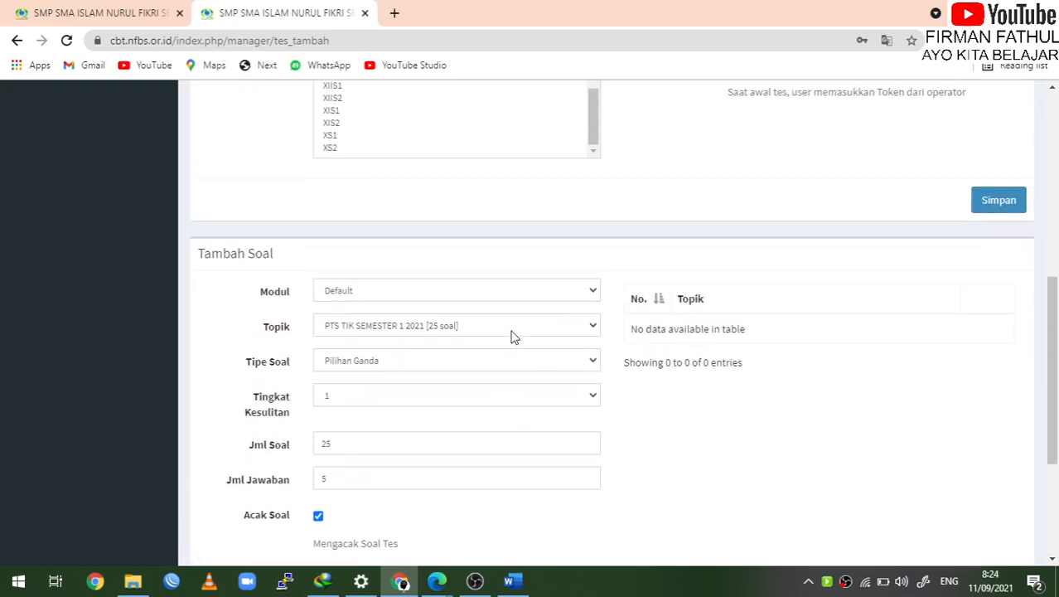
pyautogui.scroll(-3, 513, 336)
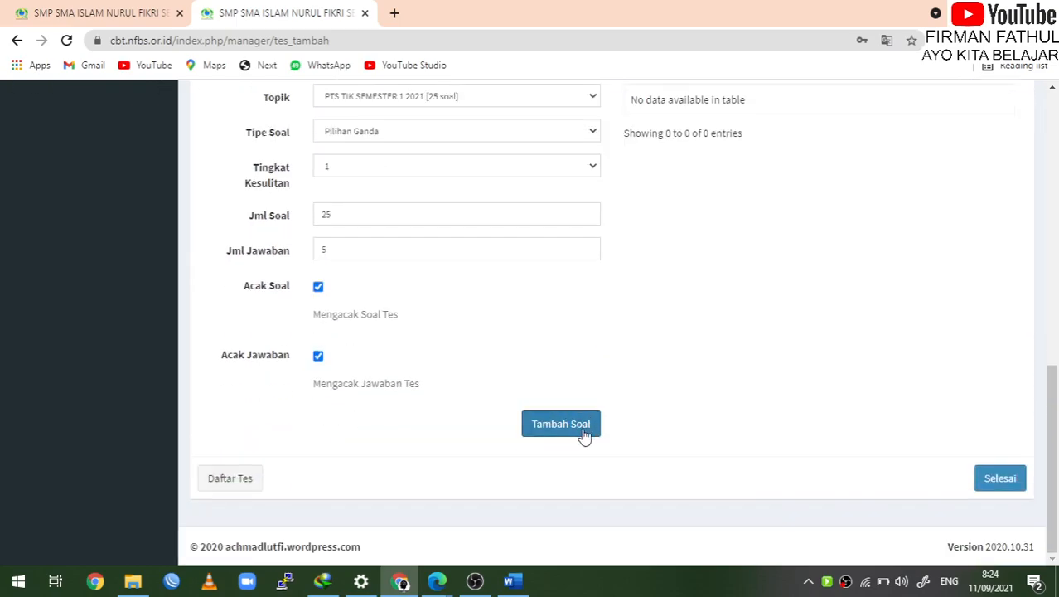
pyautogui.scroll(1, 558, 359)
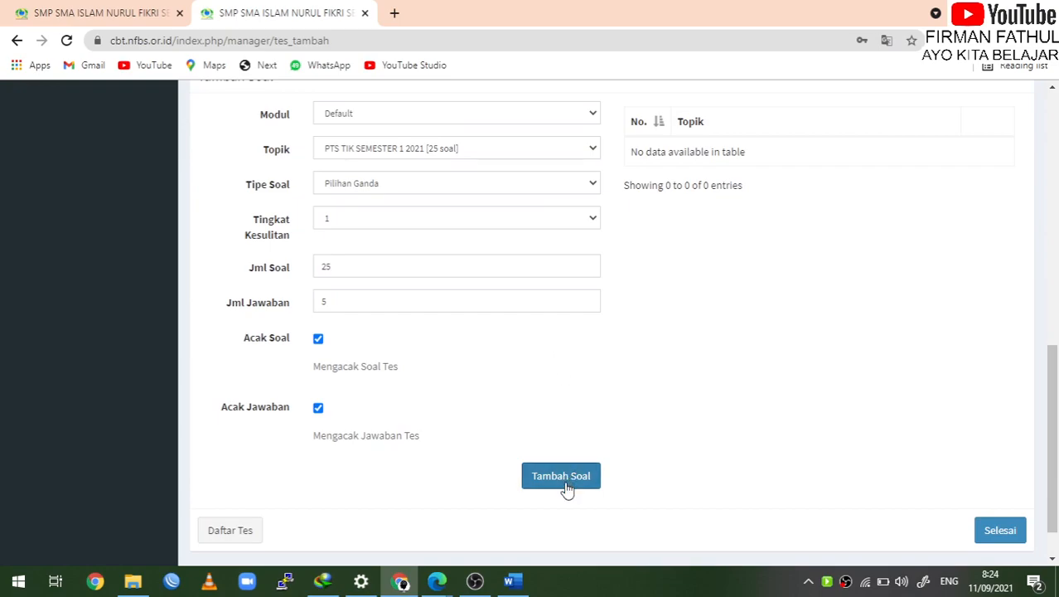
# Add the 25-question PTS TIK SEMESTER 1 2021 batch and dismiss the Berhasil notice
pyautogui.click(565, 481)
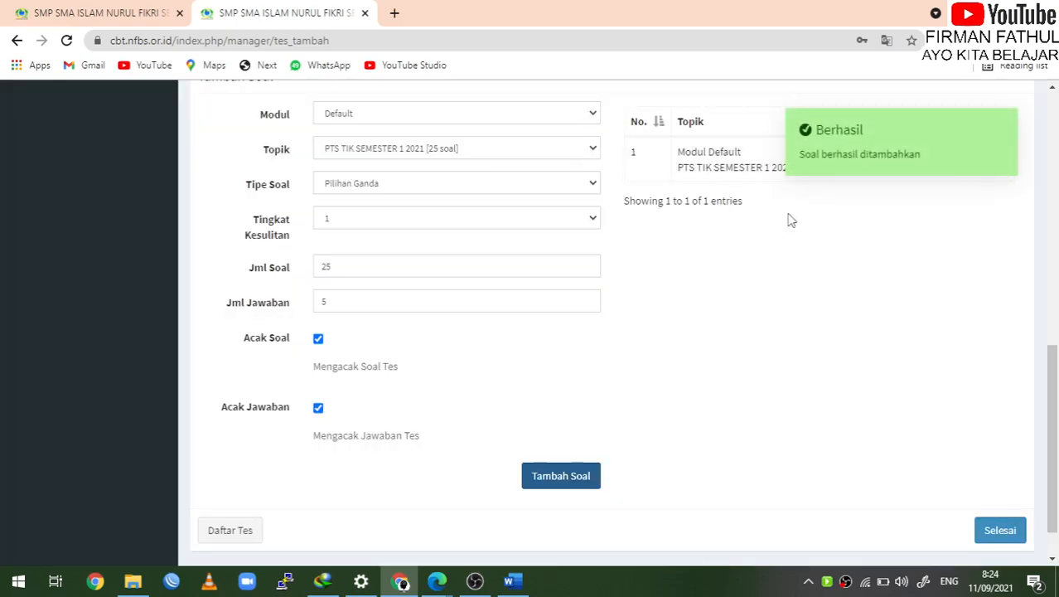
pyautogui.click(998, 126)
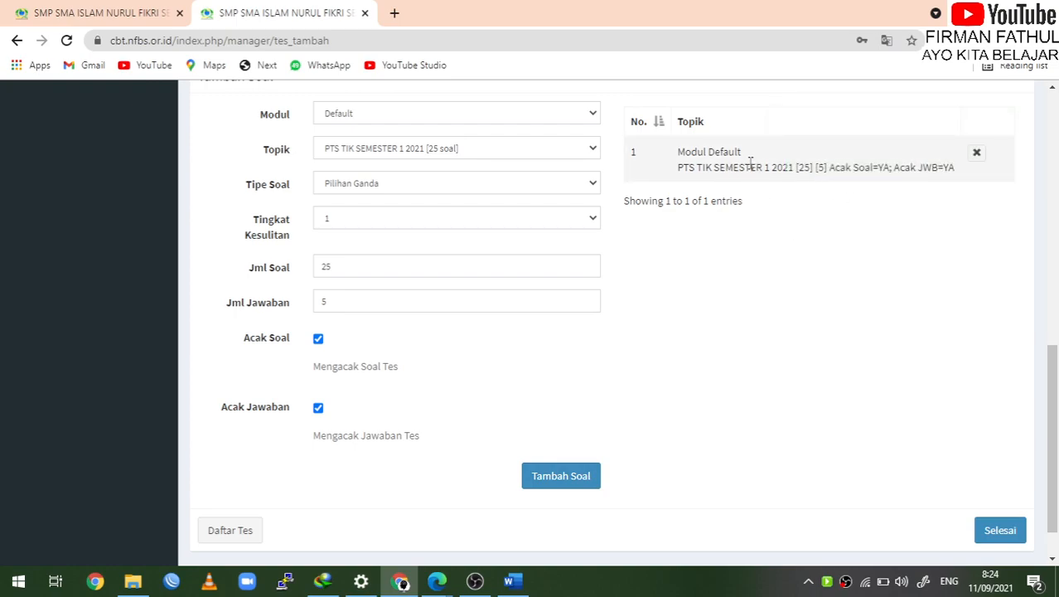
pyautogui.scroll(7, 742, 170)
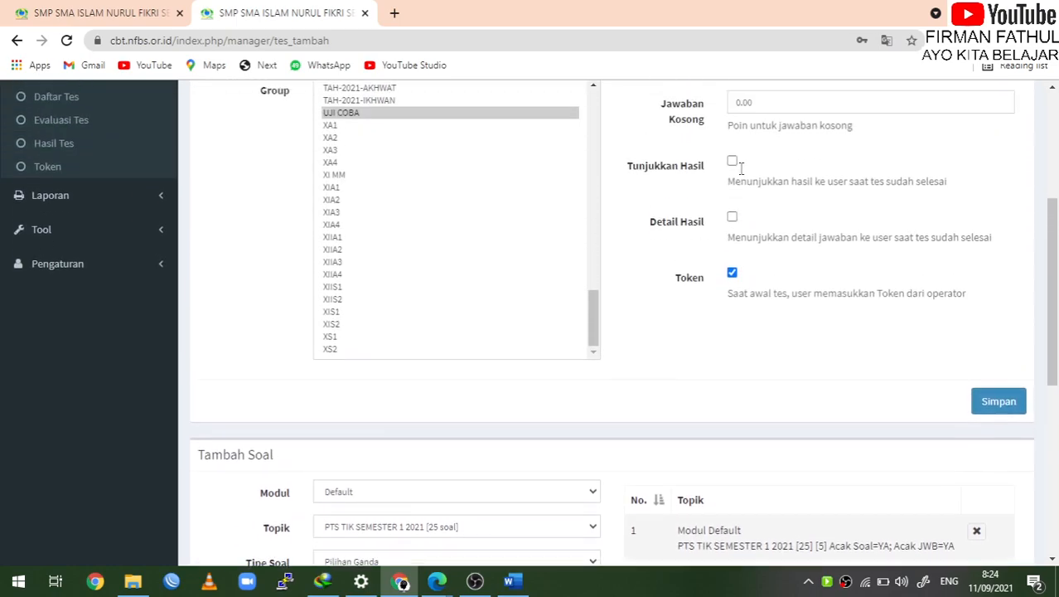
pyautogui.scroll(-8, 515, 257)
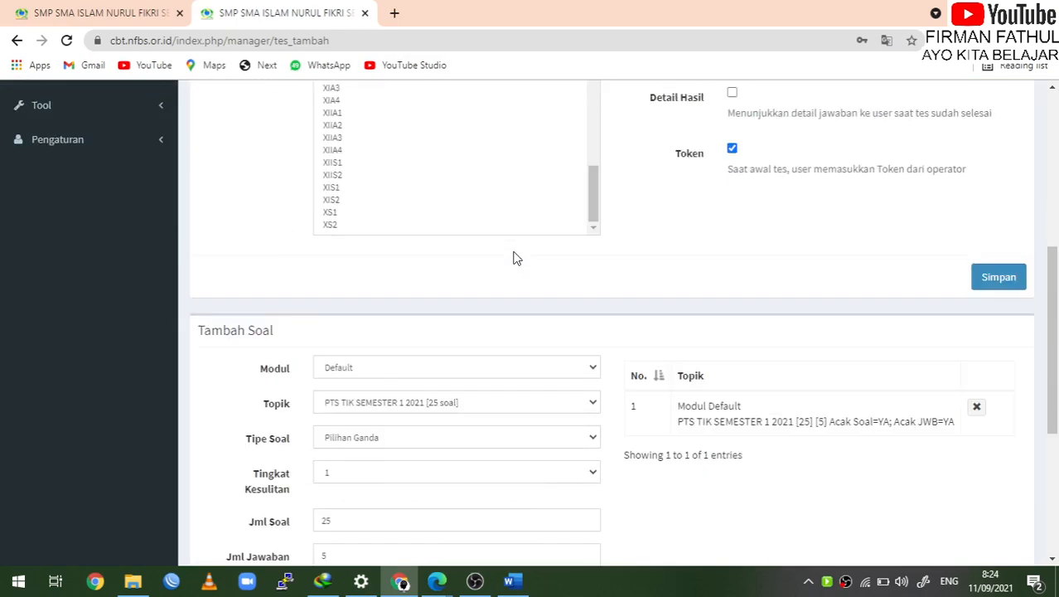
pyautogui.scroll(1, 532, 222)
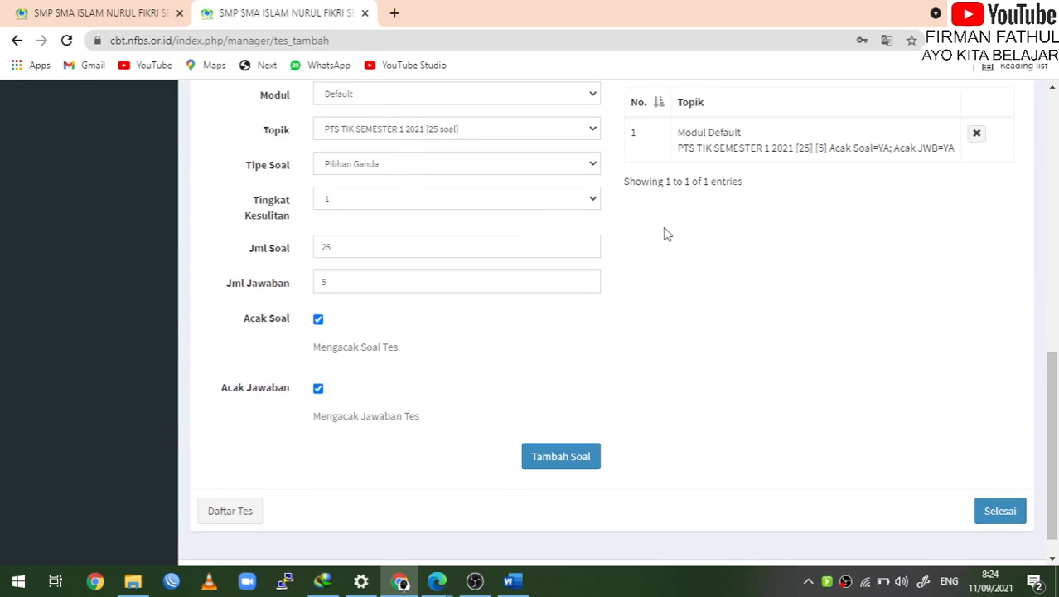
pyautogui.scroll(10, 764, 171)
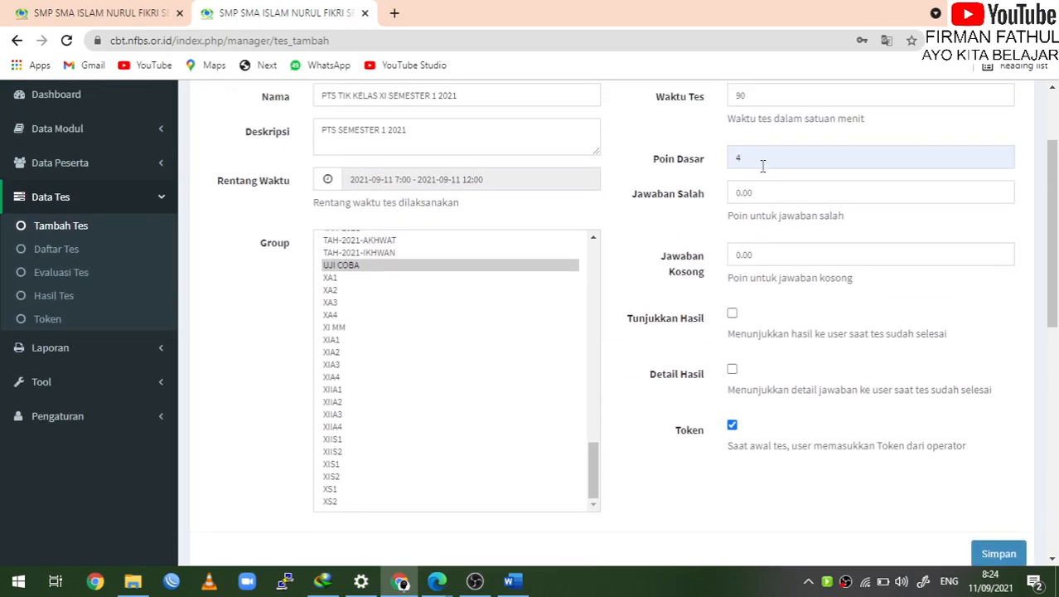
pyautogui.scroll(-10, 557, 242)
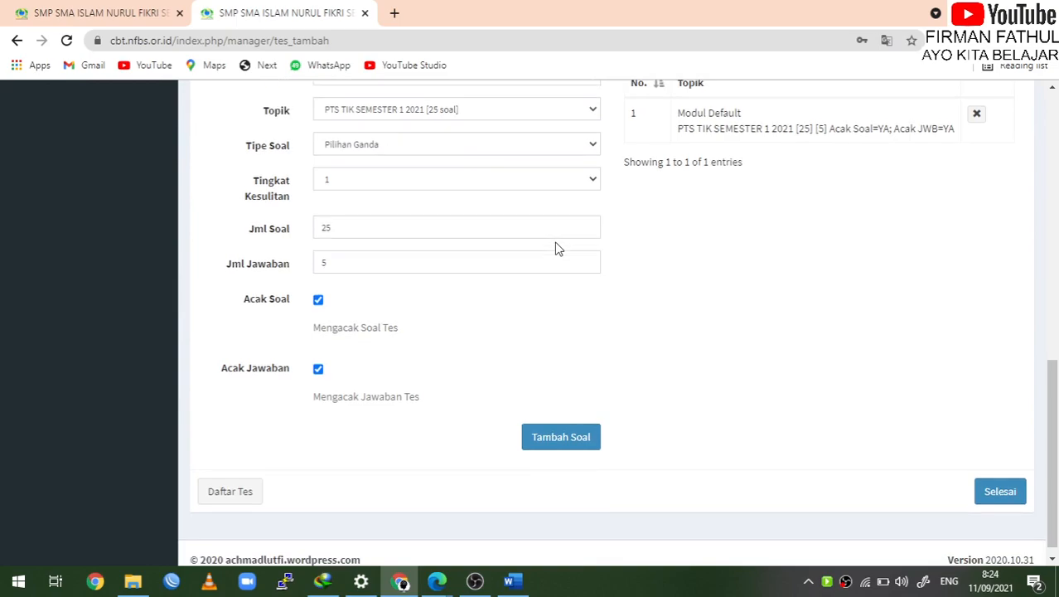
# Finish the test with Selesai, view the Token page, then return to the student's Edge window
pyautogui.click(1009, 495)
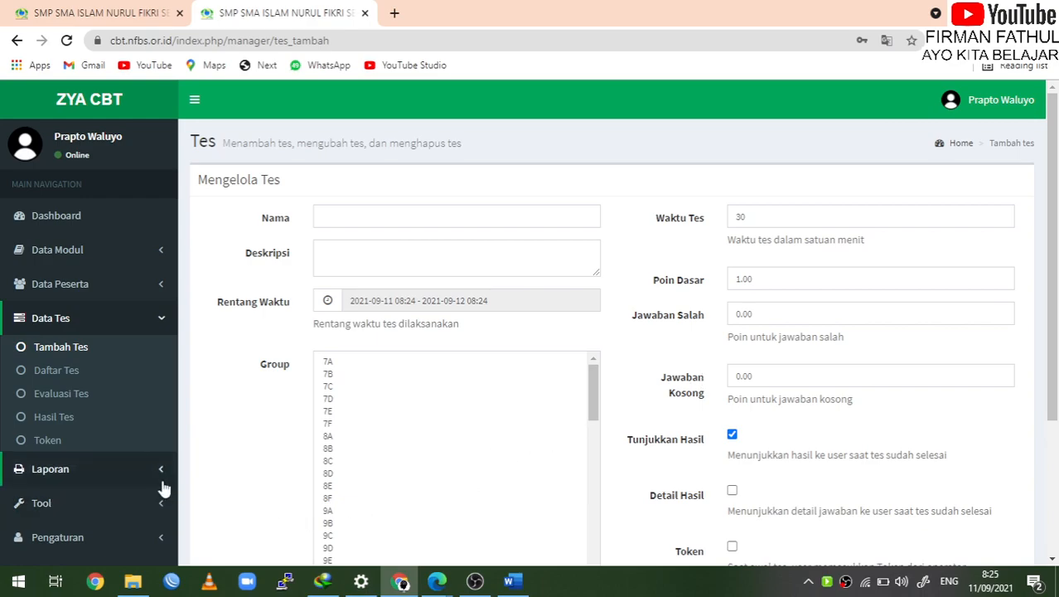
pyautogui.click(70, 444)
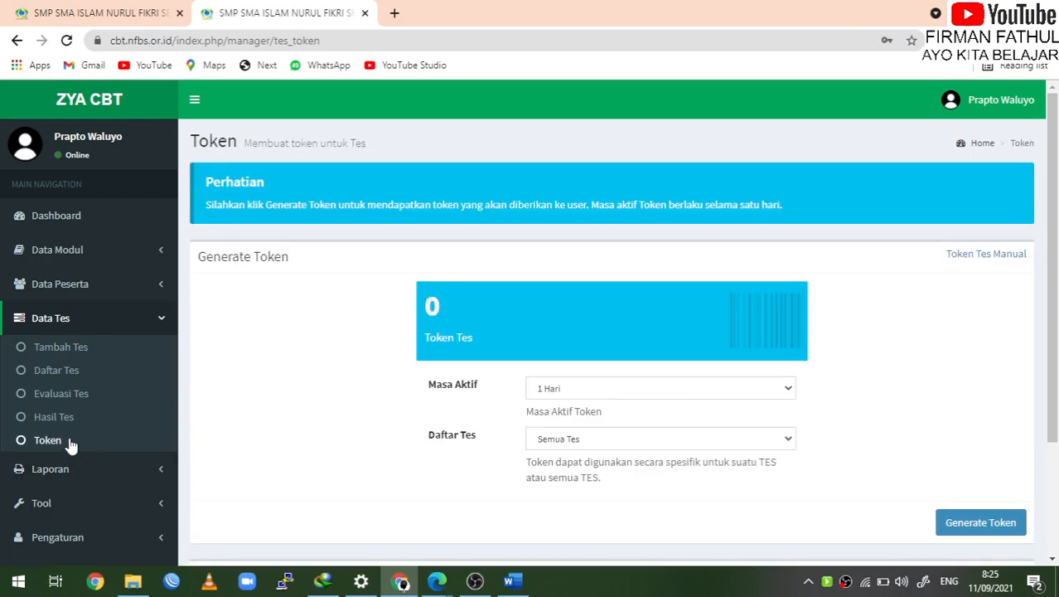
pyautogui.scroll(-2, 402, 409)
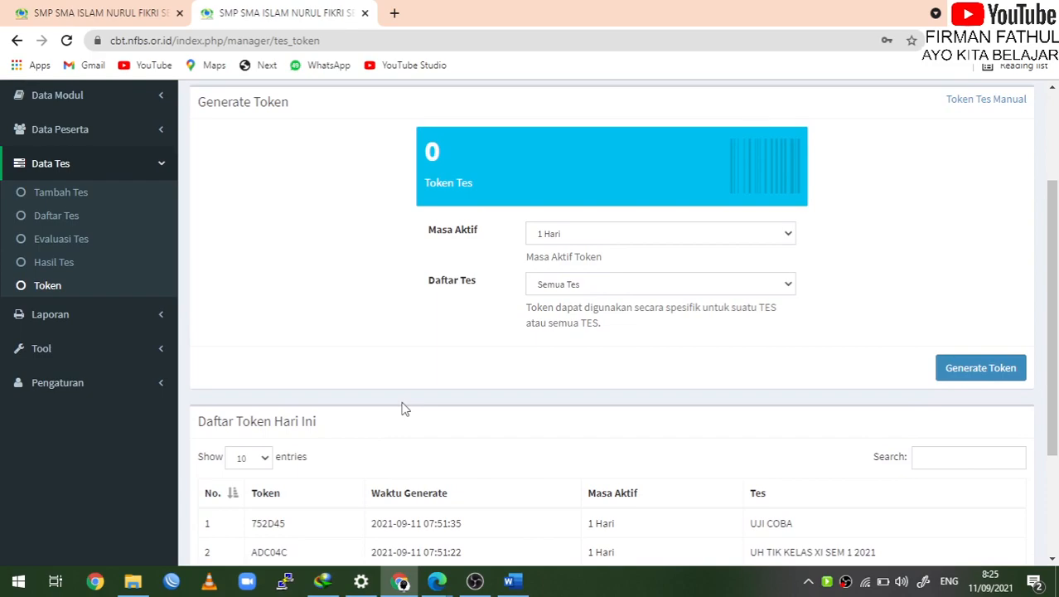
pyautogui.click(437, 582)
# Log the student out of the UJI COBA exam
pyautogui.click(540, 522)
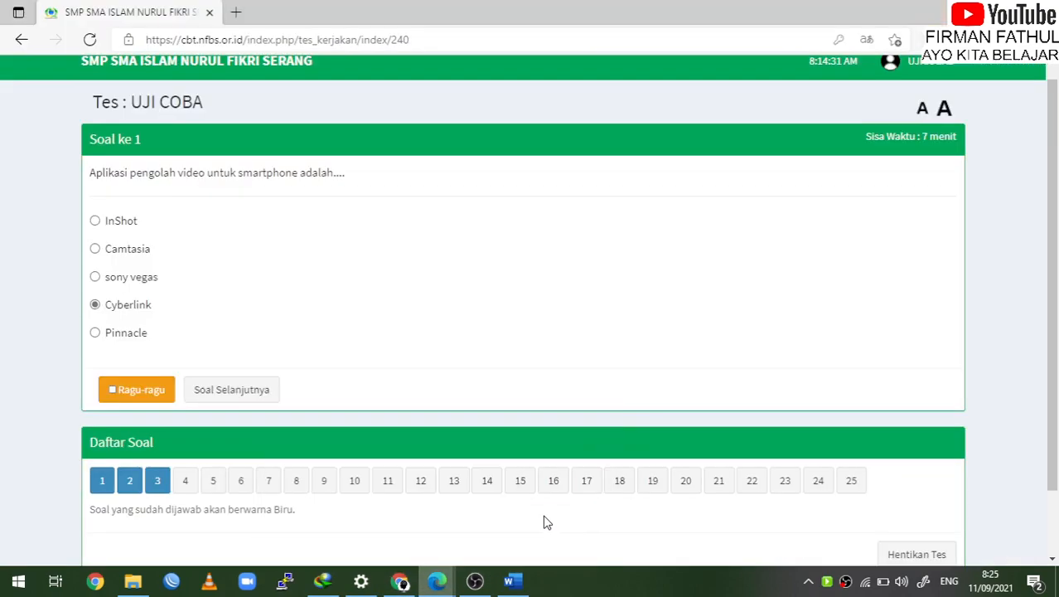
pyautogui.scroll(1, 974, 129)
pyautogui.scroll(-1, 970, 123)
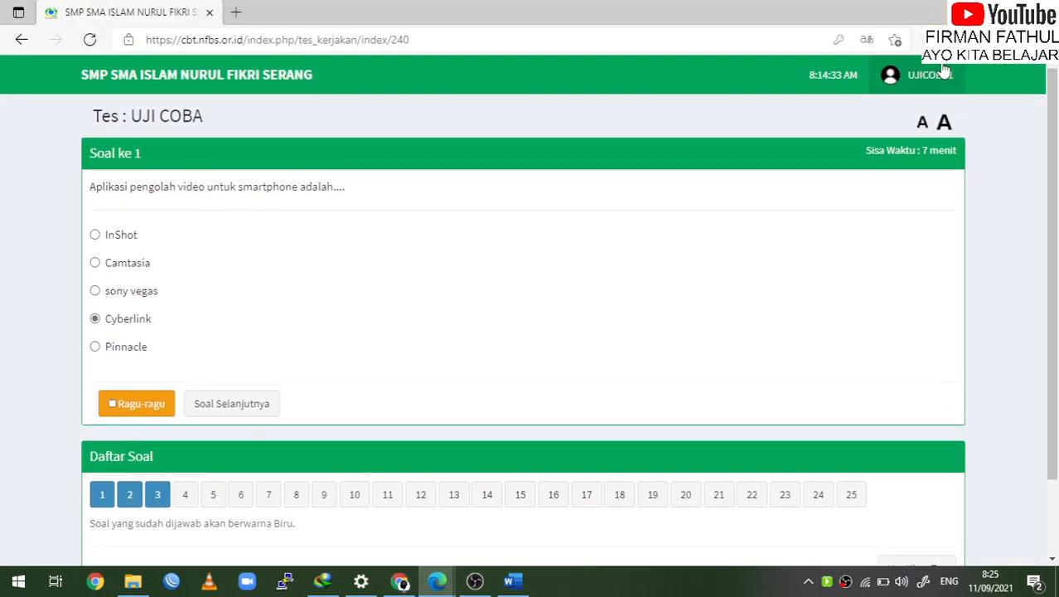
pyautogui.click(943, 97)
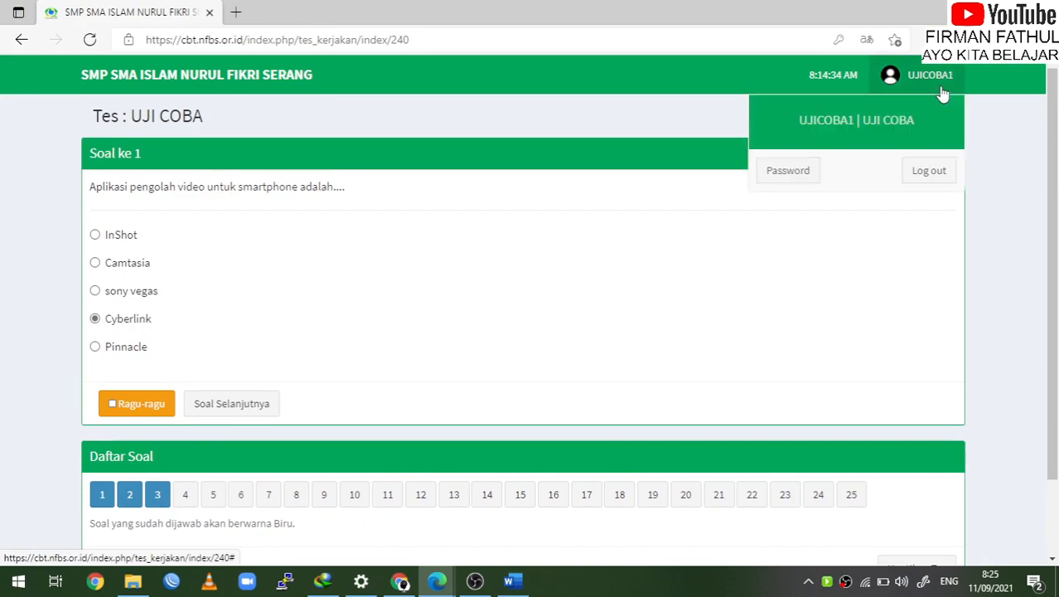
pyautogui.click(929, 172)
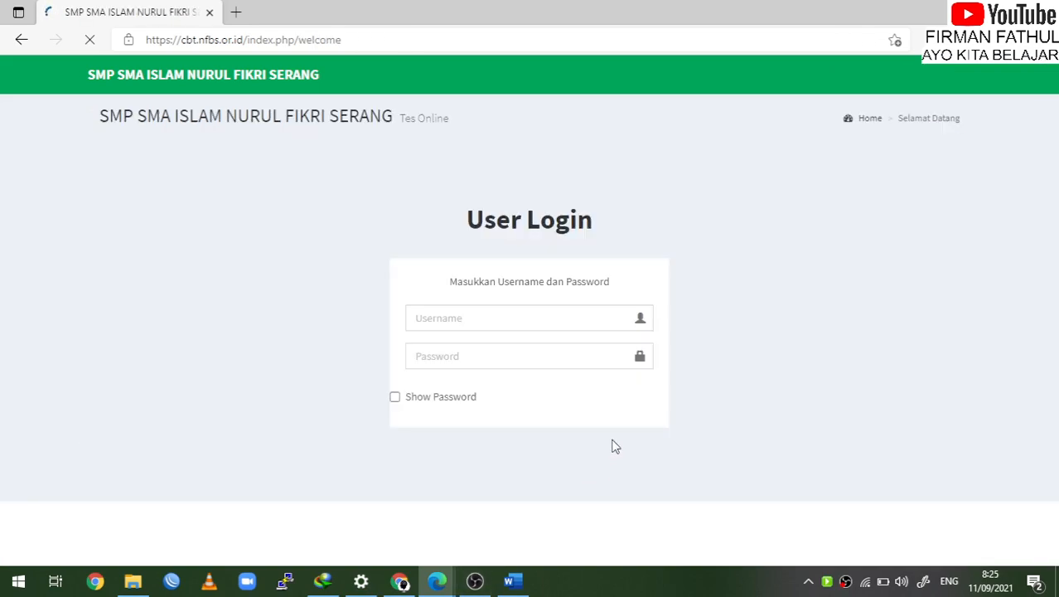
# Sign back in with the student's username and password
pyautogui.click(560, 323)
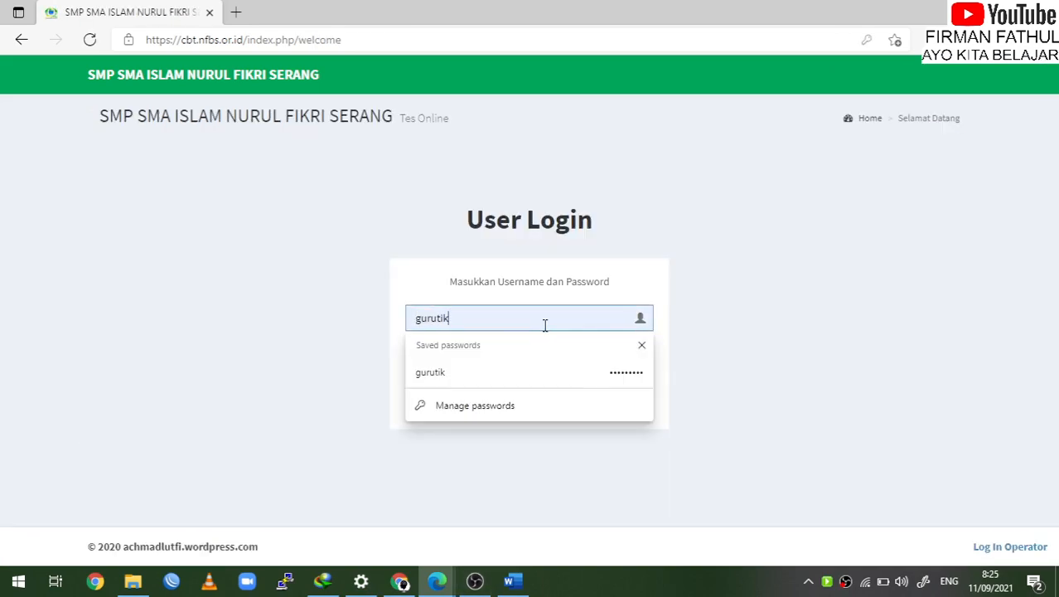
pyautogui.hotkey('ctrl', 'a')
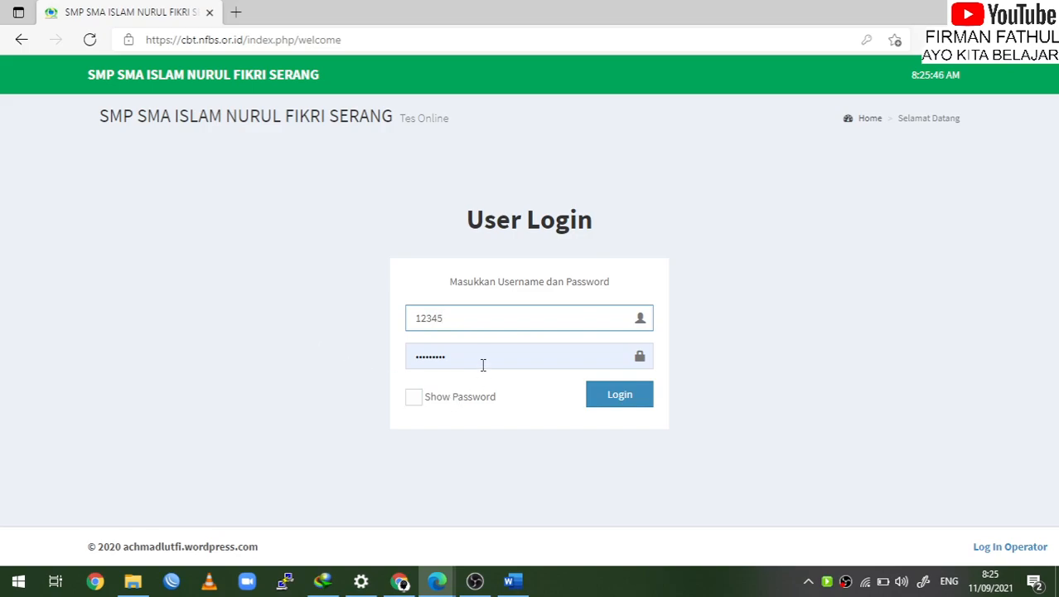
pyautogui.hotkey('ctrl', 'a')
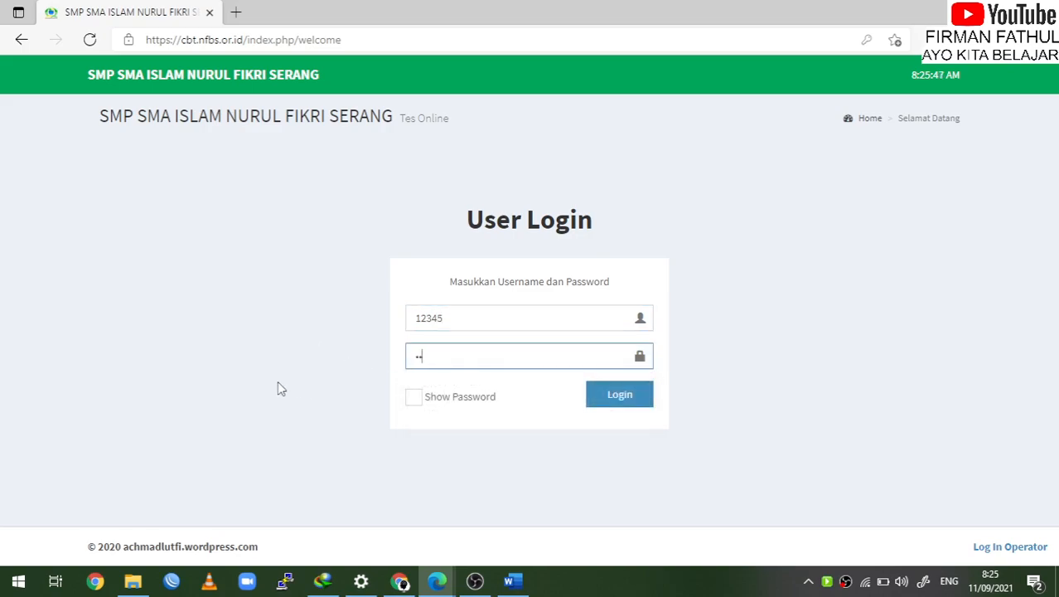
pyautogui.click(627, 395)
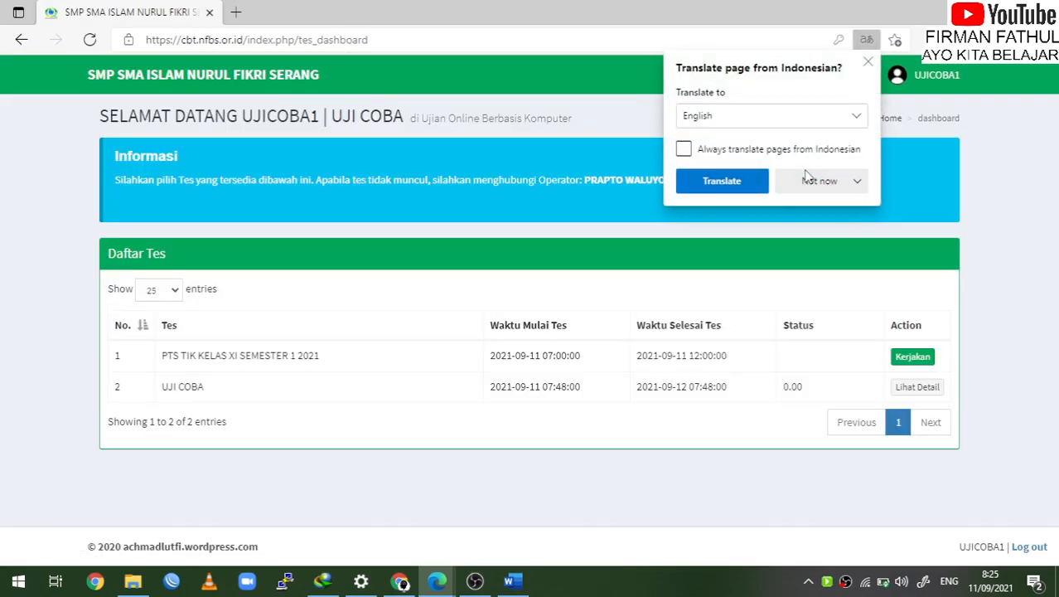
# Dismiss the page translation offer and the battery saver notification
pyautogui.click(815, 184)
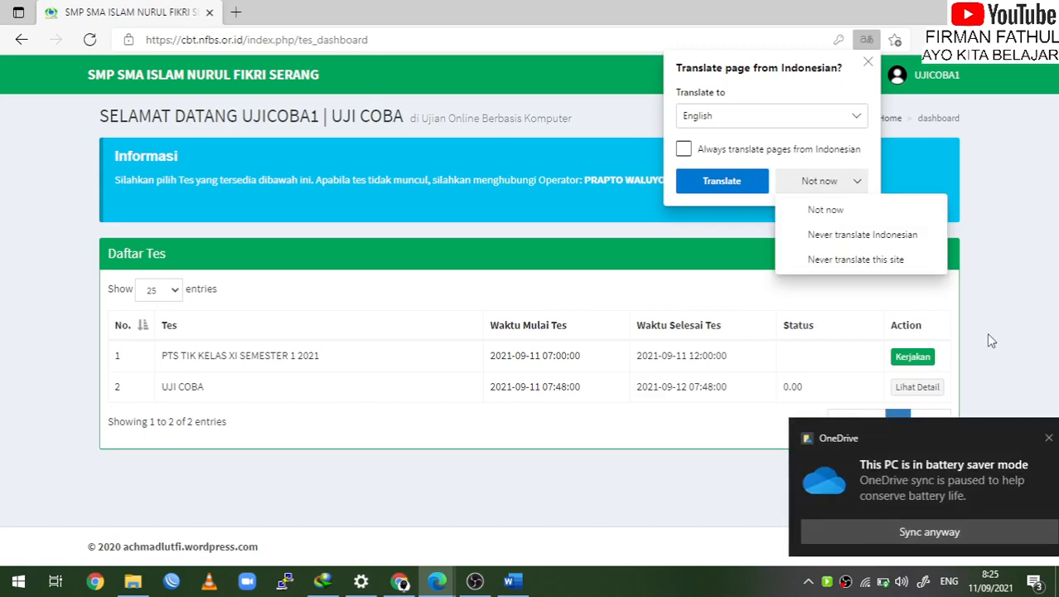
pyautogui.click(986, 332)
pyautogui.click(1026, 440)
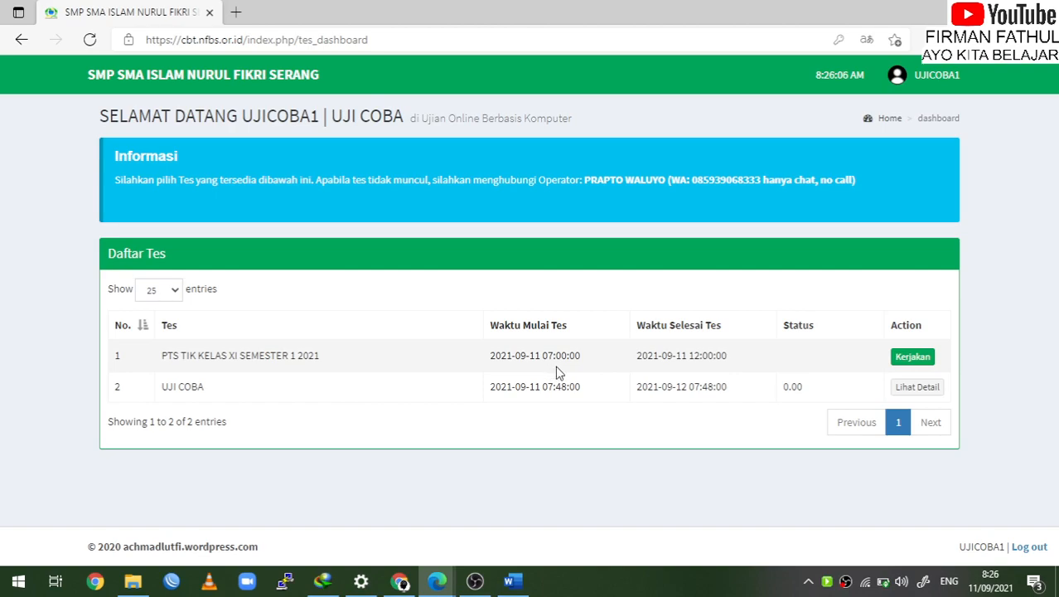
# Start PTS TIK KELAS XI SEMESTER 1 2021, accept the pledge, then switch to the admin window
pyautogui.click(914, 358)
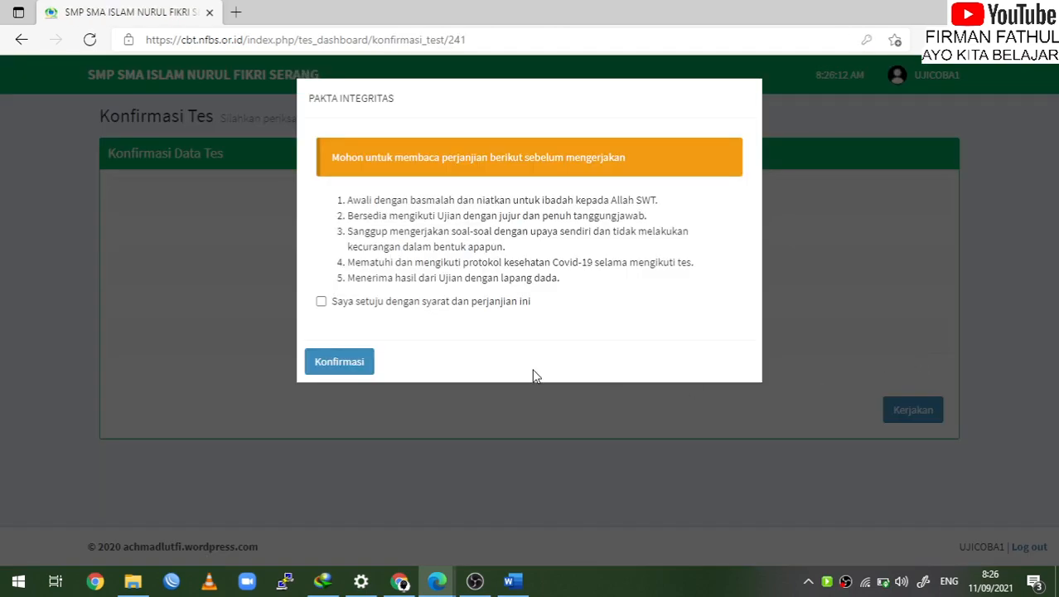
pyautogui.click(322, 301)
pyautogui.click(342, 362)
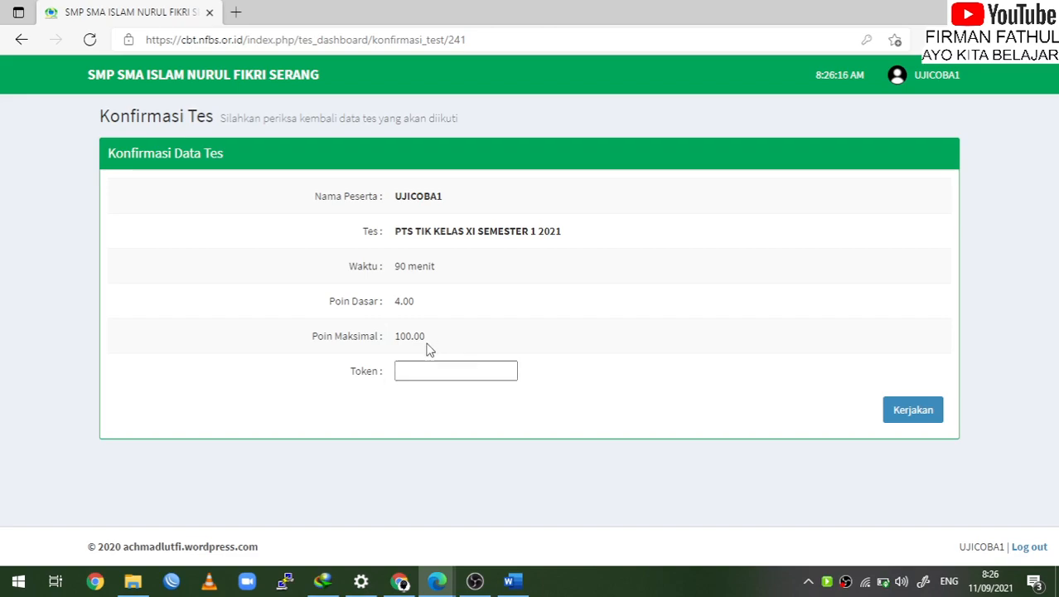
pyautogui.click(409, 366)
pyautogui.click(400, 580)
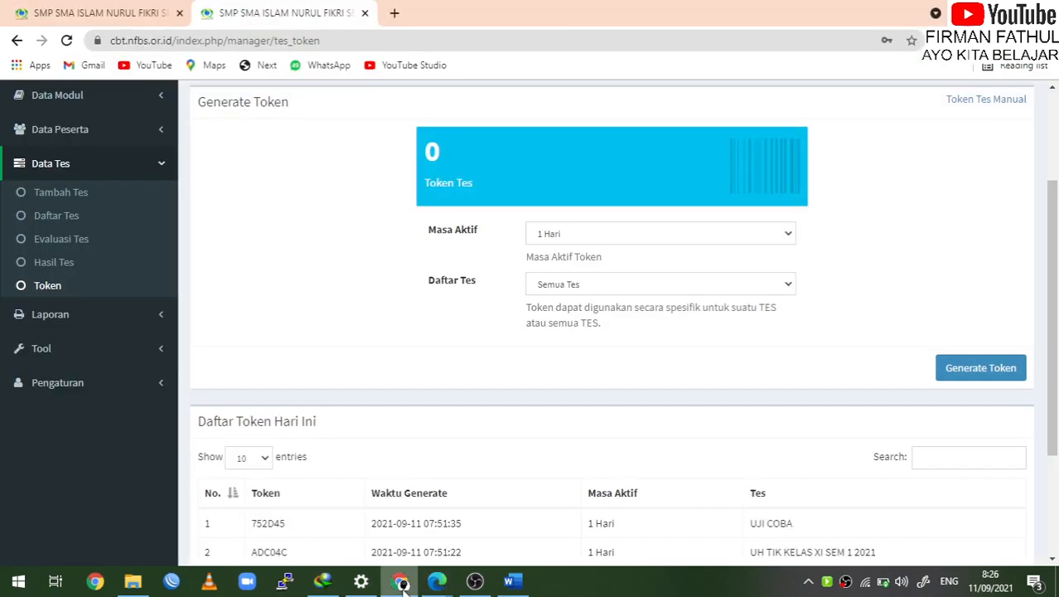
pyautogui.scroll(-2, 462, 437)
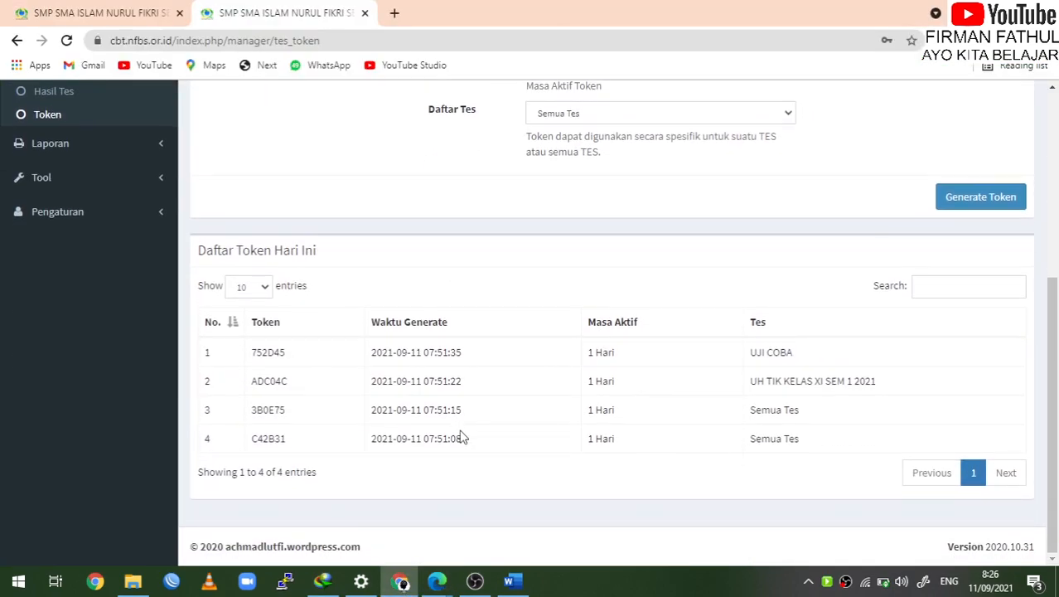
# Generate a 4 Jam token limited to the PTS TIK KELAS XI SEMESTER 1 2021 test
pyautogui.scroll(2, 463, 437)
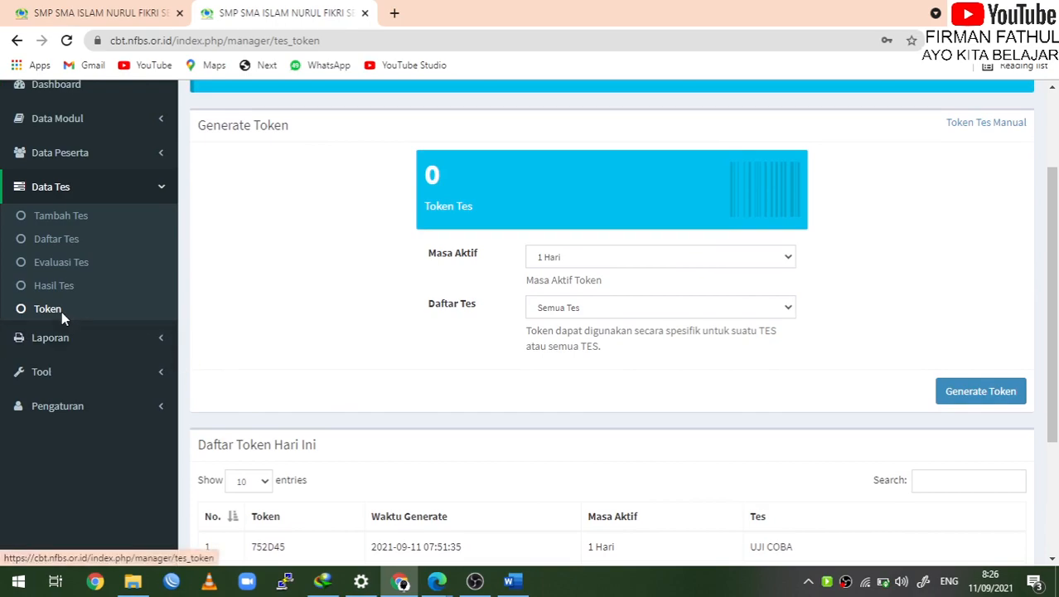
pyautogui.click(61, 311)
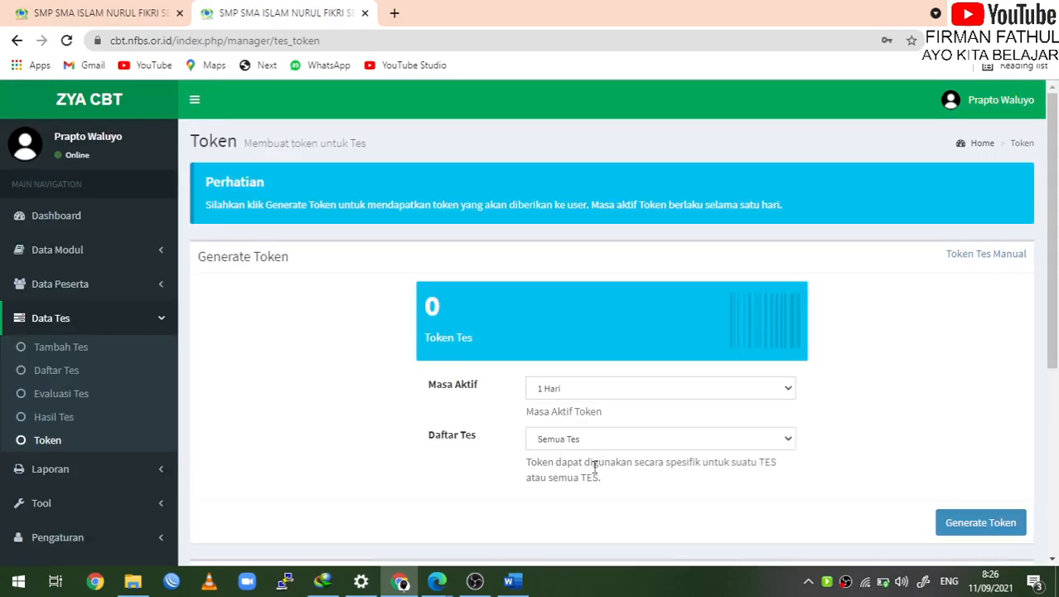
pyautogui.scroll(-1, 593, 464)
pyautogui.click(619, 301)
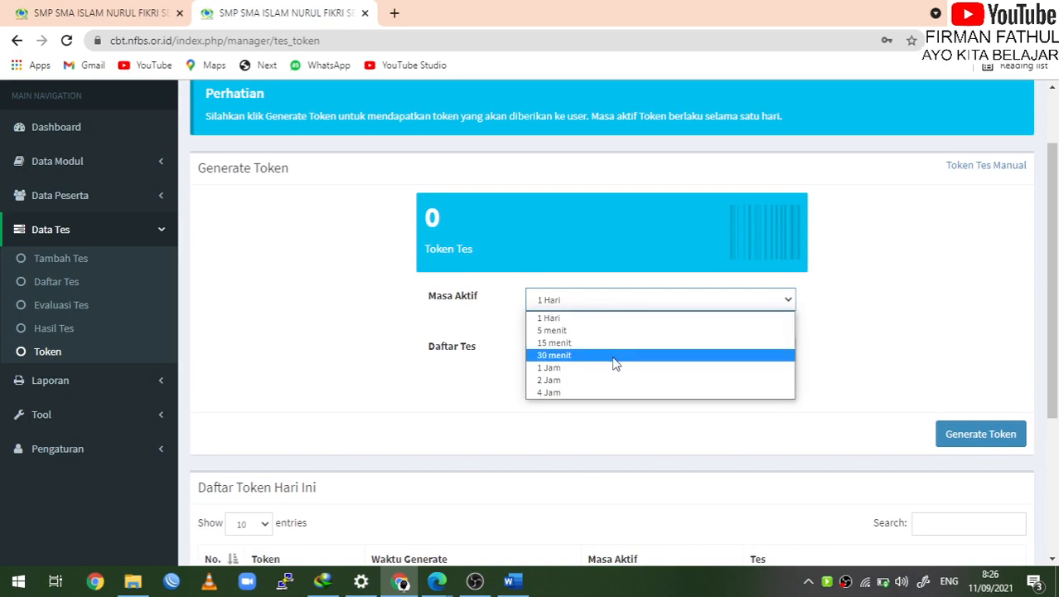
pyautogui.click(598, 391)
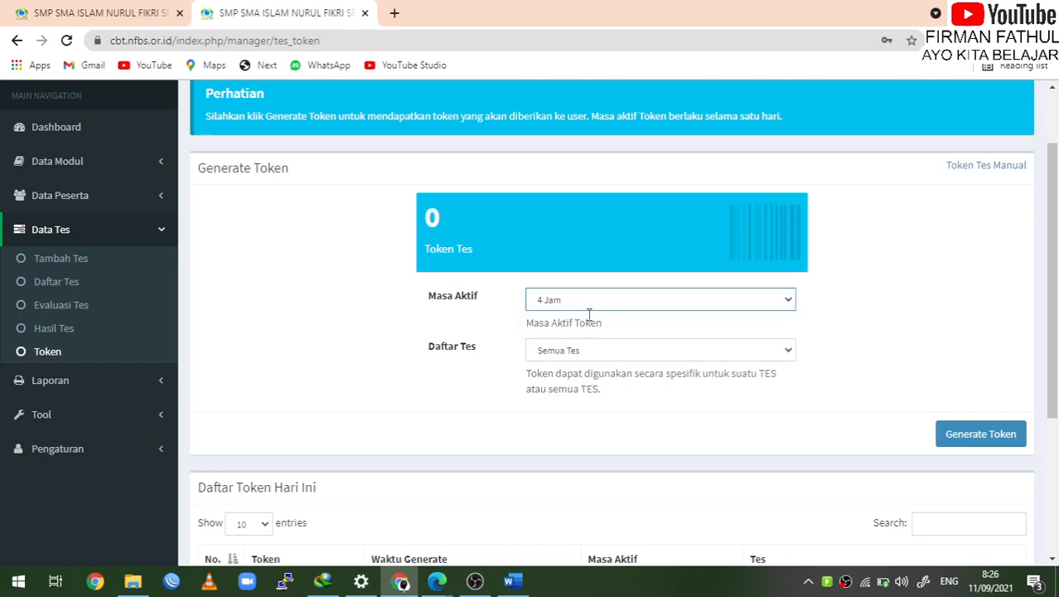
pyautogui.click(614, 351)
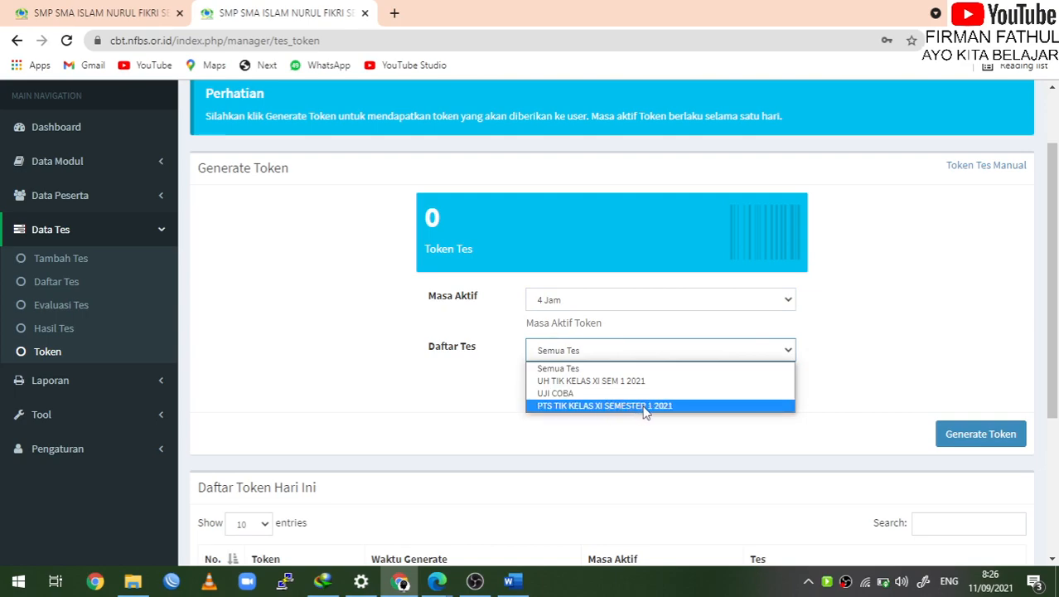
pyautogui.click(645, 410)
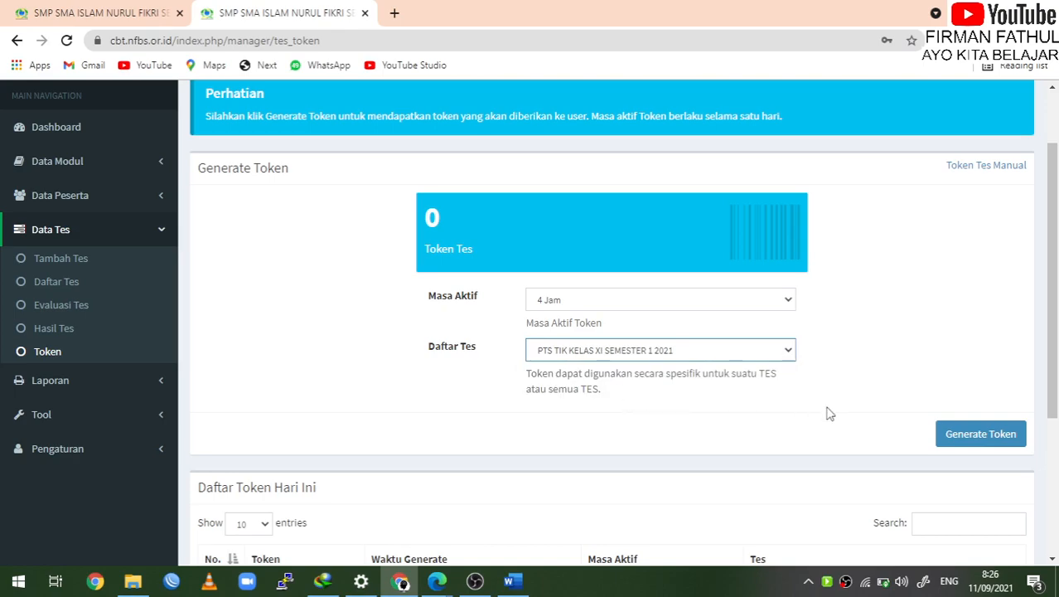
pyautogui.scroll(-1, 828, 412)
pyautogui.click(994, 342)
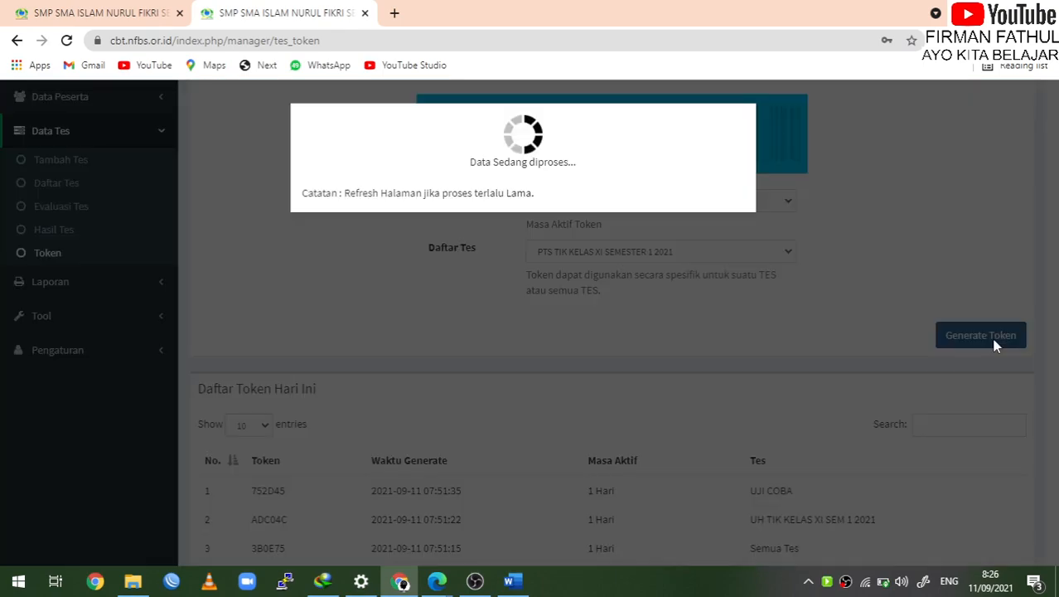
# Select the new 240-minute token code in row 1 of today's token list
pyautogui.scroll(-1, 757, 428)
pyautogui.scroll(-2, 757, 429)
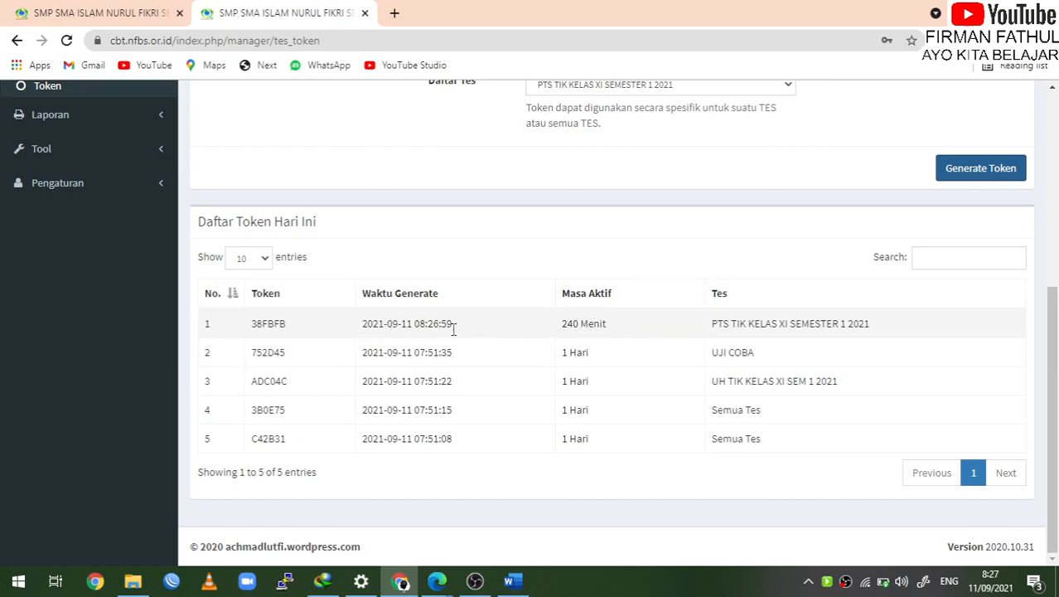
pyautogui.scroll(1, 608, 282)
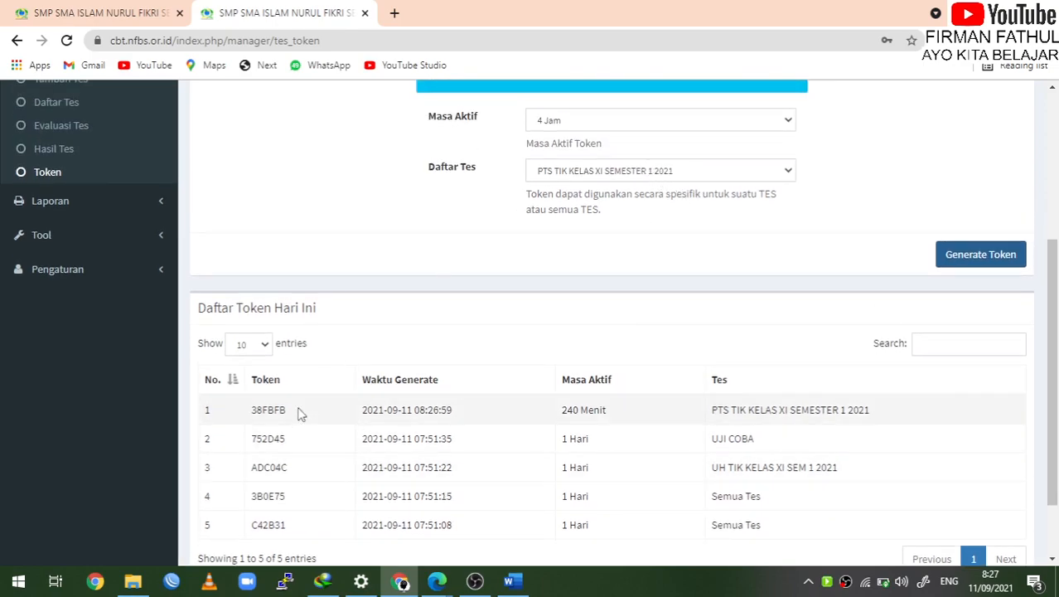
pyautogui.moveTo(247, 419); pyautogui.dragTo(292, 417)
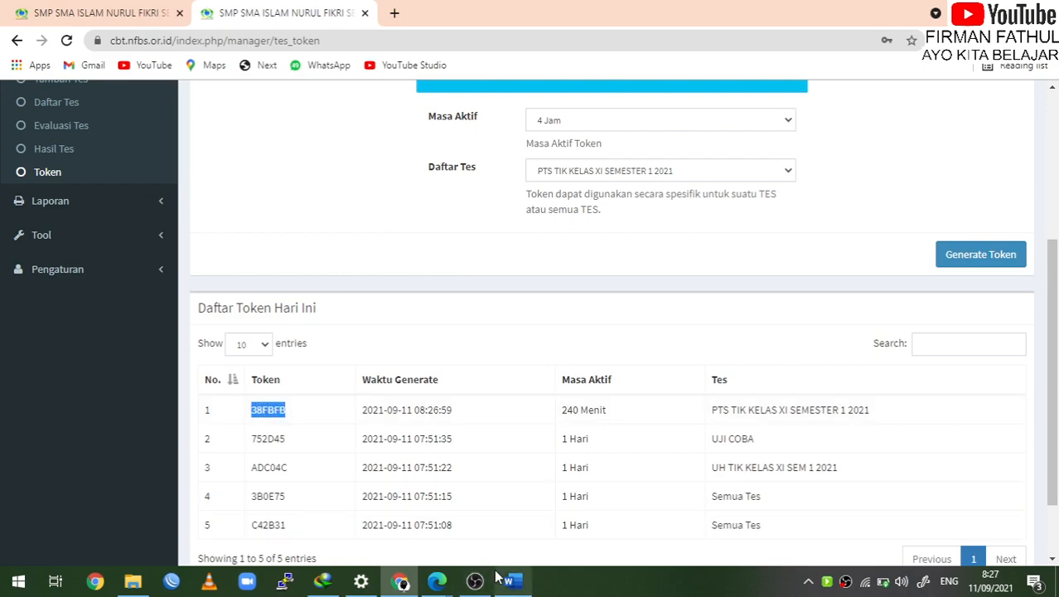
pyautogui.moveTo(516, 584)
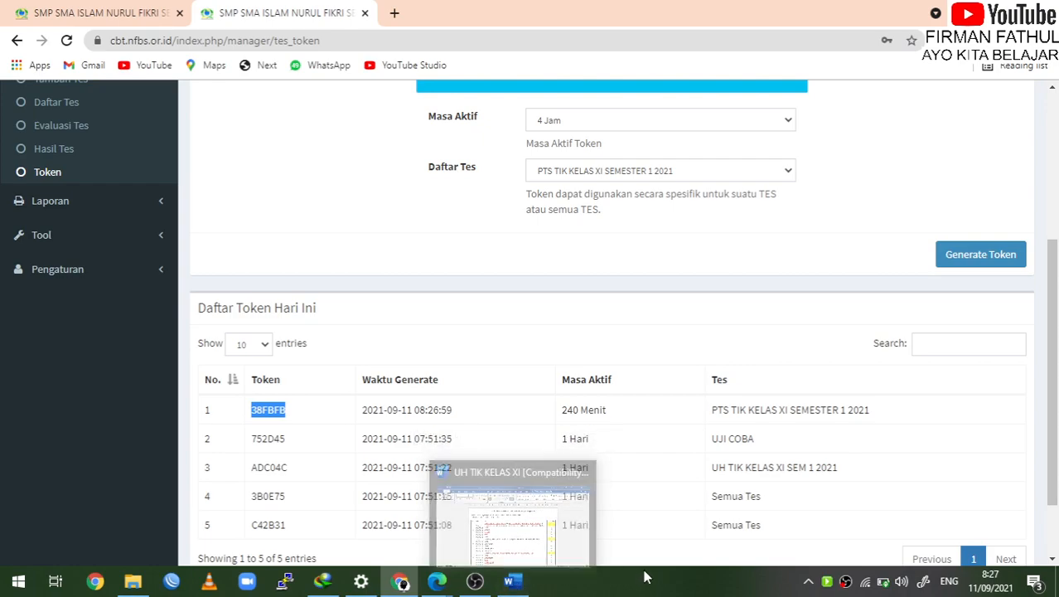
# Return to the student's confirmation page, submit the token and begin the test
pyautogui.click(437, 581)
pyautogui.click(509, 525)
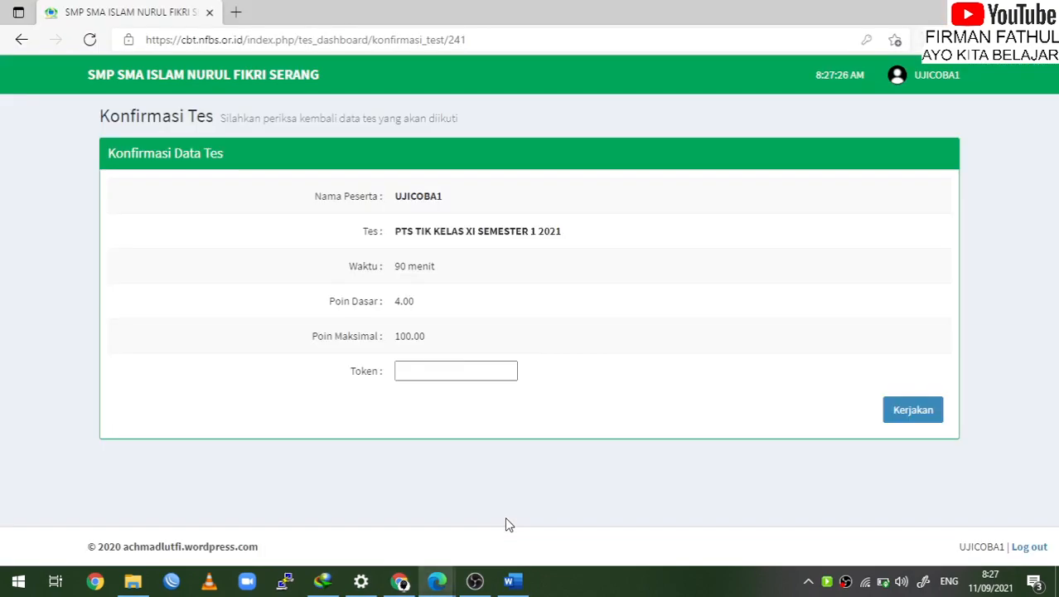
pyautogui.click(464, 373)
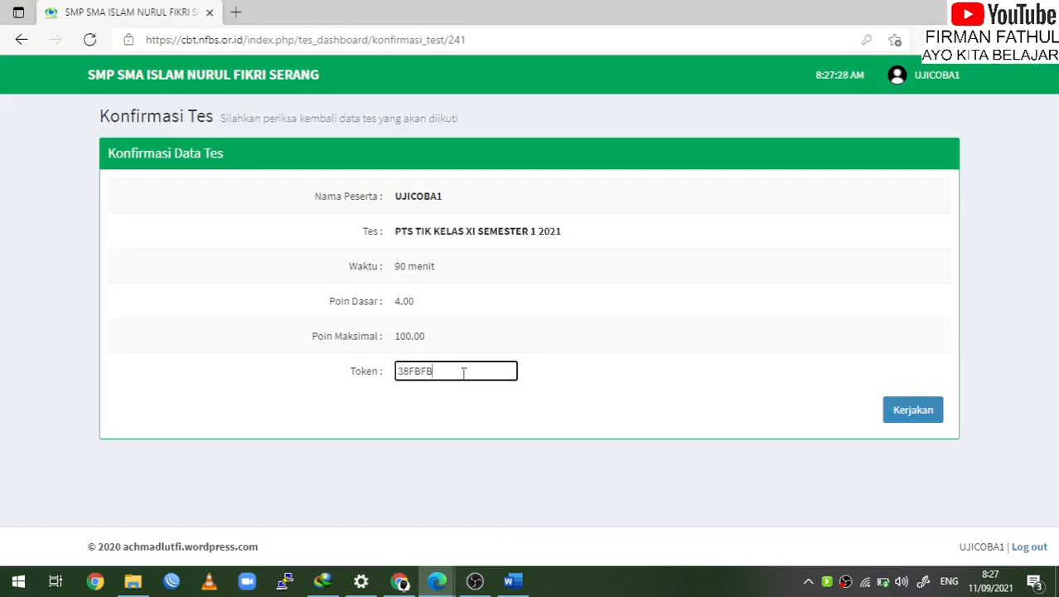
pyautogui.click(914, 416)
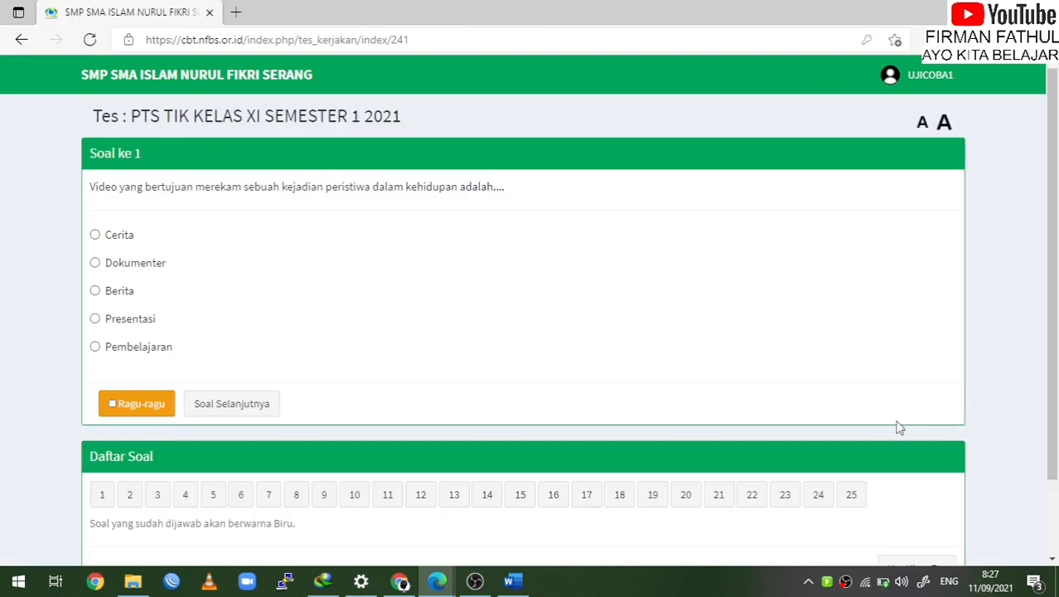
# Answer questions 1–7: Cerita, Tutorial, Tidak berdiri sendiri, Split, Kamera, Tidak berdiri sendiri, Membesar
pyautogui.click(95, 235)
pyautogui.click(227, 403)
pyautogui.click(137, 294)
pyautogui.click(319, 405)
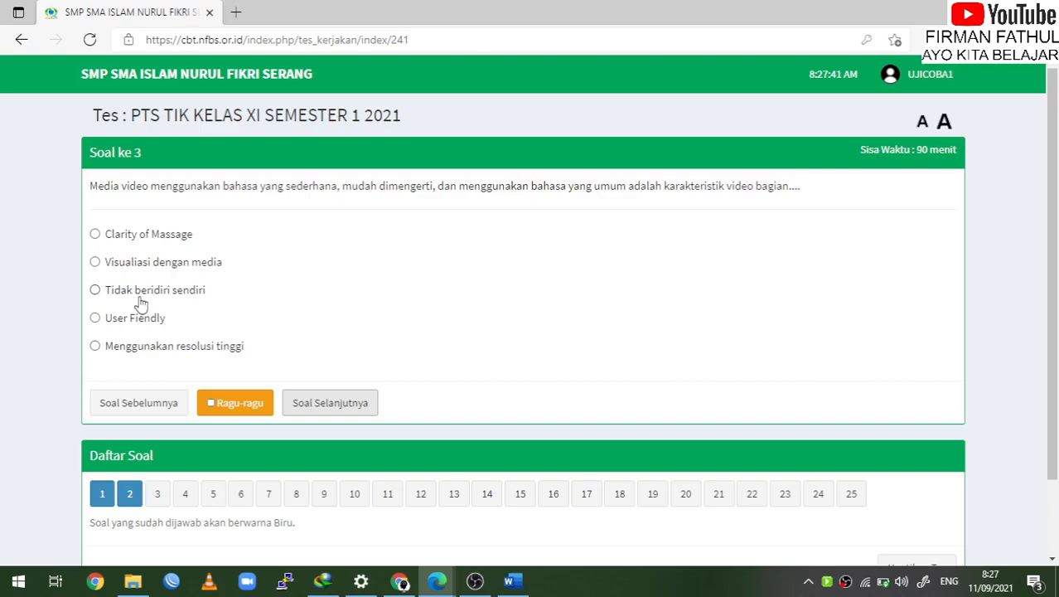
pyautogui.click(141, 299)
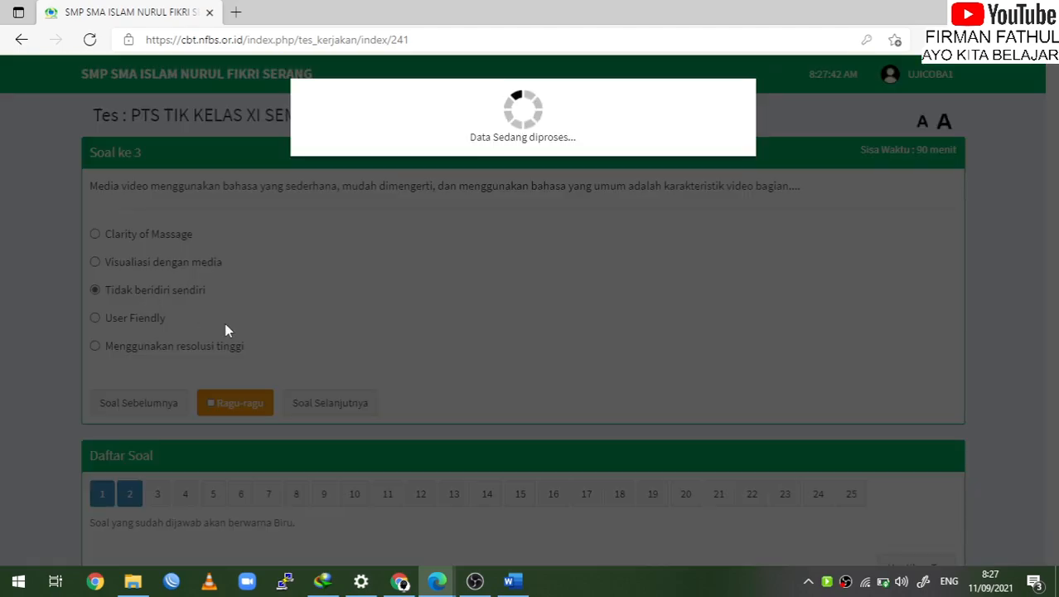
pyautogui.click(373, 401)
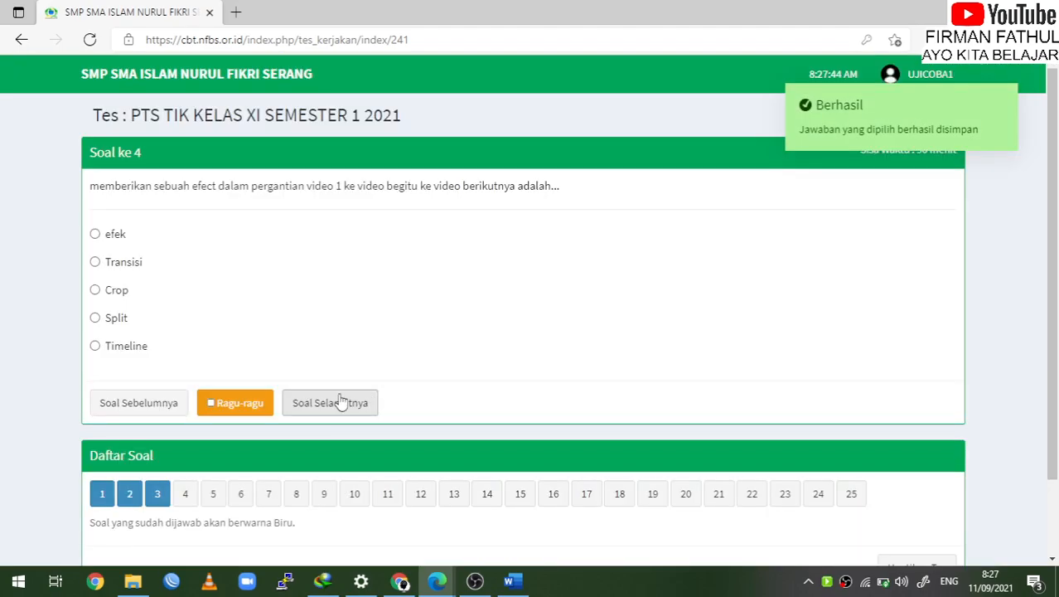
pyautogui.click(116, 322)
pyautogui.click(330, 402)
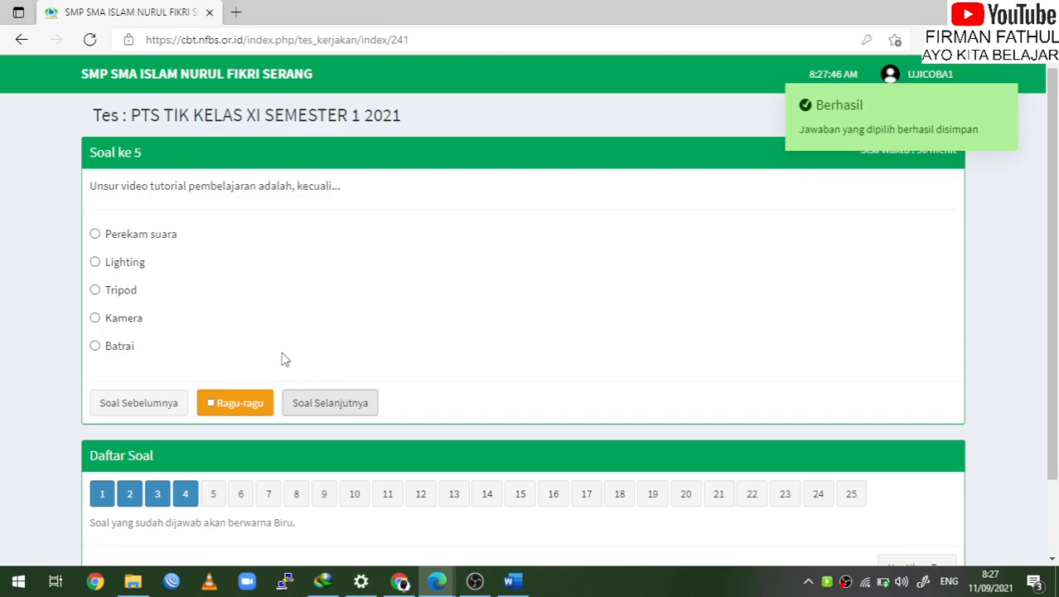
pyautogui.click(95, 317)
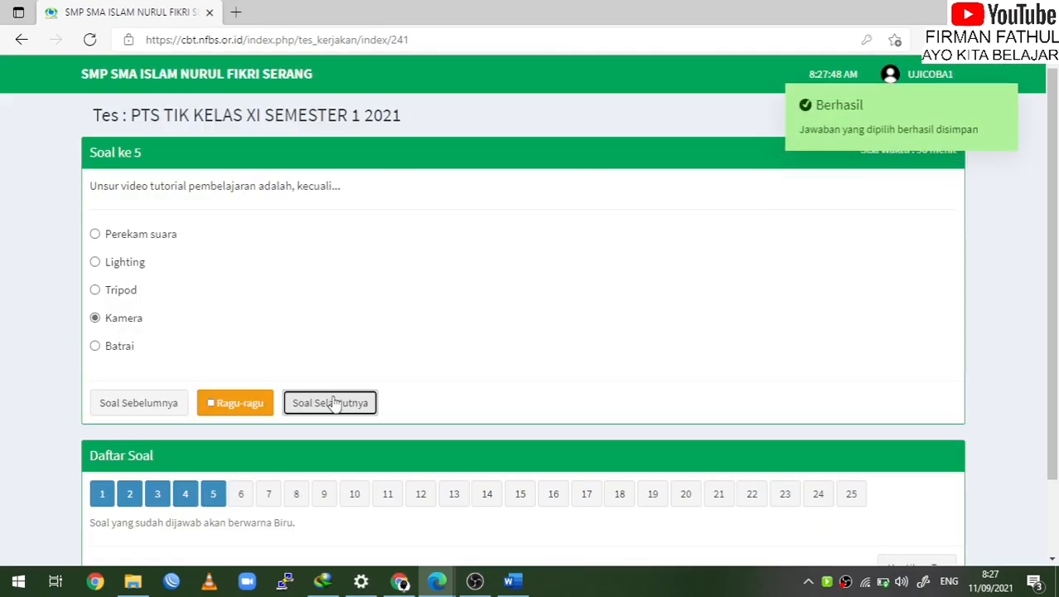
pyautogui.click(332, 403)
pyautogui.click(170, 307)
pyautogui.click(365, 418)
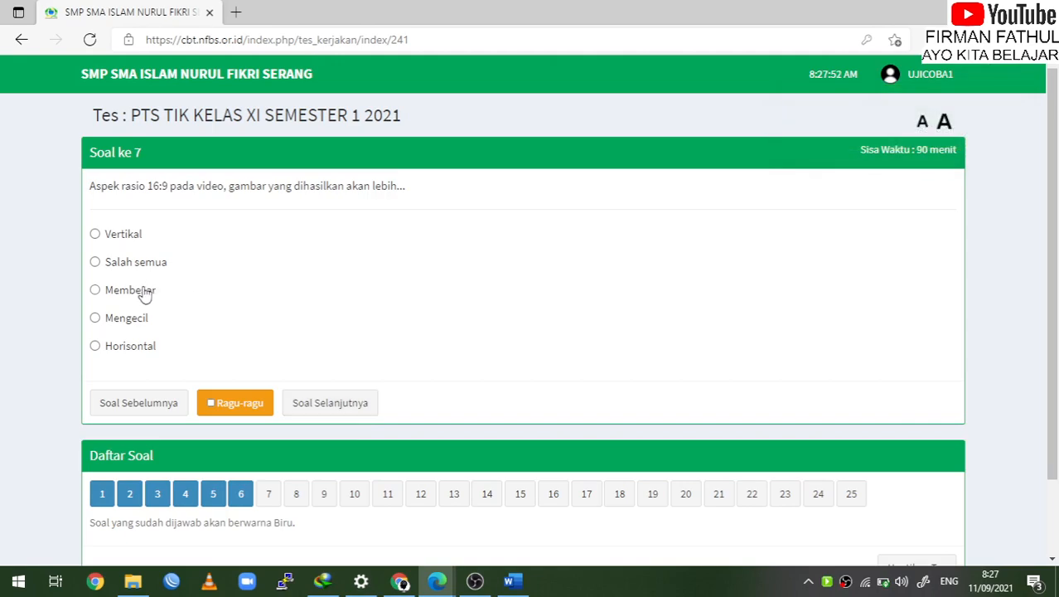
pyautogui.click(148, 292)
pyautogui.click(365, 404)
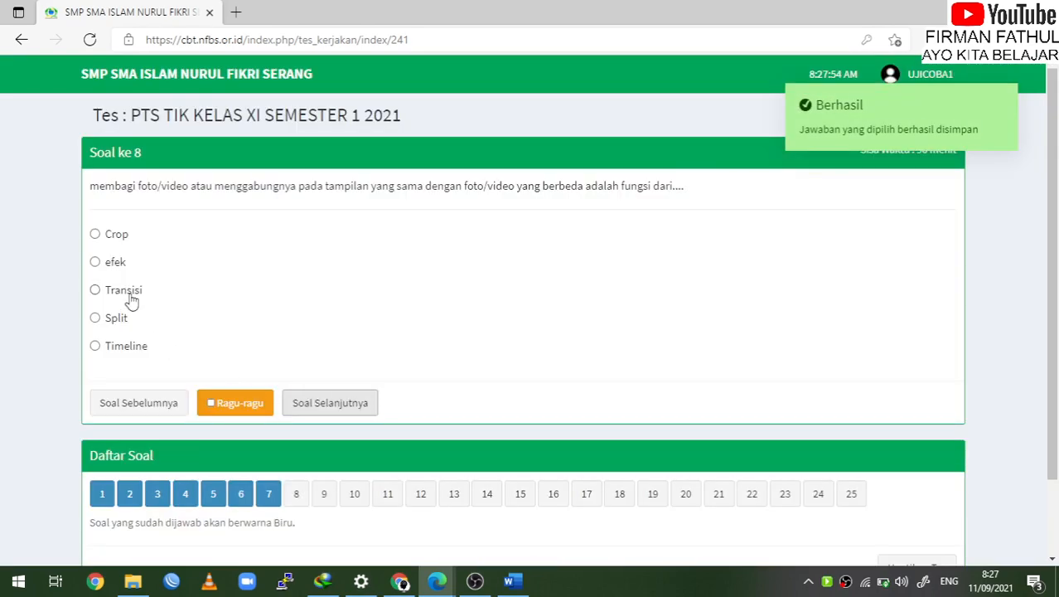
# Answer questions 8–14: Transisi, MPG, Green screen key, Render, Dokumenter, AVI, Jumlah garis perinci
pyautogui.click(129, 297)
pyautogui.click(373, 410)
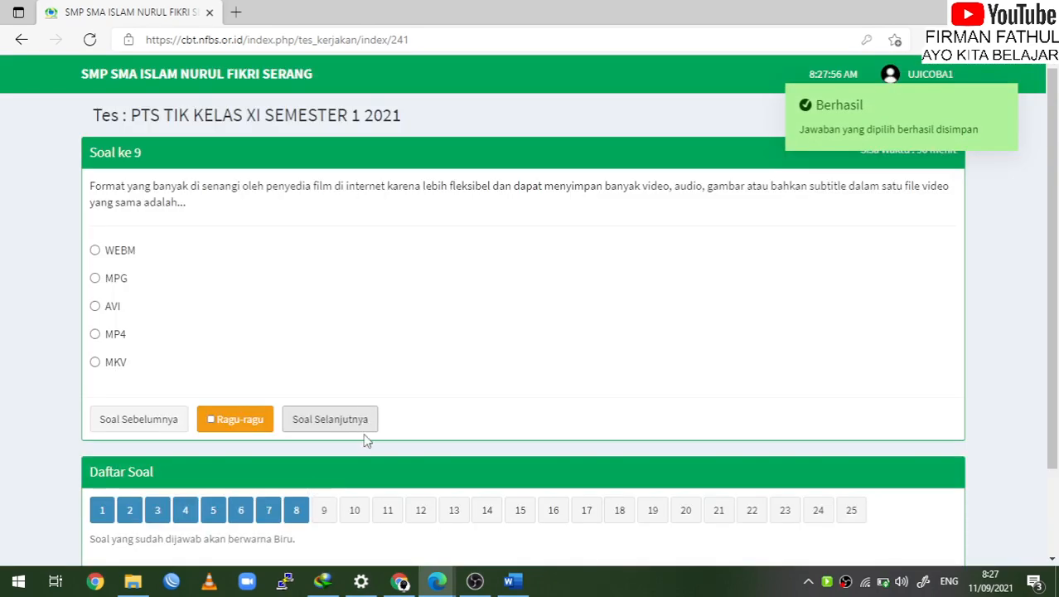
pyautogui.click(110, 282)
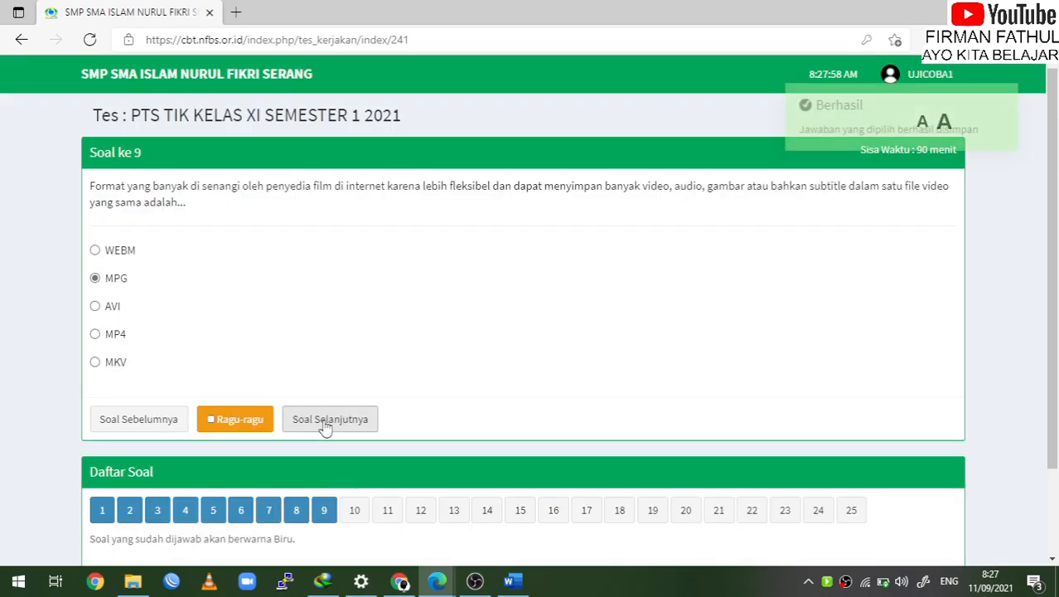
pyautogui.click(323, 420)
pyautogui.click(120, 319)
pyautogui.click(367, 406)
pyautogui.click(96, 319)
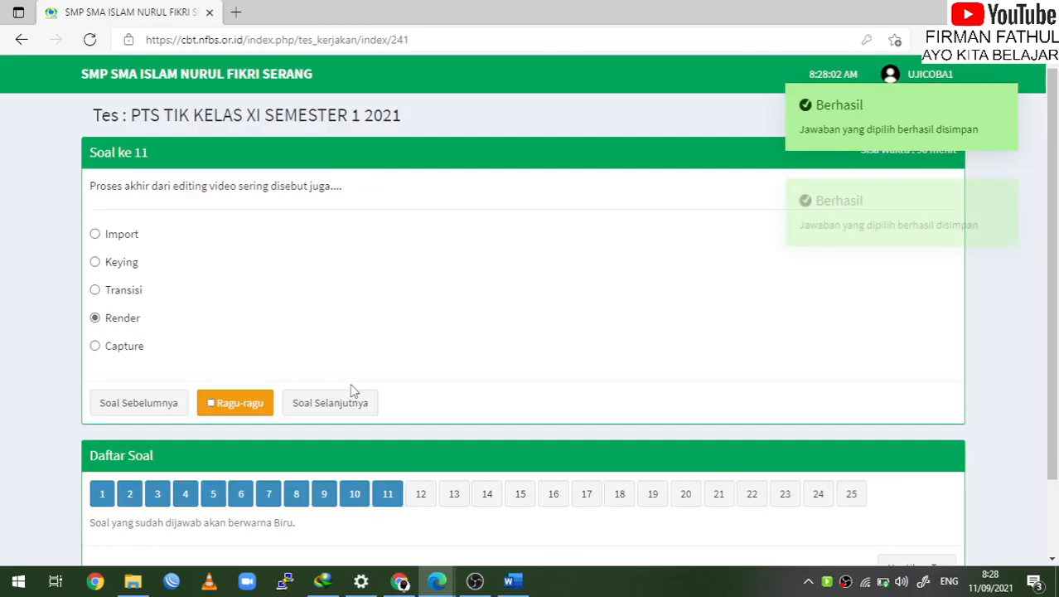
pyautogui.click(361, 405)
pyautogui.click(115, 297)
pyautogui.click(331, 402)
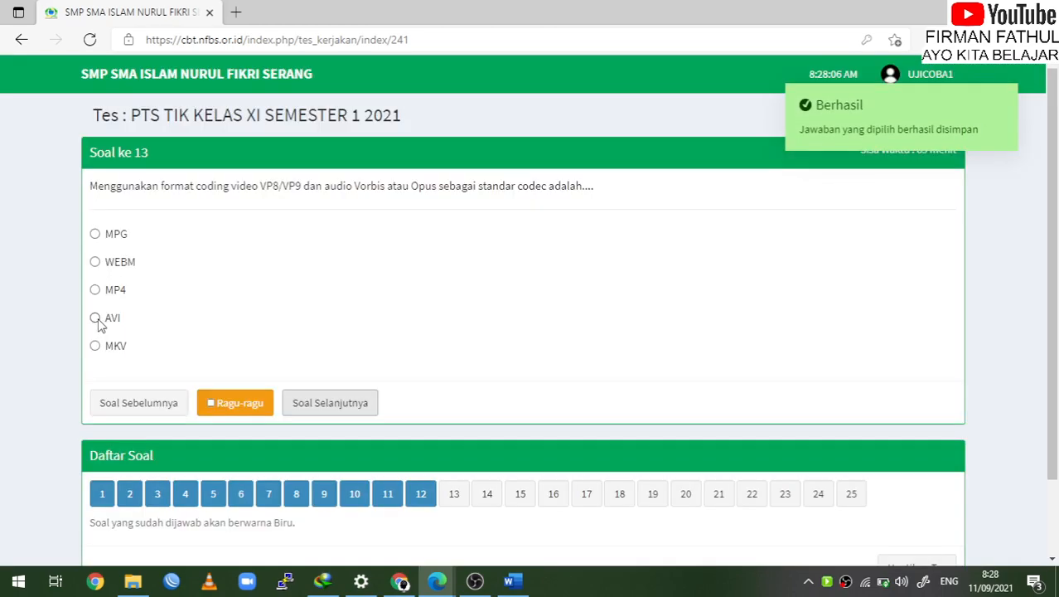
pyautogui.click(97, 318)
pyautogui.click(330, 404)
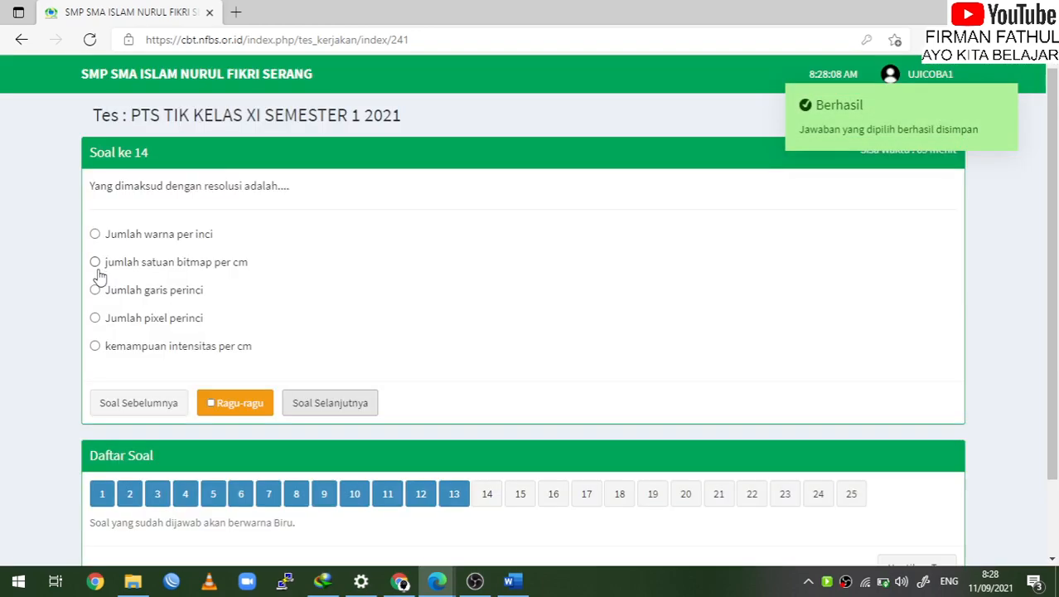
pyautogui.click(97, 291)
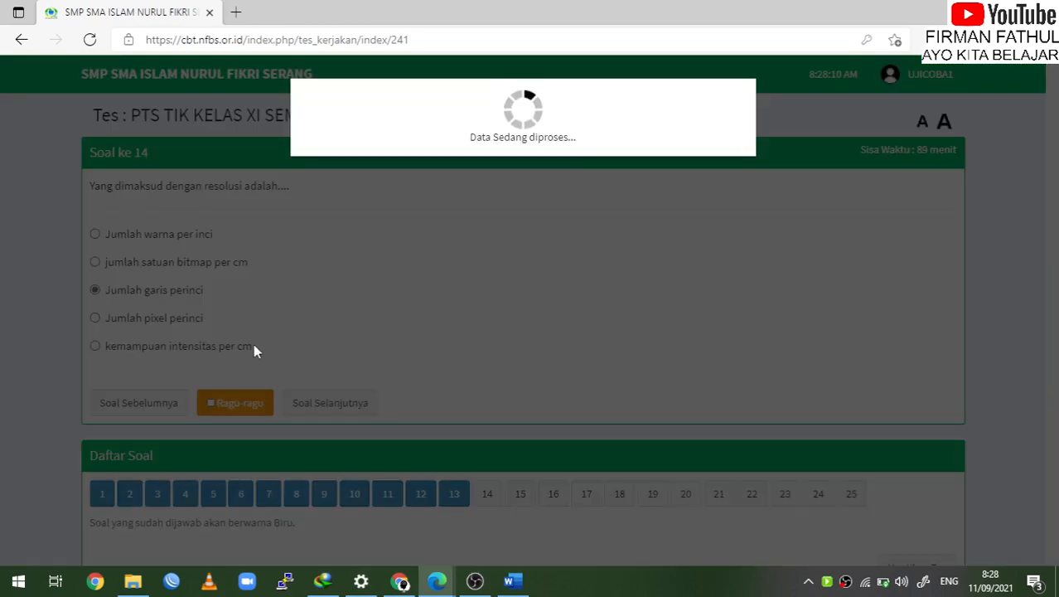
pyautogui.click(349, 403)
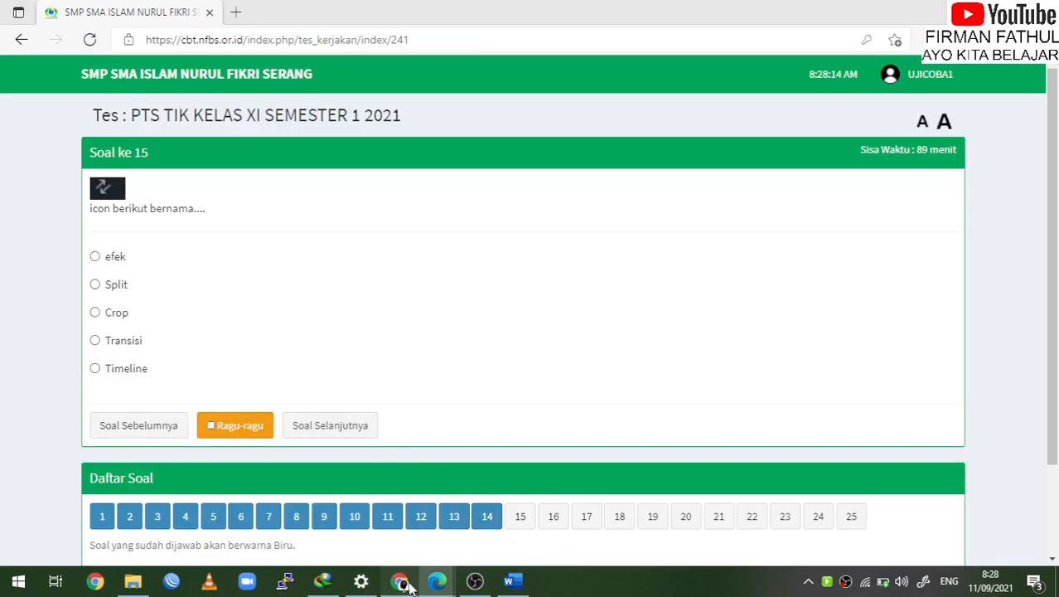
pyautogui.click(402, 581)
# Open Data Tes > Evaluasi Tes > Hasil Tes to see the running PTS TIK attempt at 12.00
pyautogui.scroll(3, 149, 217)
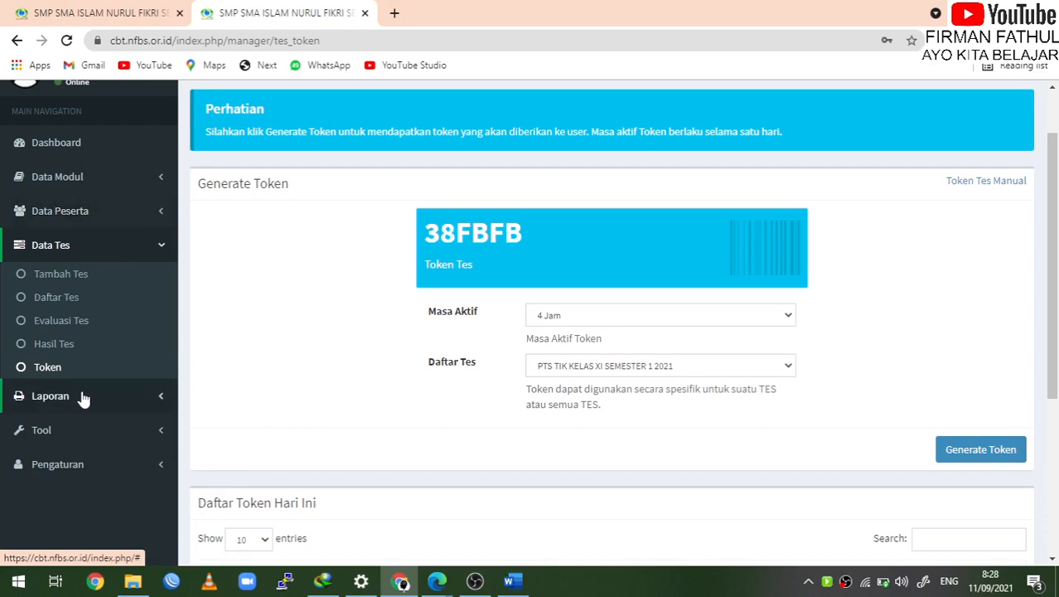
pyautogui.click(83, 397)
pyautogui.click(86, 246)
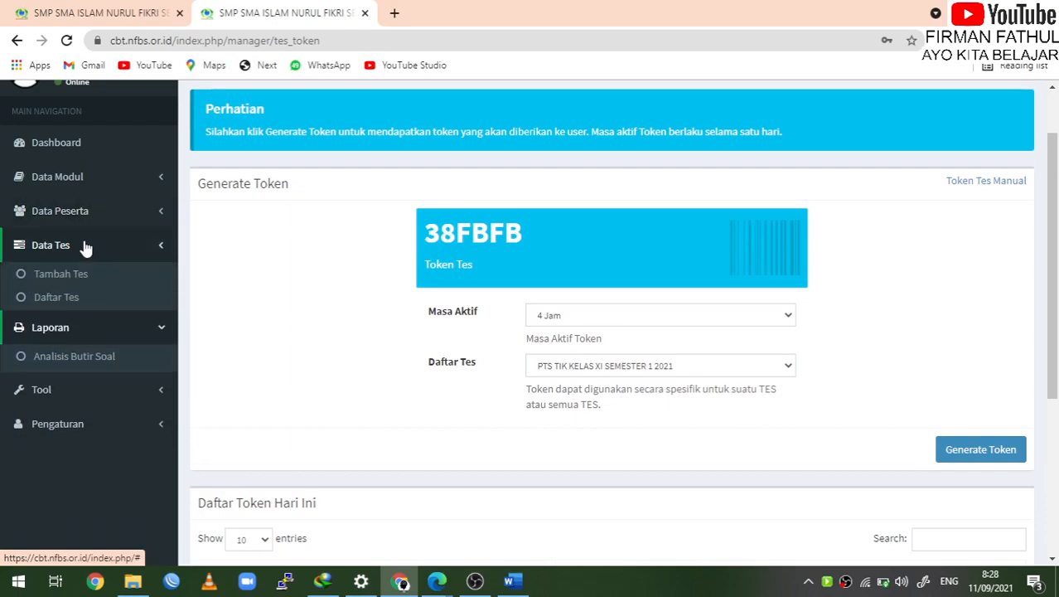
pyautogui.click(94, 214)
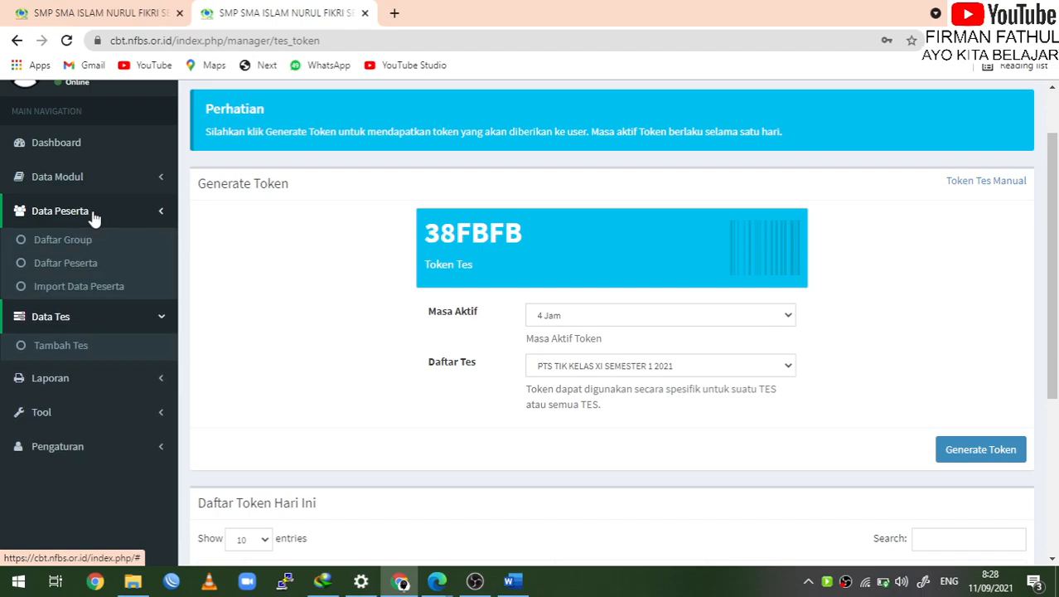
pyautogui.click(87, 337)
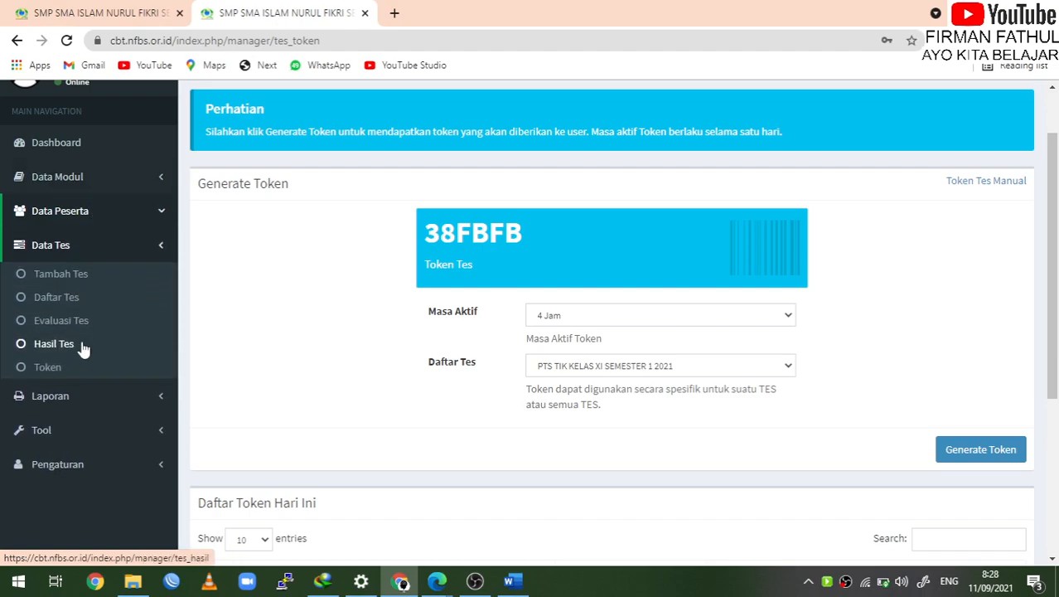
pyautogui.click(81, 326)
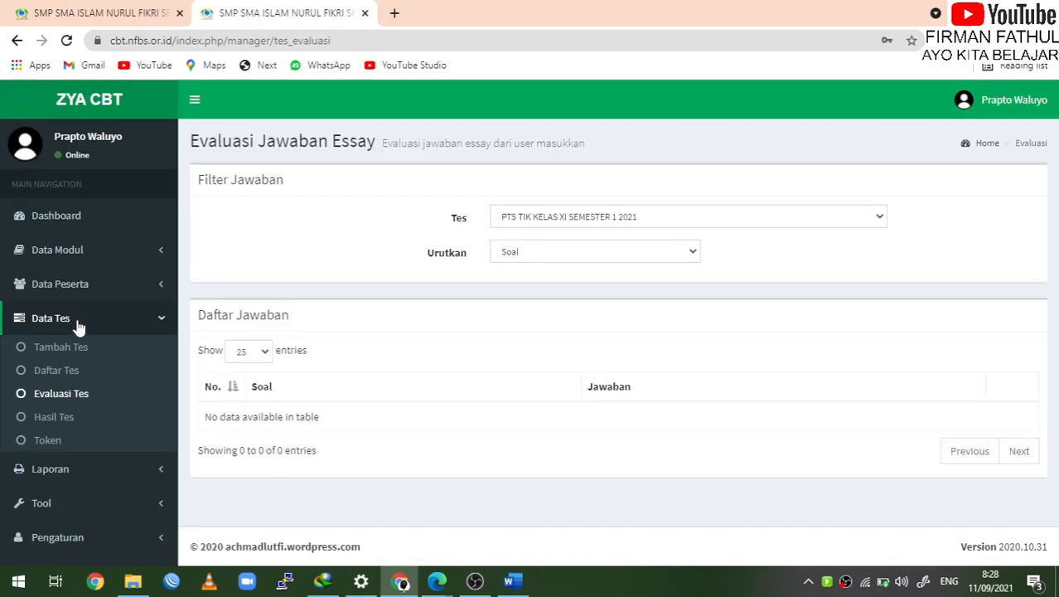
pyautogui.click(72, 418)
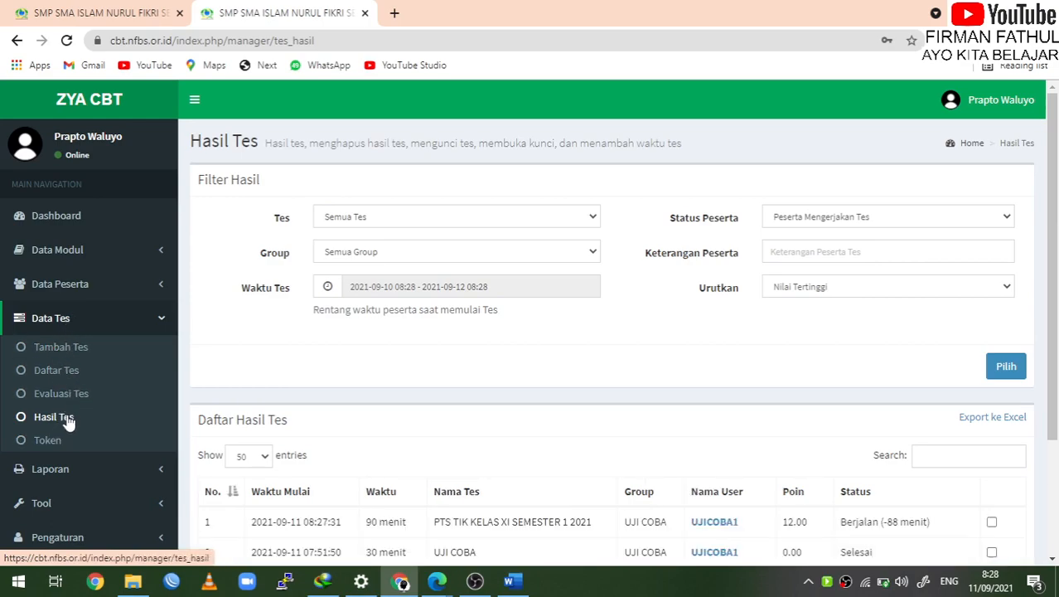
pyautogui.scroll(-3, 524, 456)
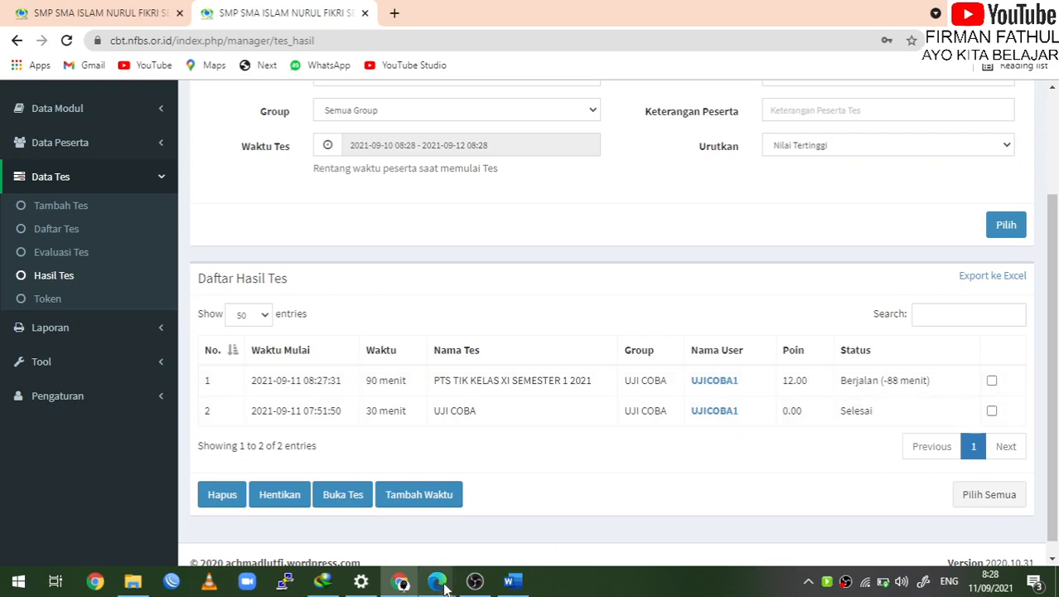
pyautogui.moveTo(446, 586)
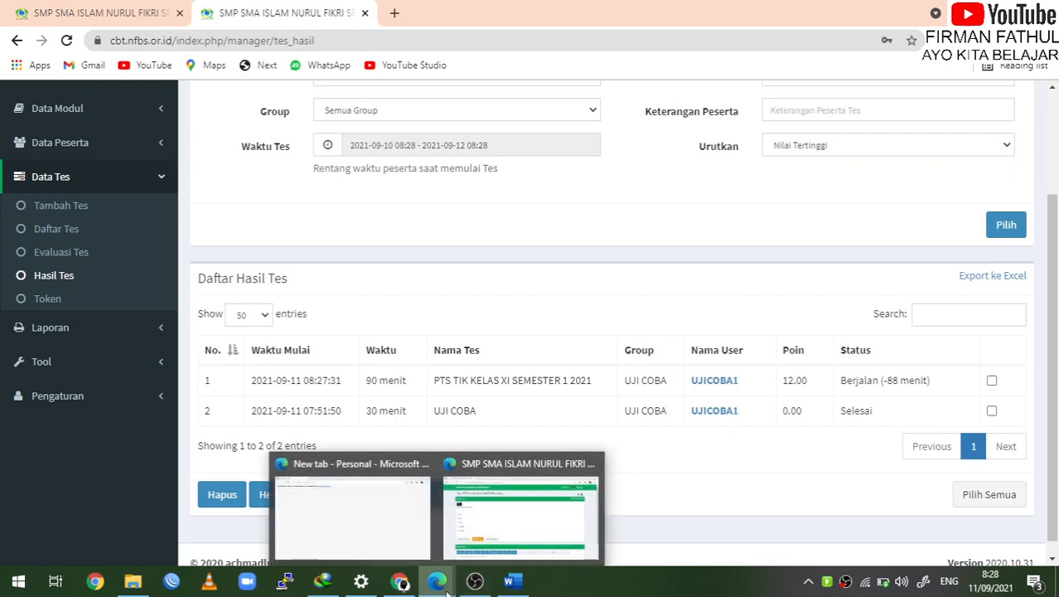
# Back in the exam, answer questions 16–18 with Split, WEBM and Camtasia, reaching question 19
pyautogui.click(576, 518)
pyautogui.click(354, 425)
pyautogui.click(125, 353)
pyautogui.click(372, 438)
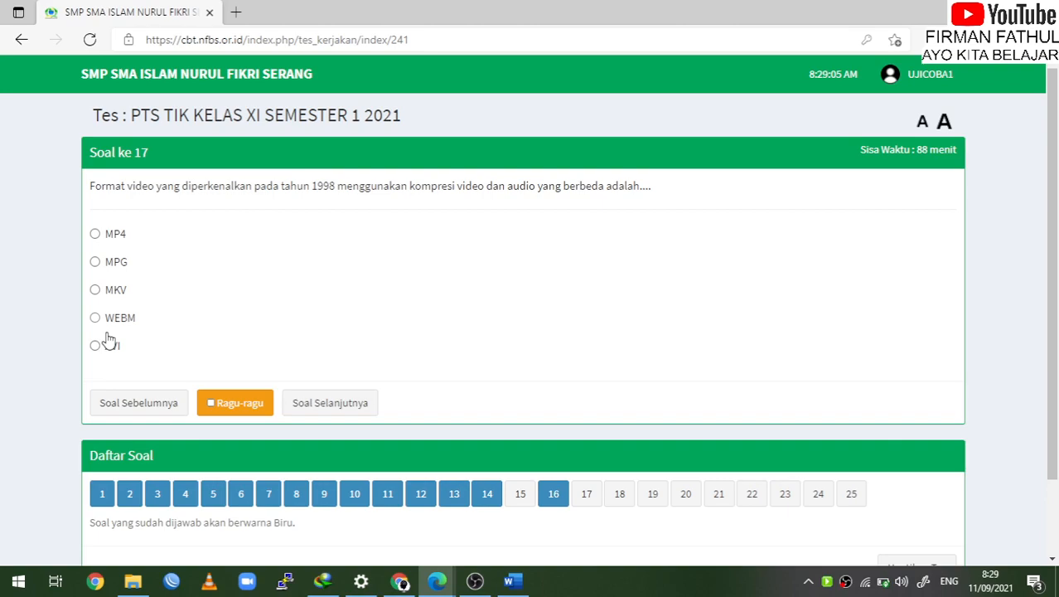
pyautogui.click(108, 320)
pyautogui.click(340, 406)
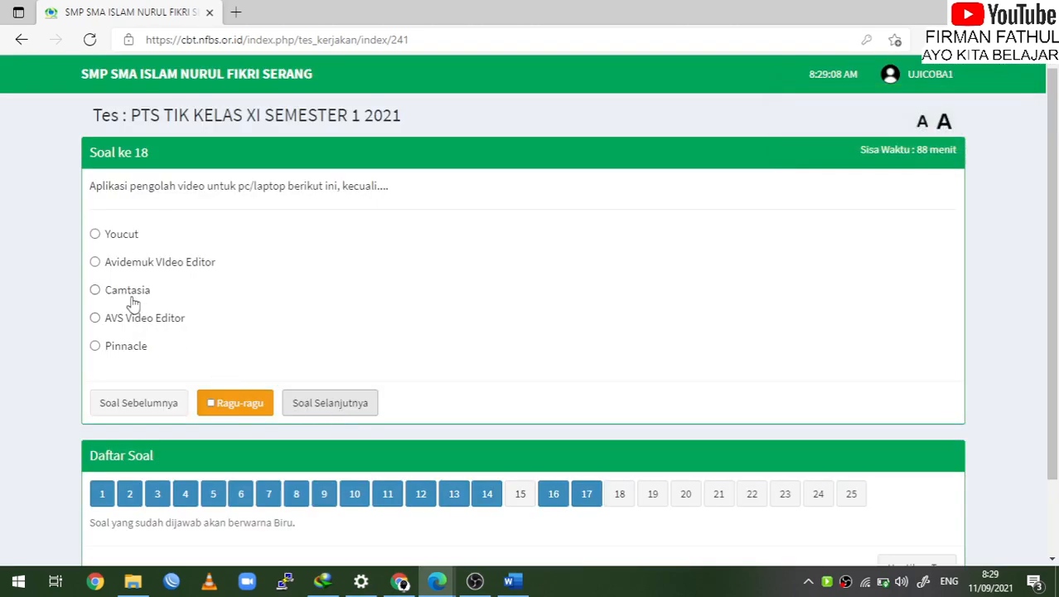
pyautogui.click(133, 292)
pyautogui.click(364, 410)
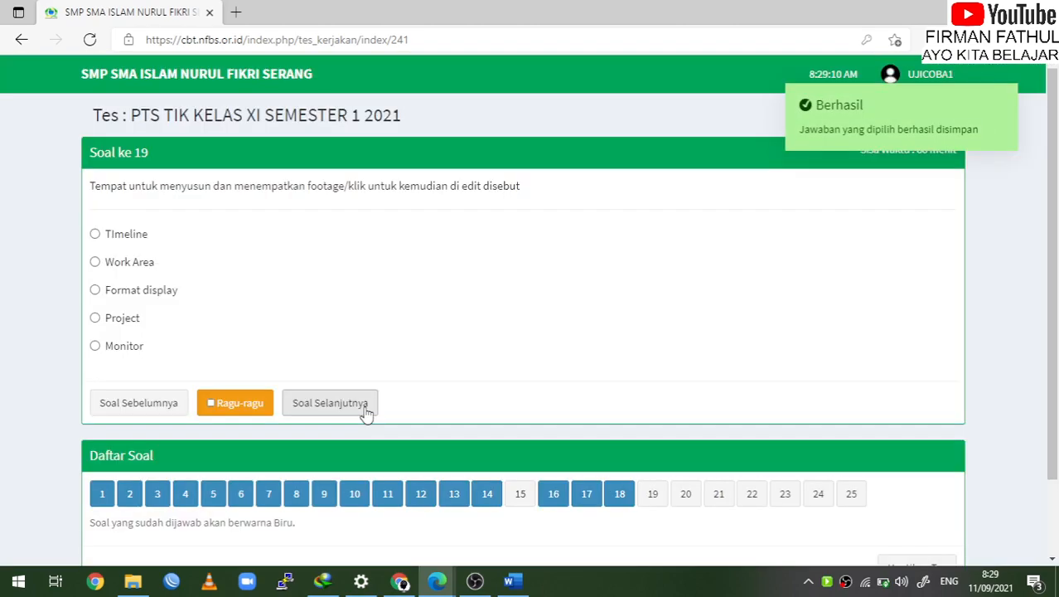
pyautogui.scroll(-2, 847, 523)
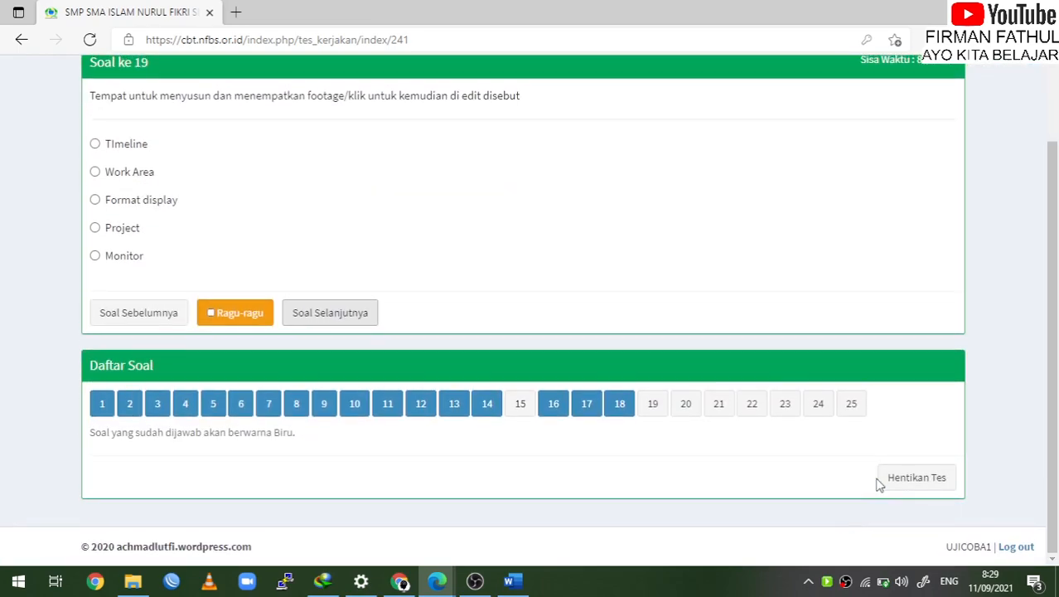
pyautogui.scroll(2, 641, 374)
pyautogui.scroll(-2, 790, 458)
# End the test via Hentikan Tes, ticking the confirmation checkbox
pyautogui.click(922, 478)
pyautogui.click(330, 333)
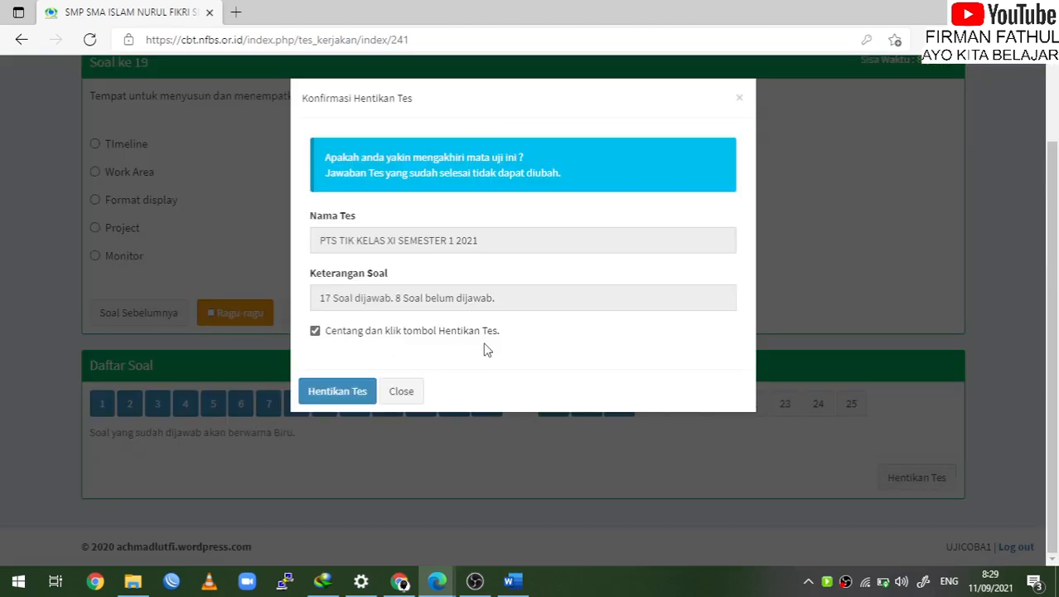
pyautogui.click(315, 393)
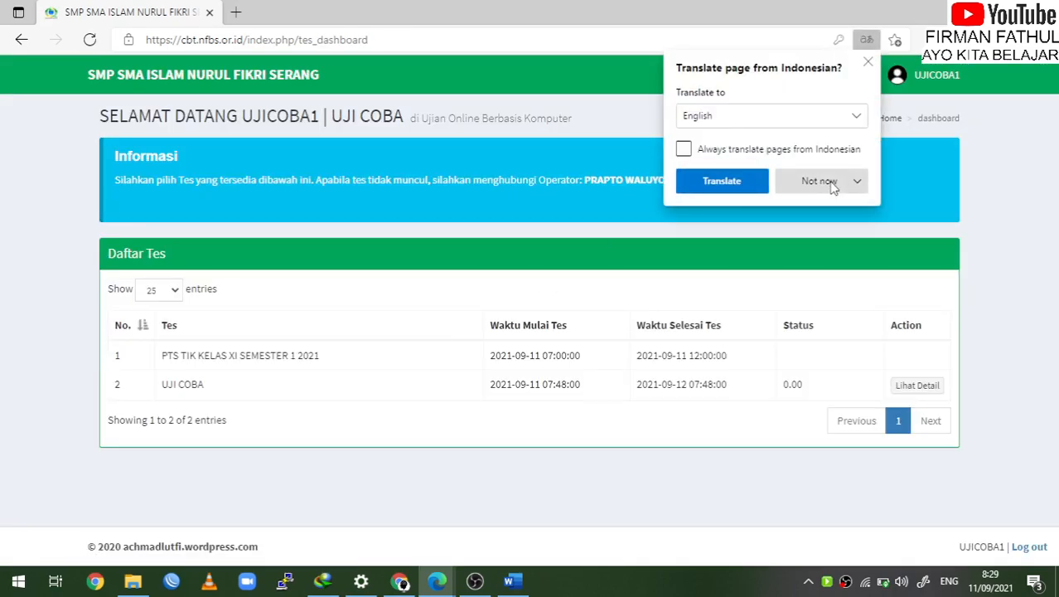
# Dismiss the translate prompt, view the UJI COBA result details, then go back to the test list
pyautogui.click(833, 184)
pyautogui.click(1032, 358)
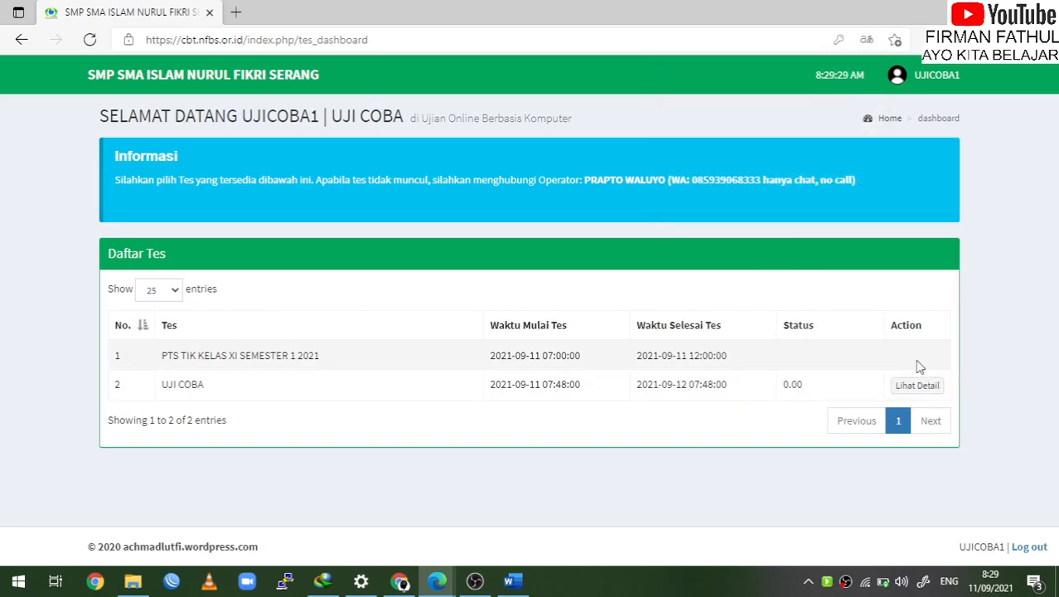
pyautogui.click(929, 388)
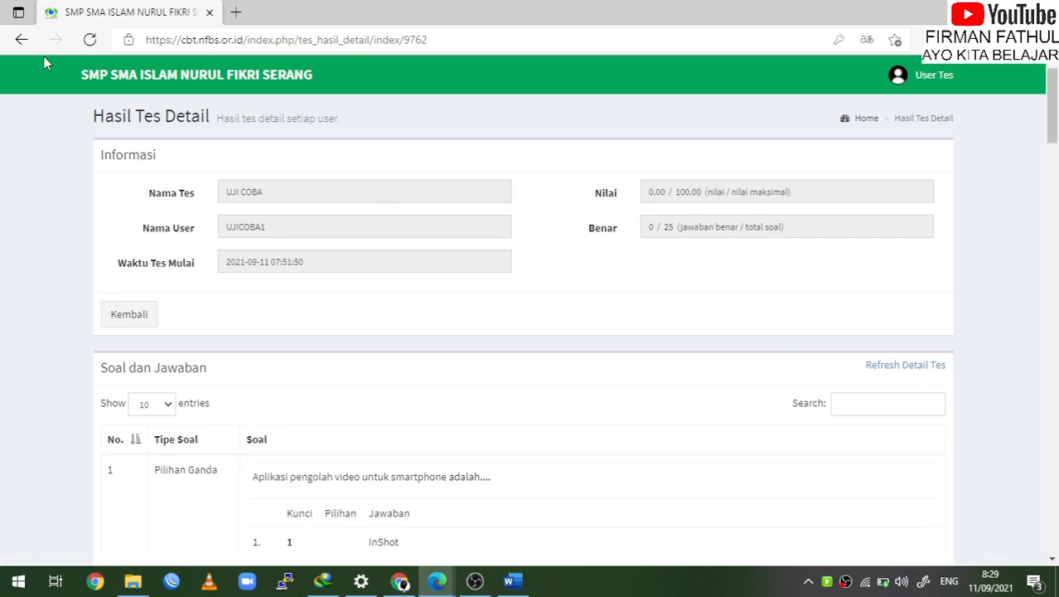
pyautogui.click(22, 39)
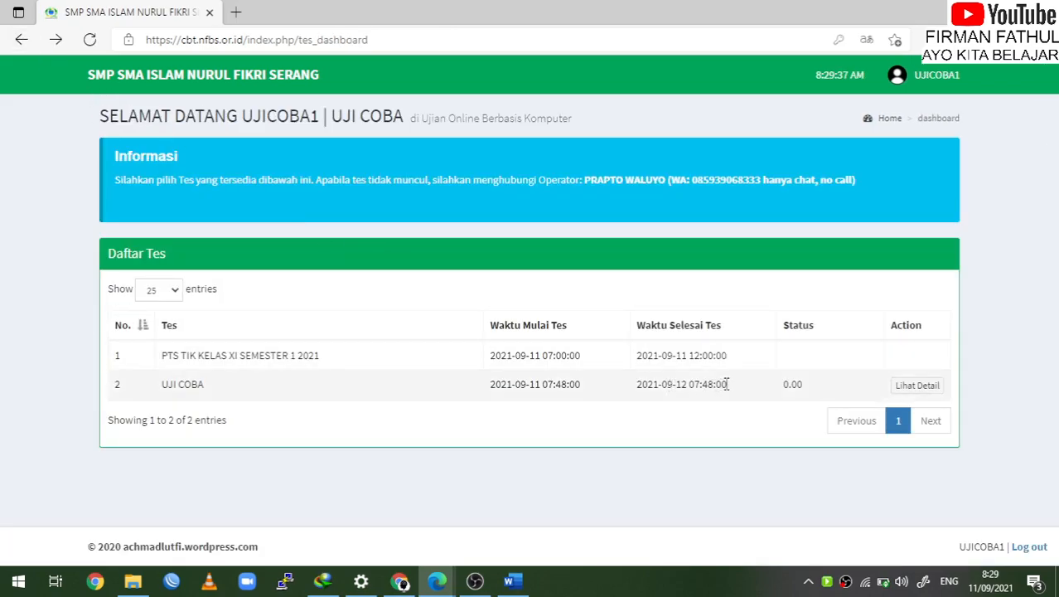
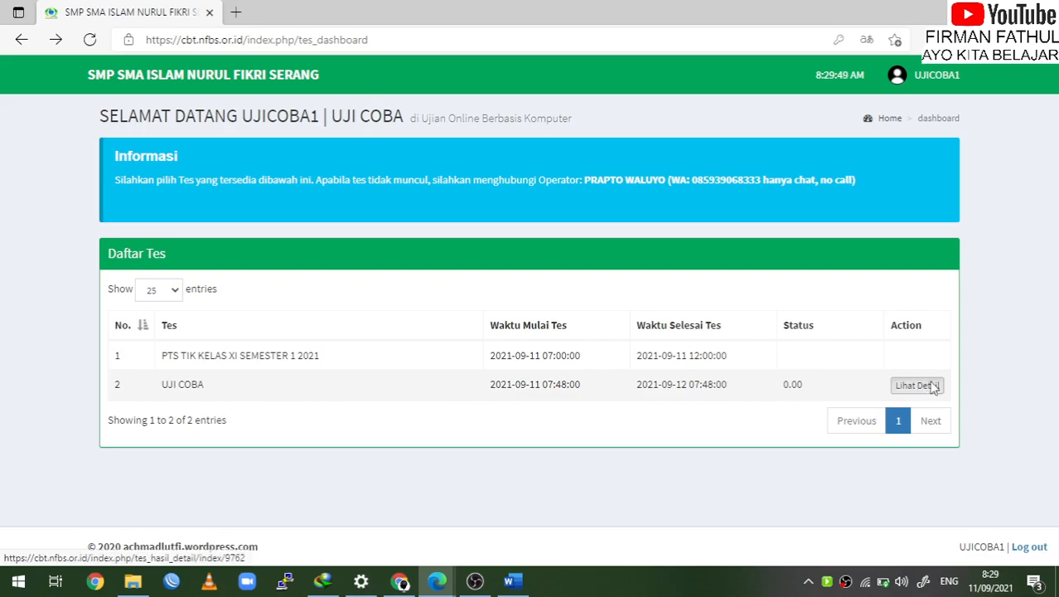
# Review the UJI COBA test's detailed results, then return to the test dashboard
pyautogui.click(932, 388)
pyautogui.scroll(-14, 654, 489)
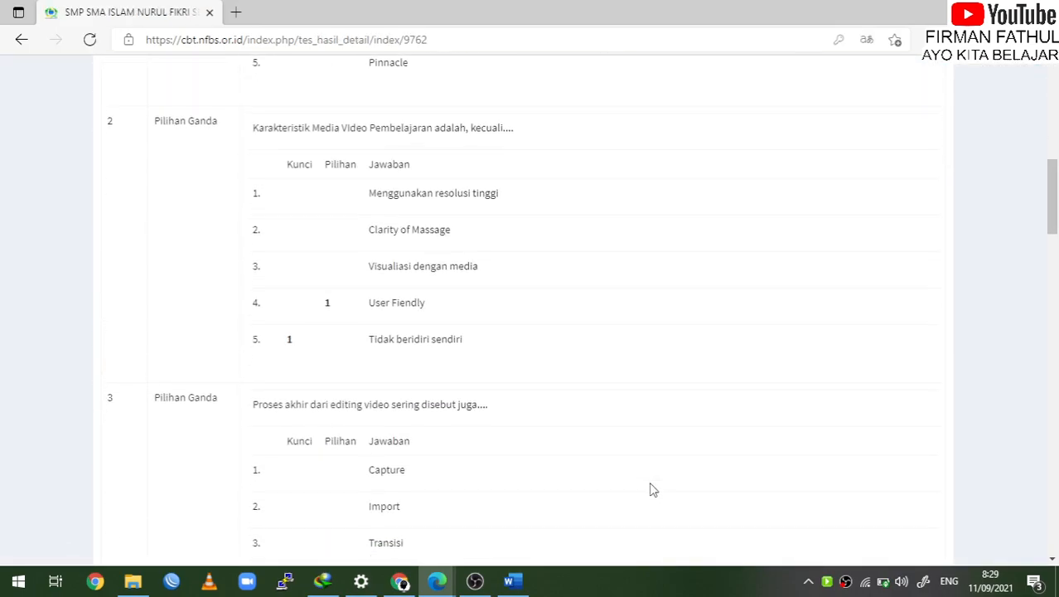
pyautogui.scroll(-3, 652, 483)
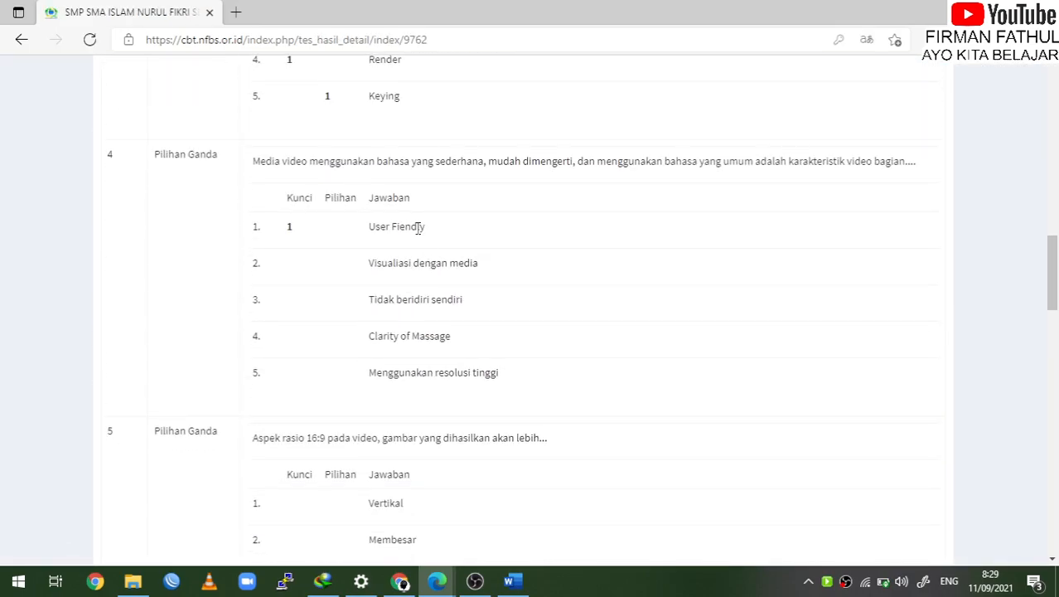
pyautogui.scroll(4, 419, 228)
pyautogui.scroll(1, 417, 236)
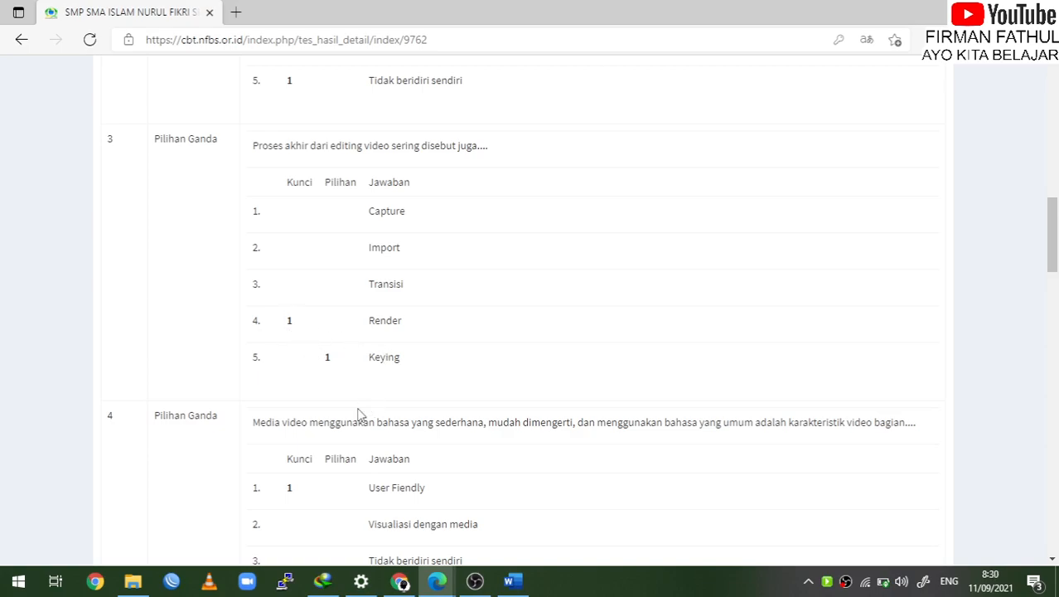
pyautogui.scroll(-3, 358, 412)
pyautogui.click(23, 42)
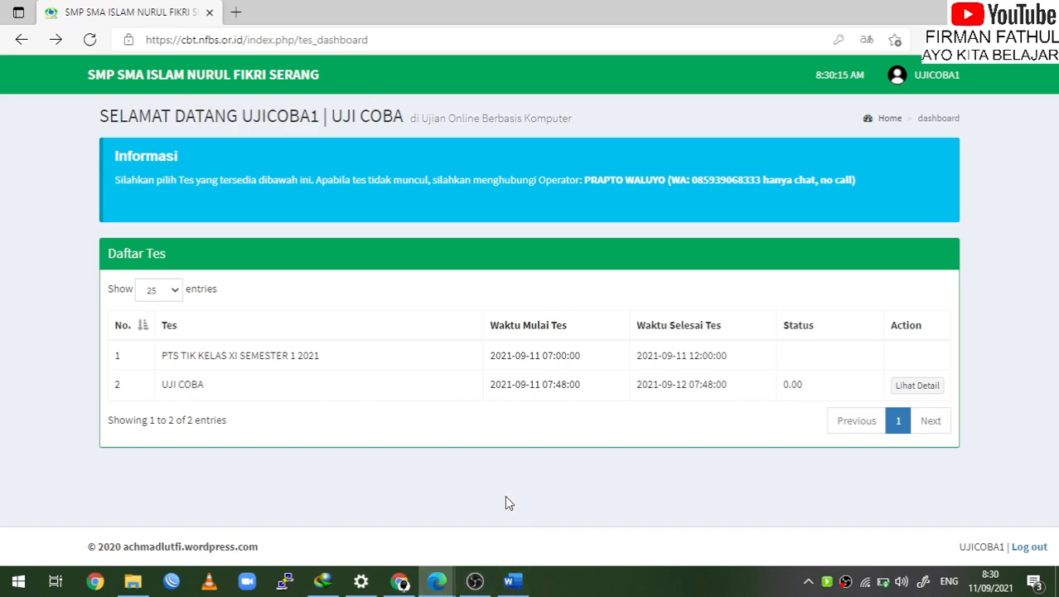
# In the admin window, open Evaluasi Tes and select the UJI COBA test
pyautogui.click(403, 577)
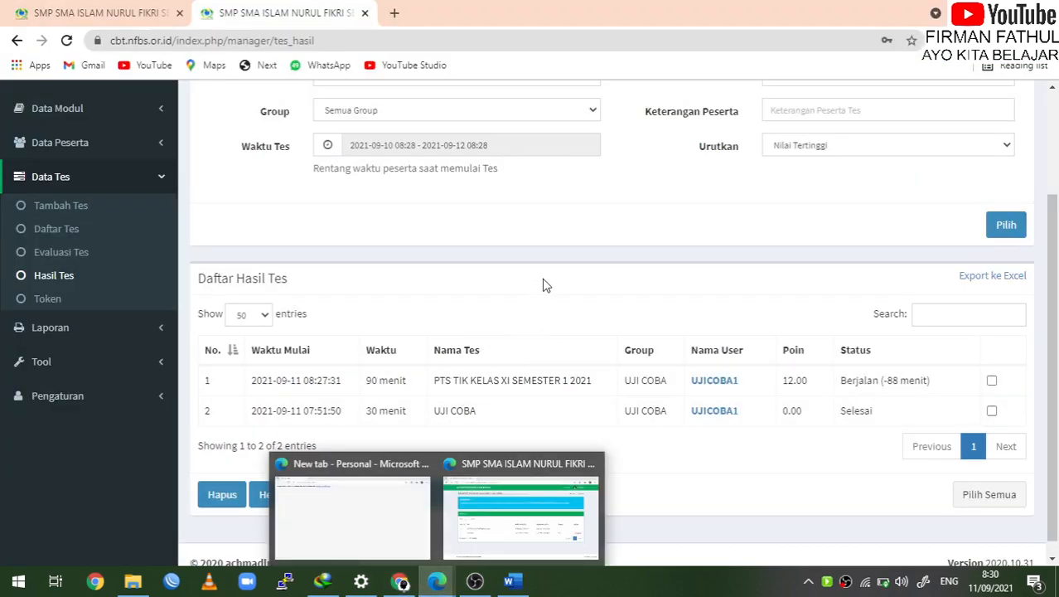
pyautogui.scroll(3, 546, 260)
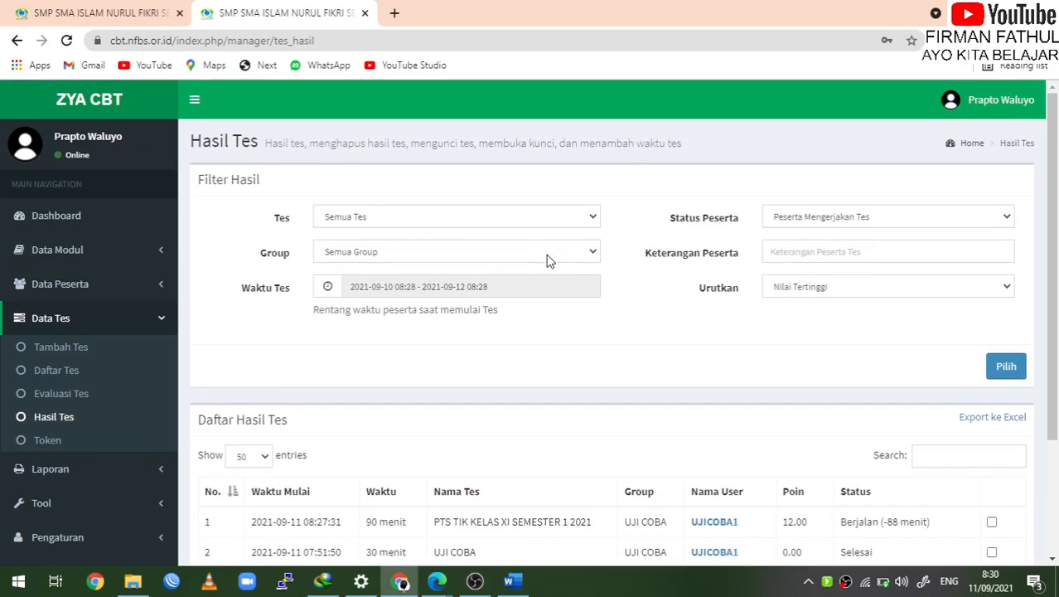
pyautogui.click(82, 401)
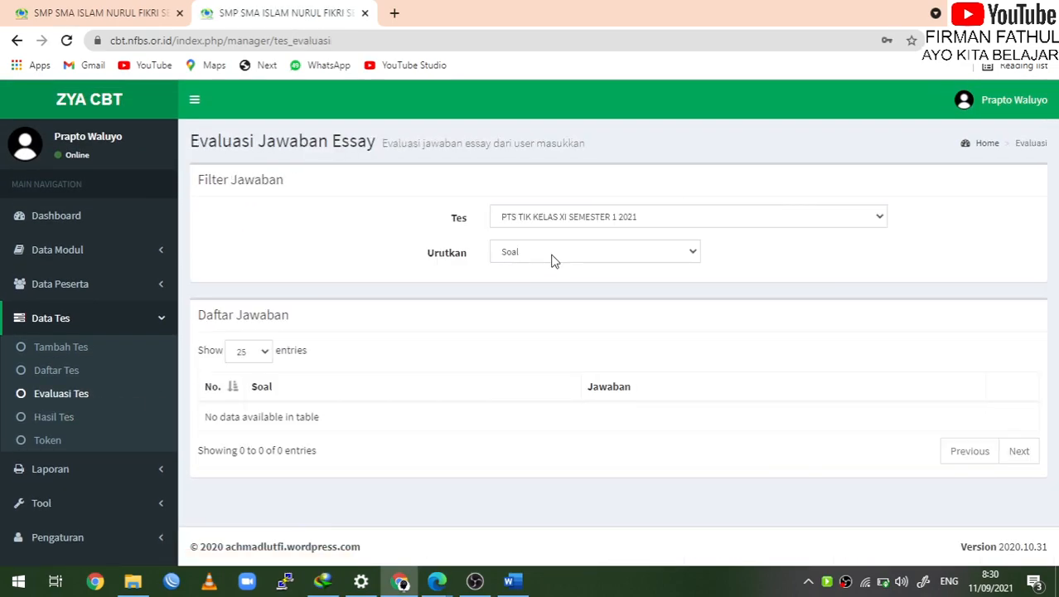
pyautogui.click(593, 251)
pyautogui.click(594, 251)
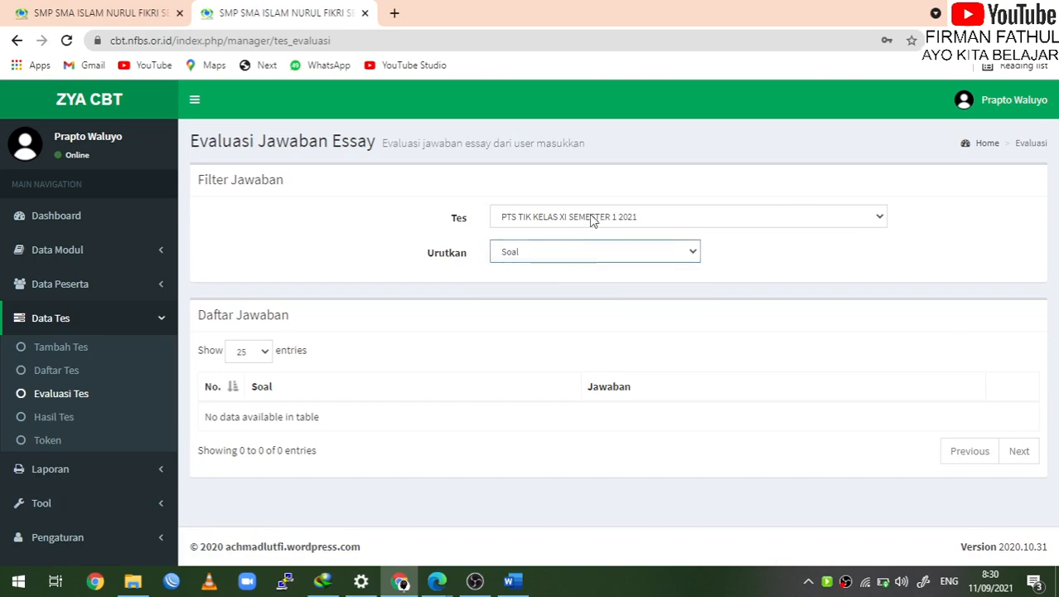
pyautogui.click(697, 223)
pyautogui.click(685, 247)
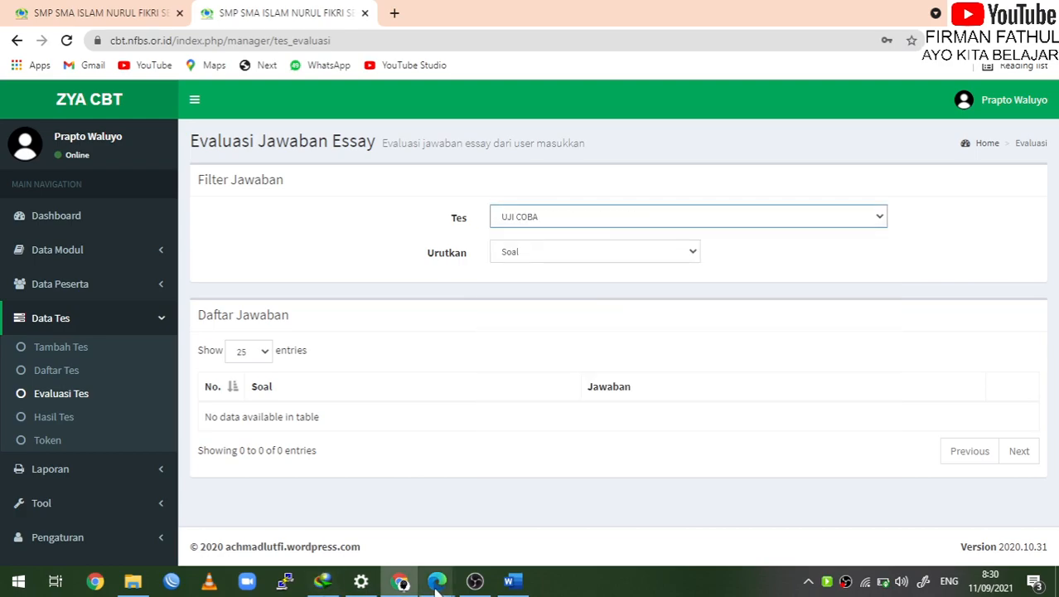
# Go to the Hasil Tes test results page in the admin panel
pyautogui.click(475, 580)
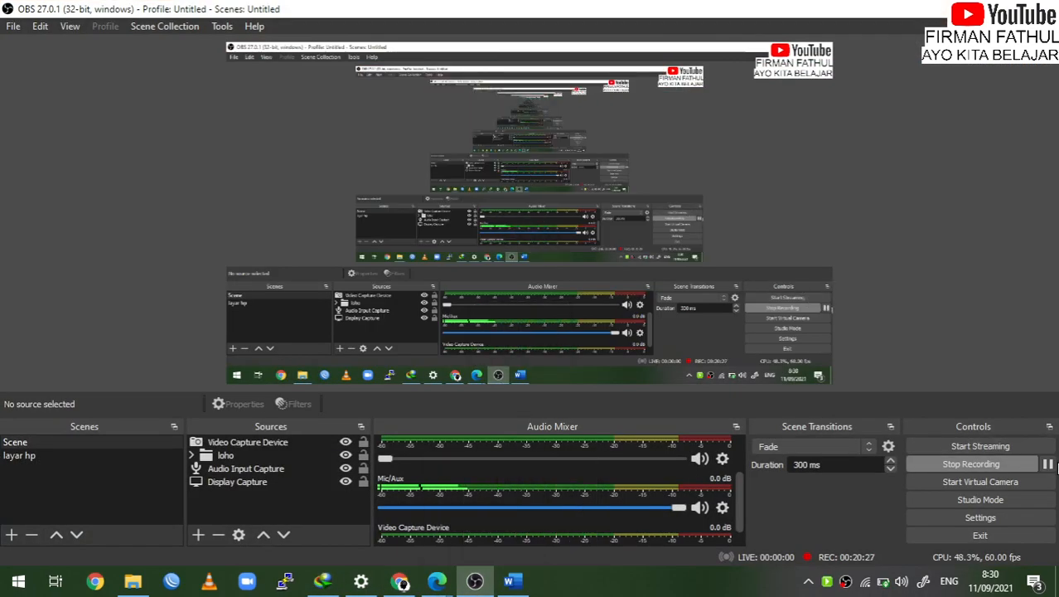
pyautogui.click(475, 580)
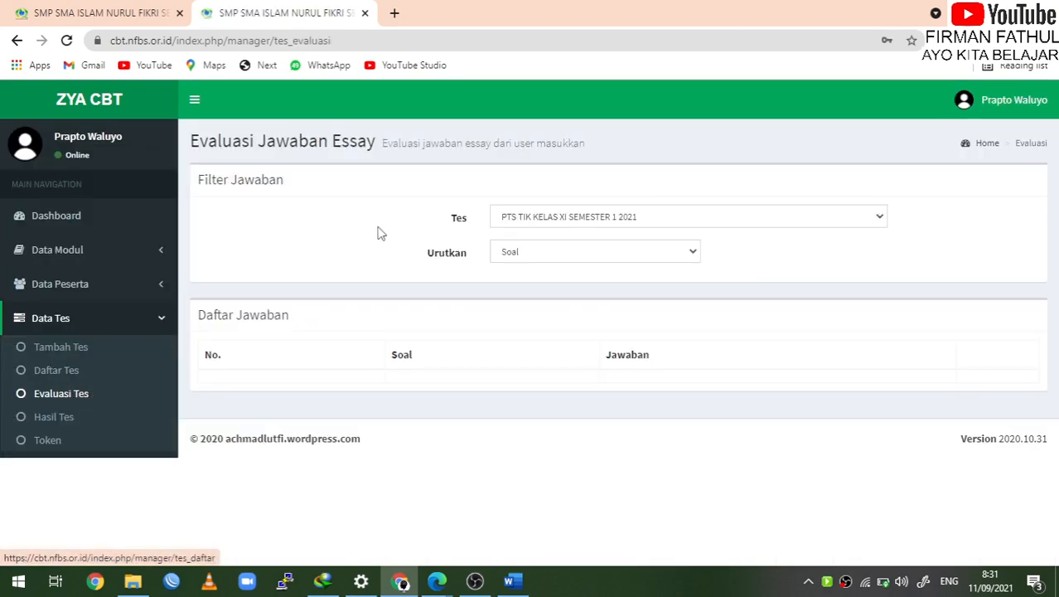
pyautogui.click(56, 418)
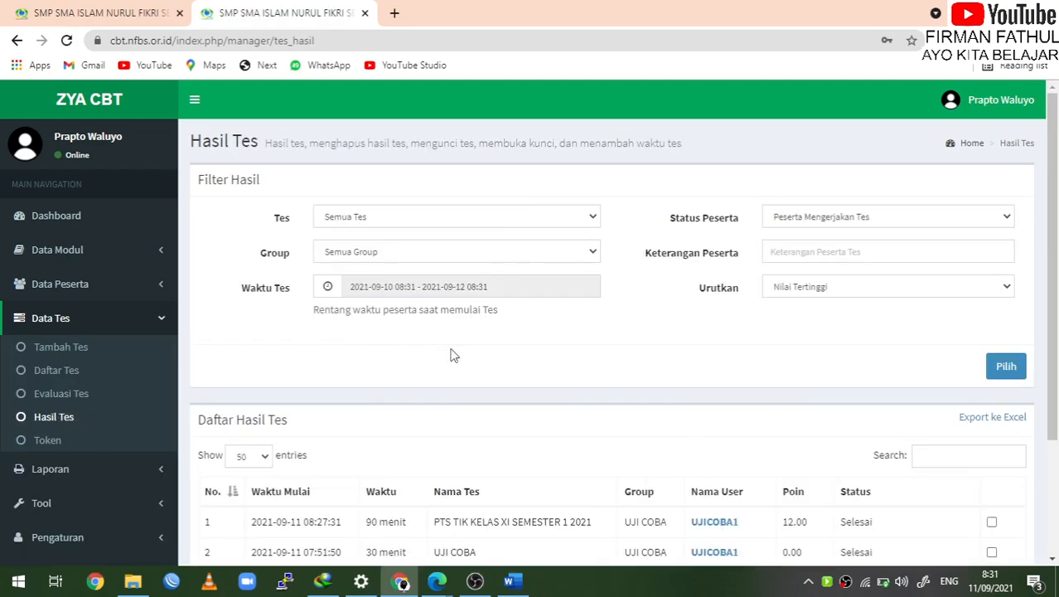
# Set the Tes filter to PTS TIK KELAS XI SEMESTER 1 2021
pyautogui.scroll(-1, 508, 407)
pyautogui.click(581, 196)
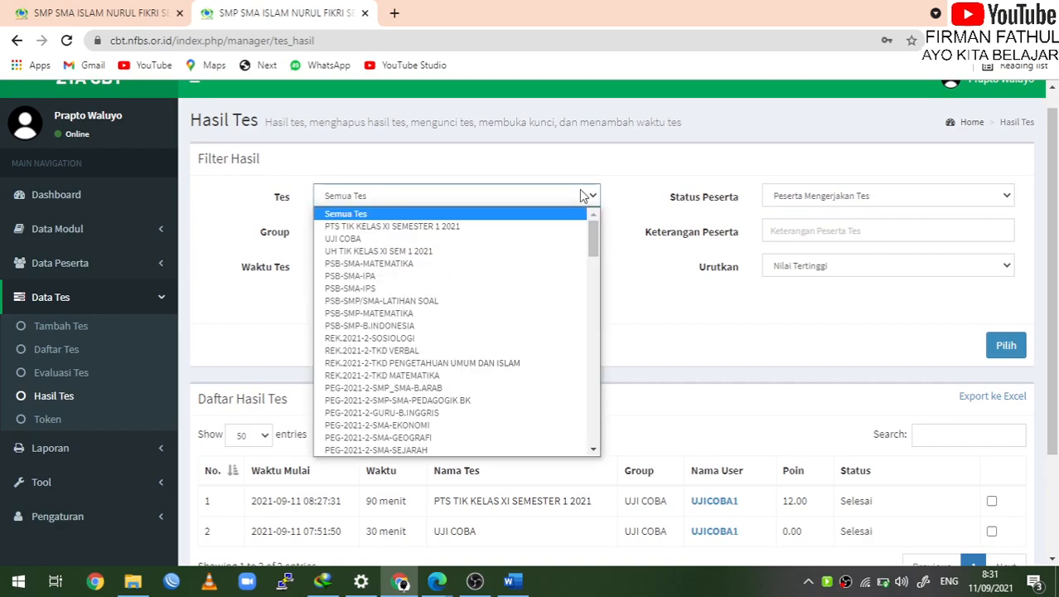
pyautogui.click(583, 196)
pyautogui.click(584, 195)
pyautogui.click(581, 195)
pyautogui.click(581, 195)
pyautogui.click(506, 227)
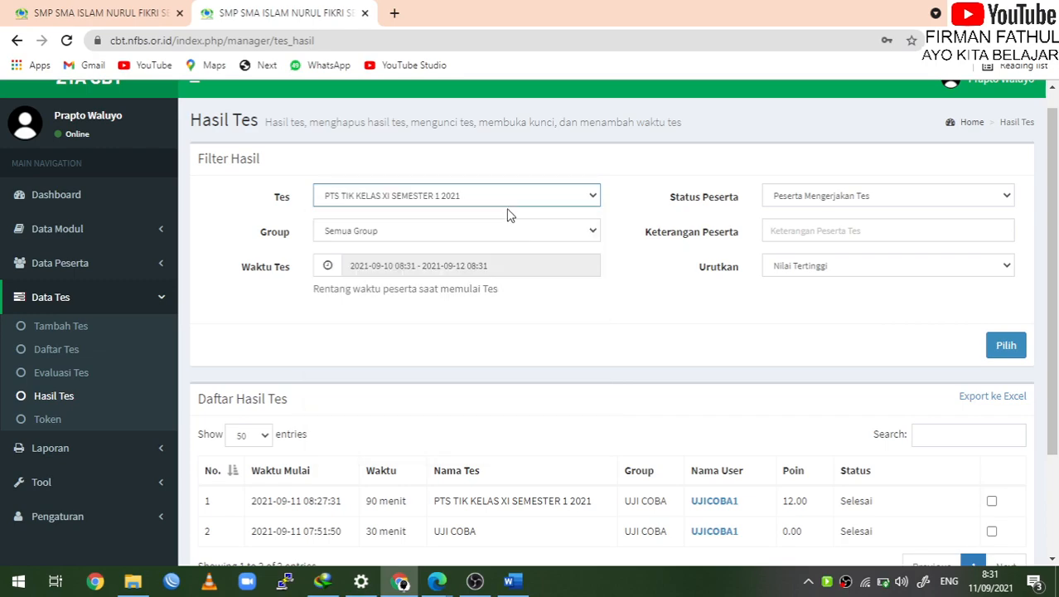
# Set Group to UJI COBA and apply the 2021-09-10 to 2021-09-12 test time range
pyautogui.click(538, 229)
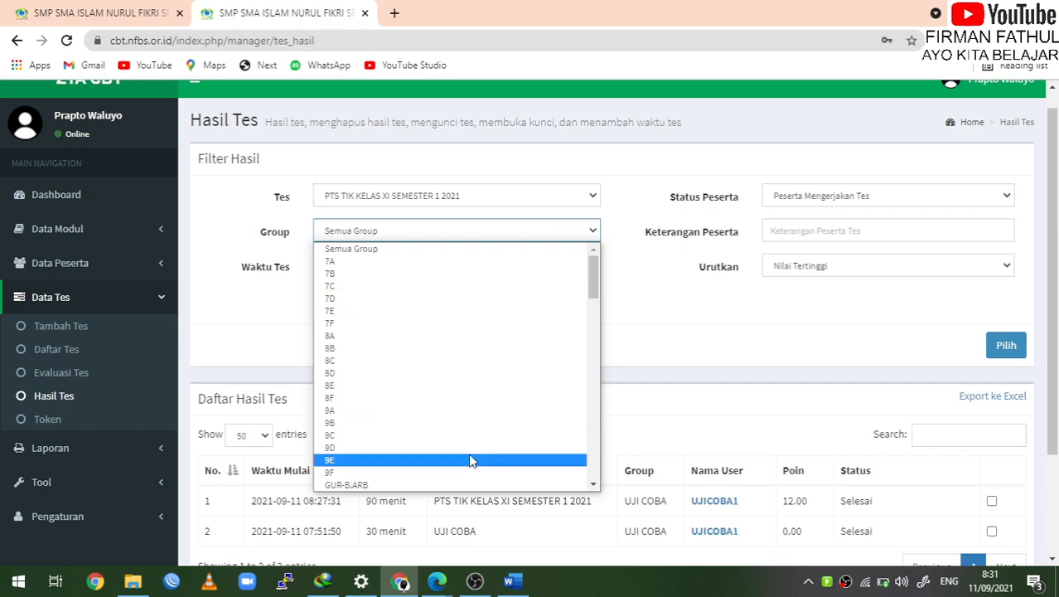
pyautogui.scroll(-5, 470, 461)
pyautogui.scroll(-6, 469, 461)
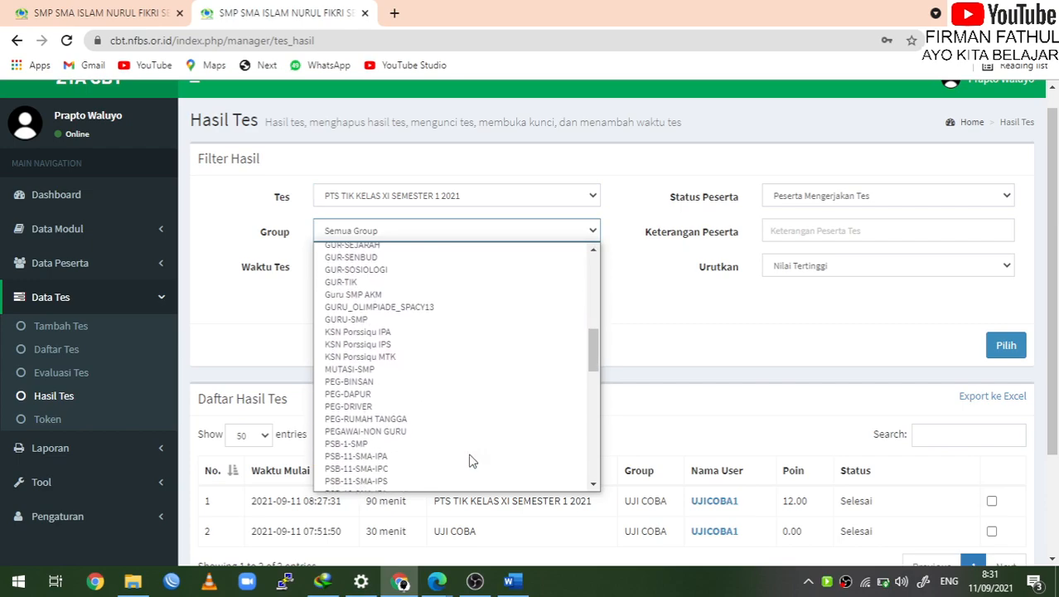
pyautogui.scroll(-6, 469, 461)
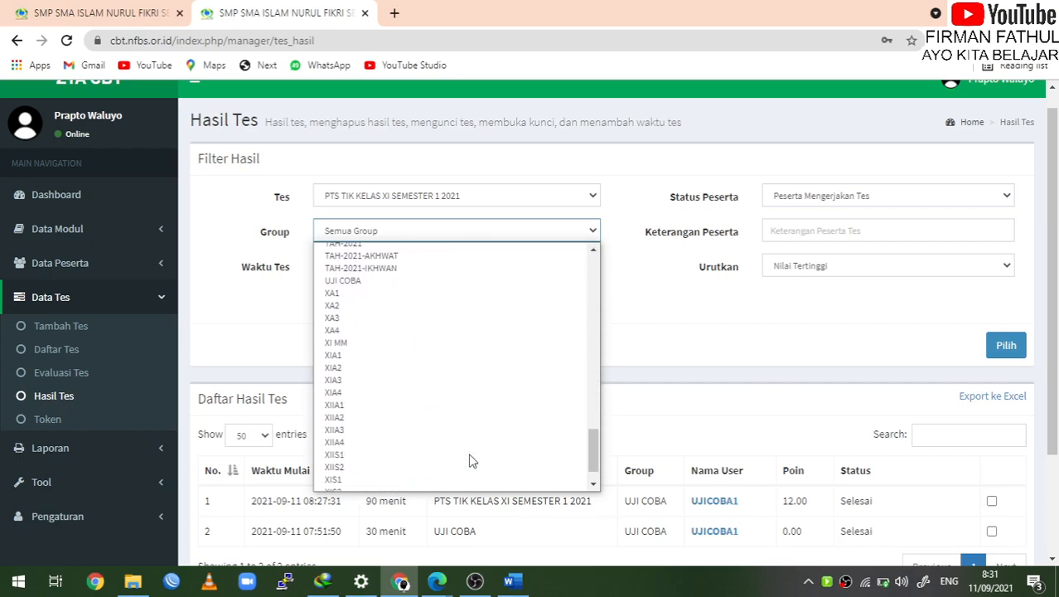
pyautogui.click(391, 284)
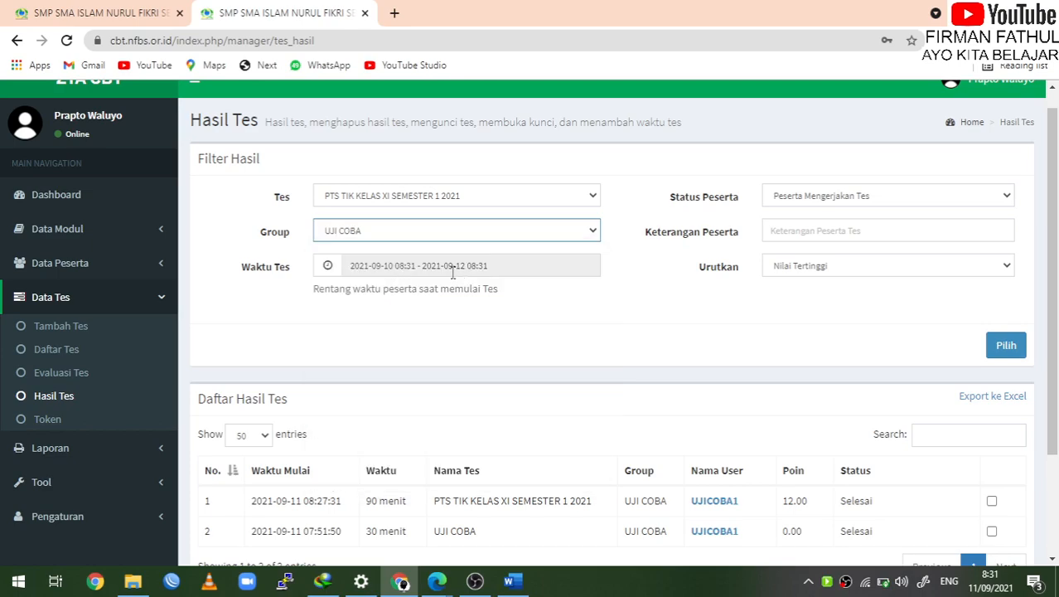
pyautogui.click(329, 277)
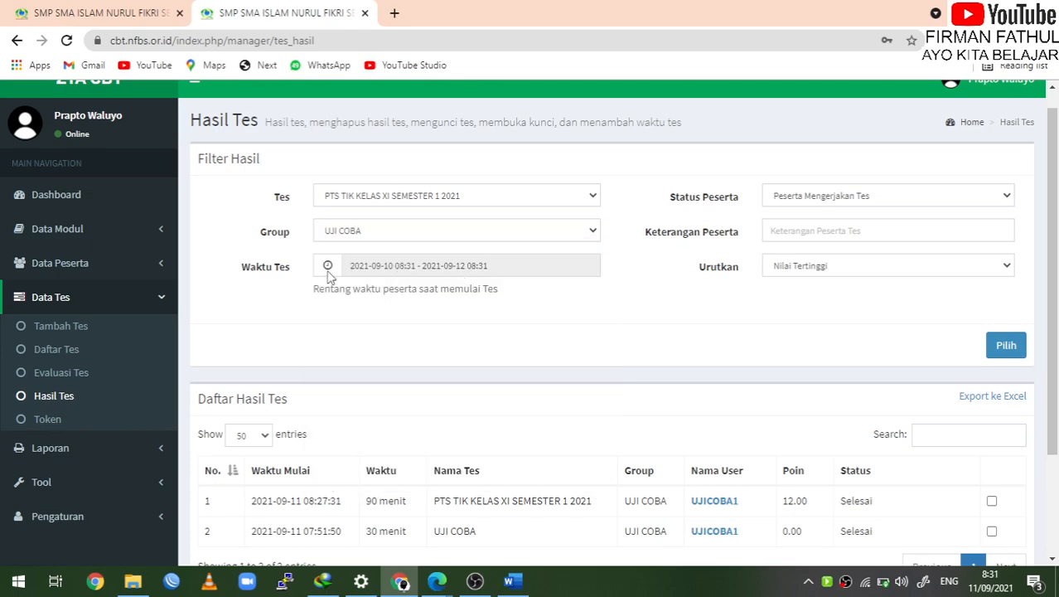
pyautogui.click(371, 271)
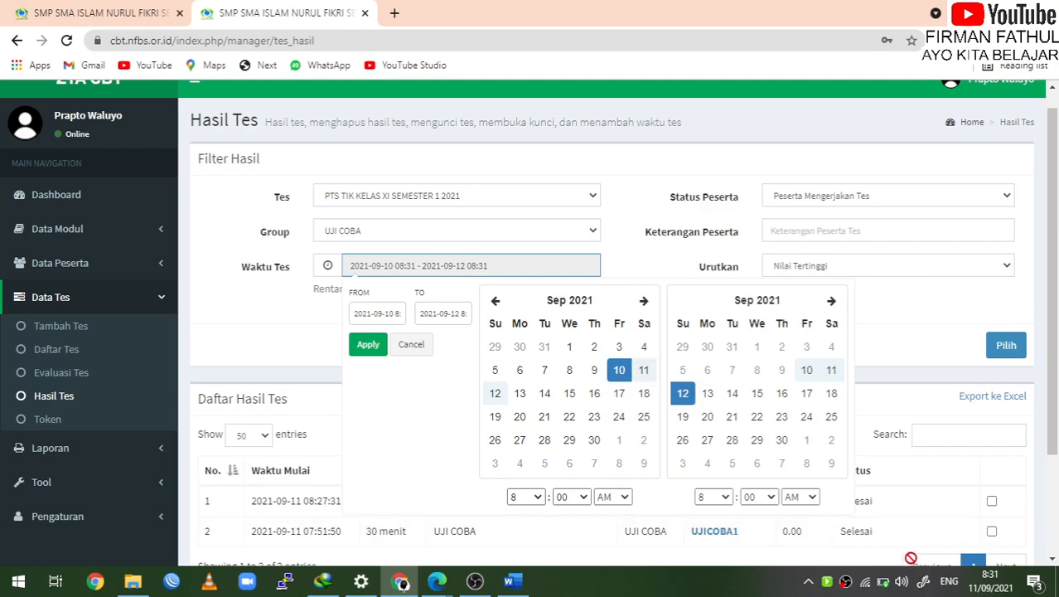
pyautogui.click(368, 345)
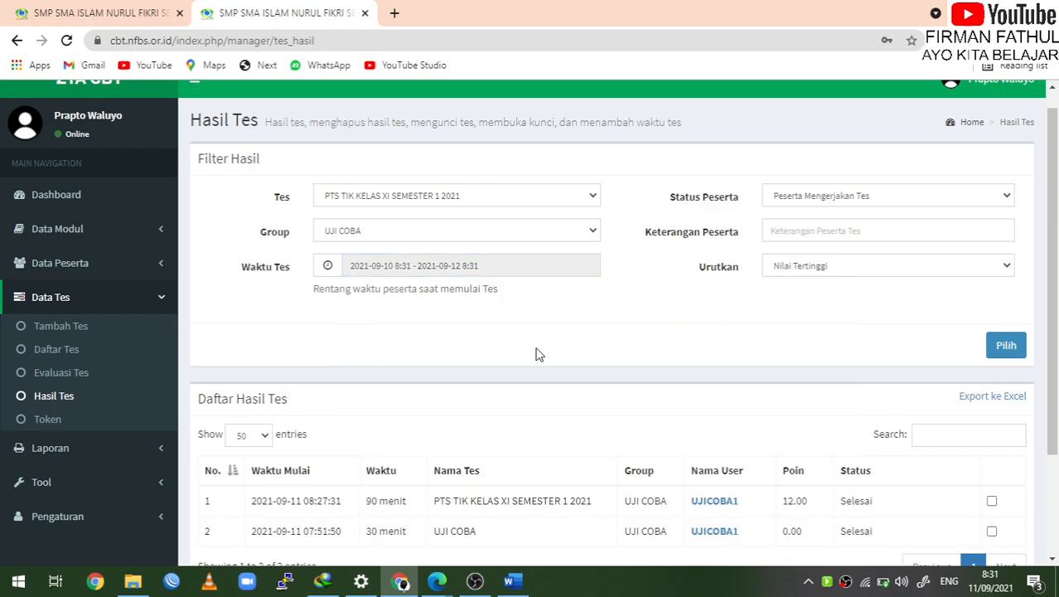
# Check the participant status options, leaving the current status unchanged
pyautogui.scroll(-2, 557, 363)
pyautogui.scroll(2, 557, 364)
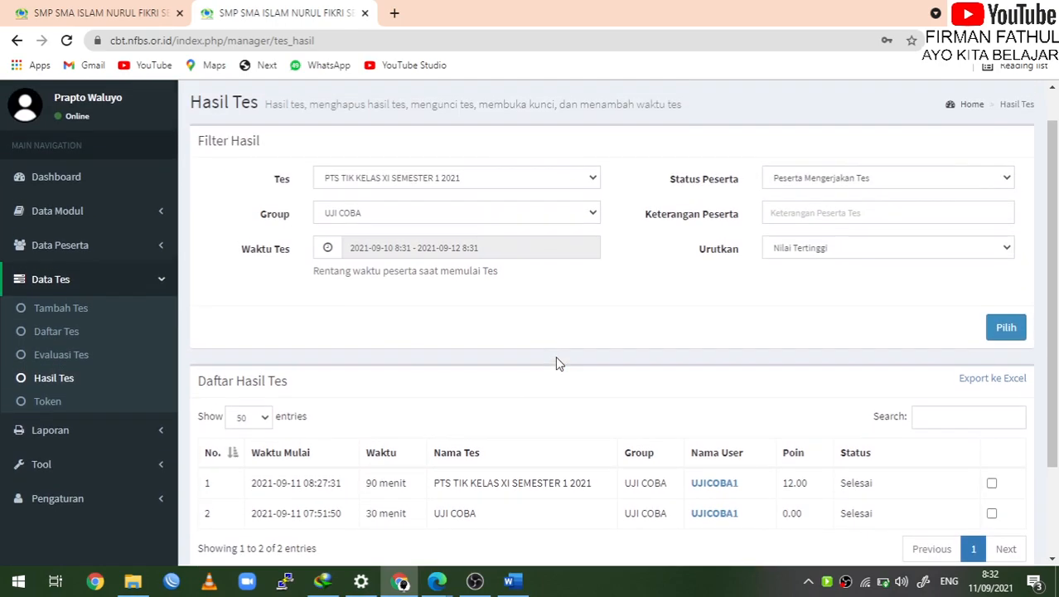
pyautogui.click(865, 182)
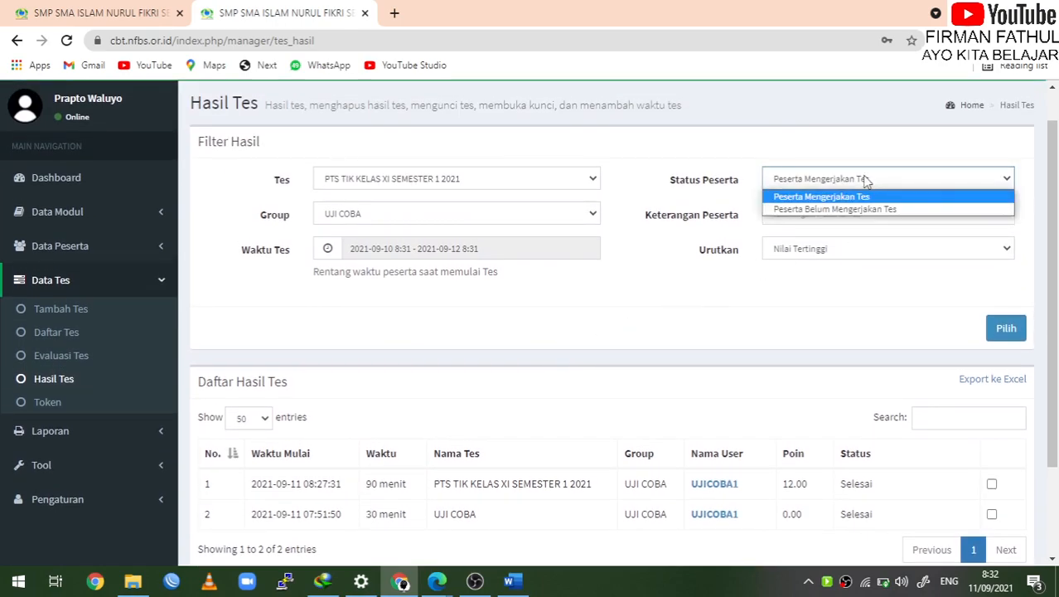
pyautogui.click(865, 181)
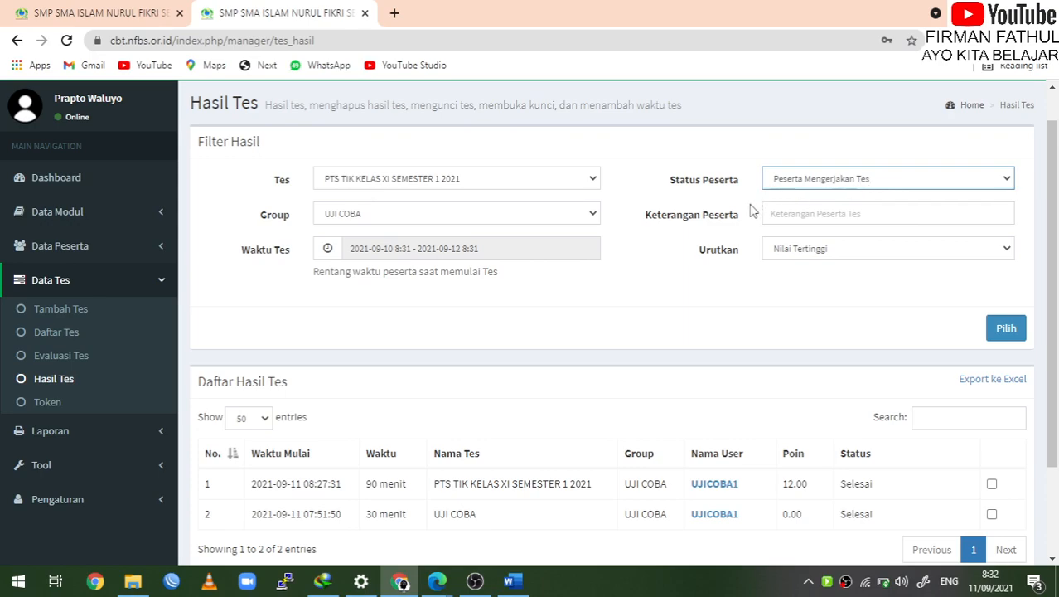
pyautogui.scroll(1, 733, 205)
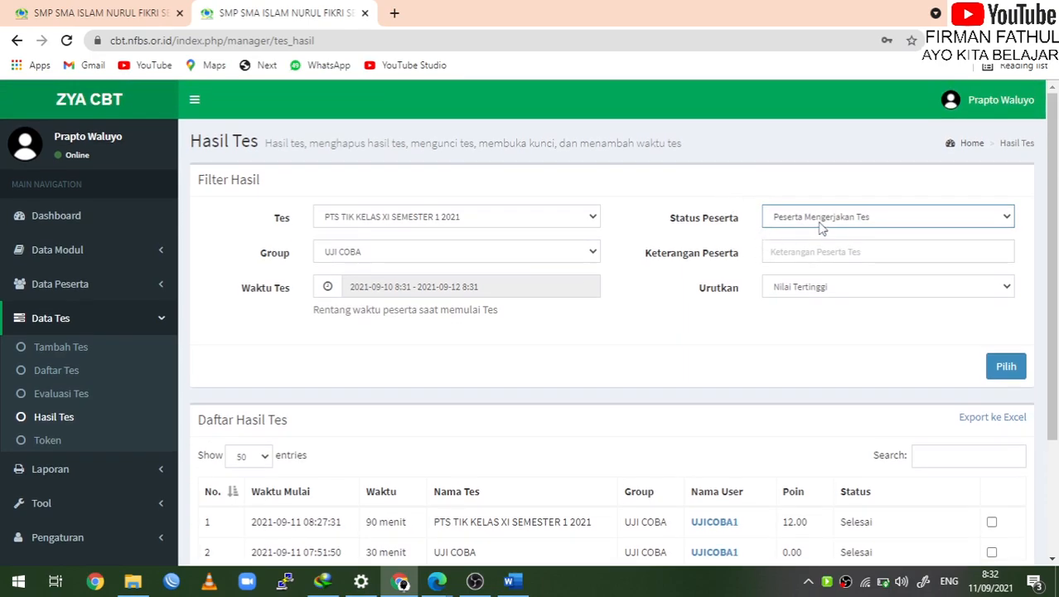
pyautogui.click(836, 219)
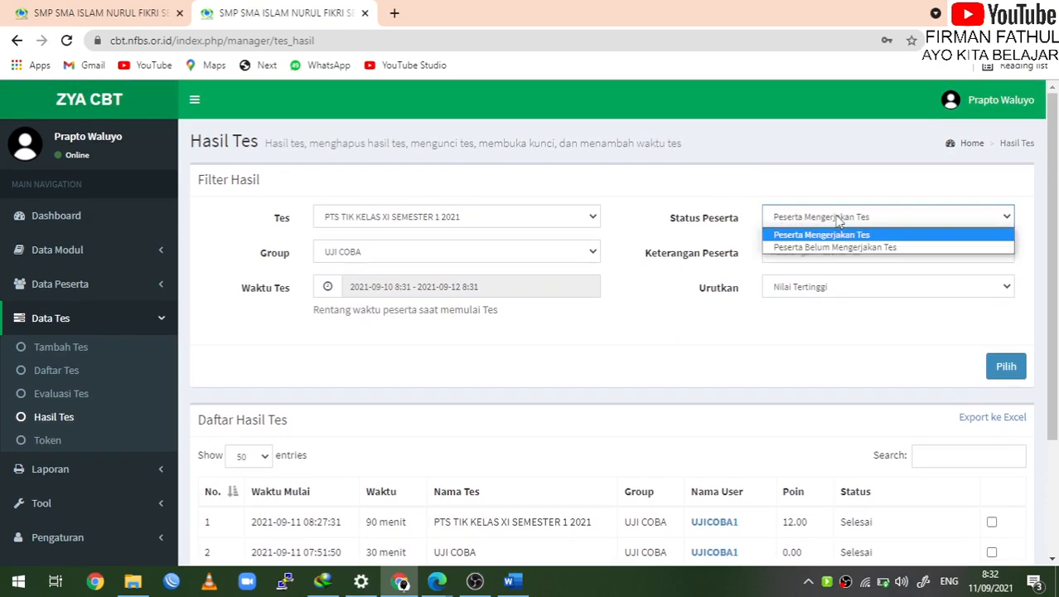
pyautogui.click(791, 335)
# Sort by Nama User and refresh, showing one PTS TIK result at 12.00
pyautogui.click(818, 286)
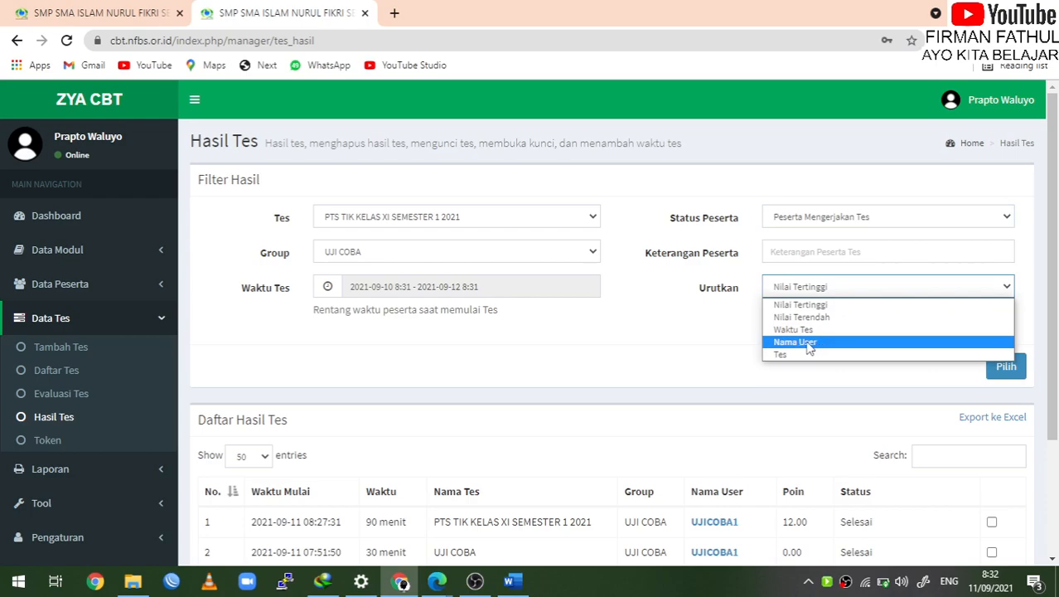
pyautogui.click(816, 342)
pyautogui.click(1008, 371)
pyautogui.scroll(-3, 780, 439)
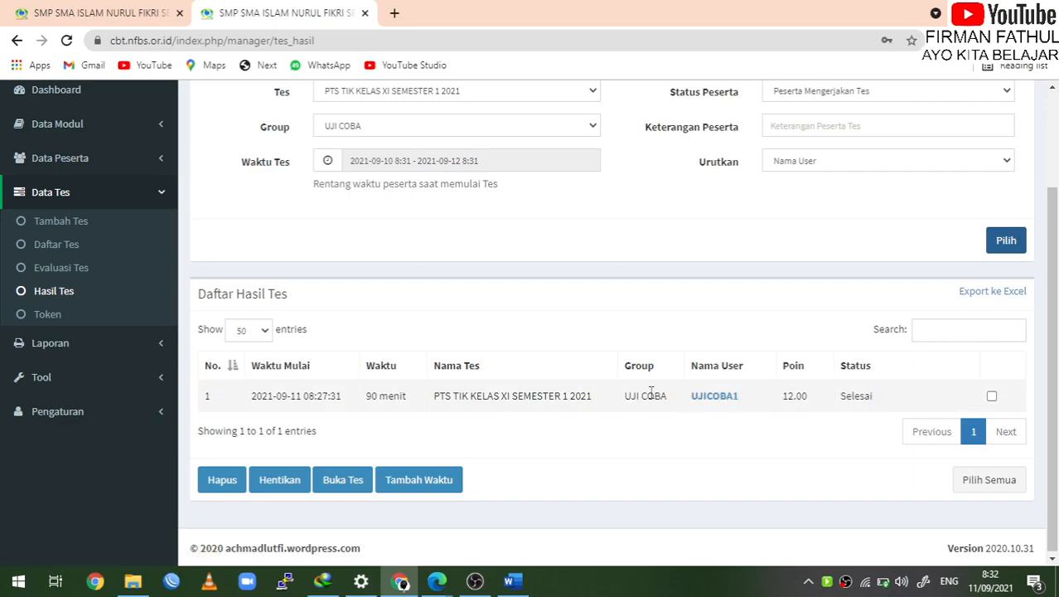
pyautogui.scroll(1, 639, 390)
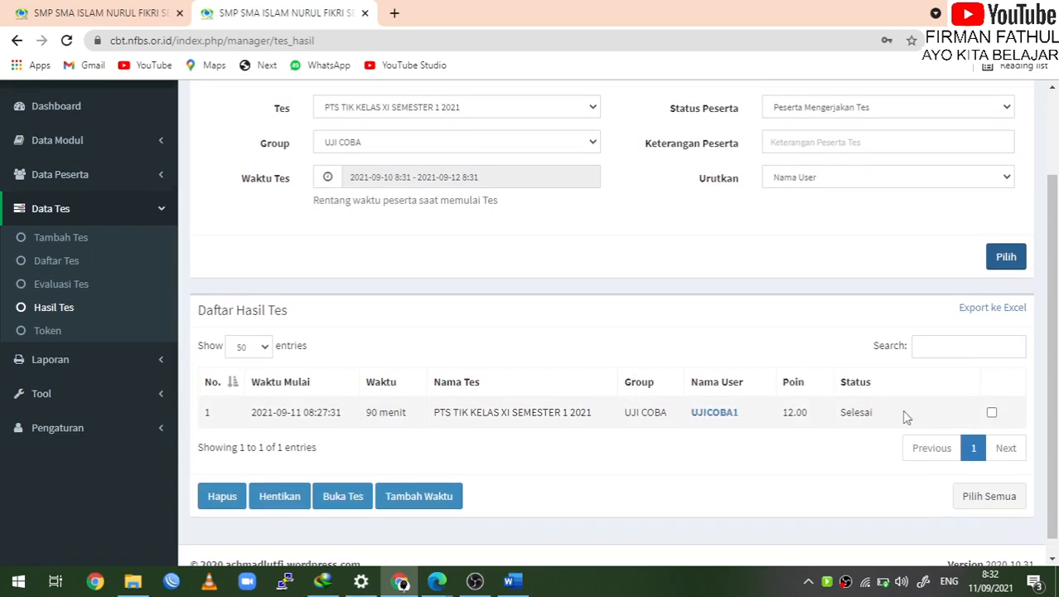
pyautogui.scroll(1, 922, 406)
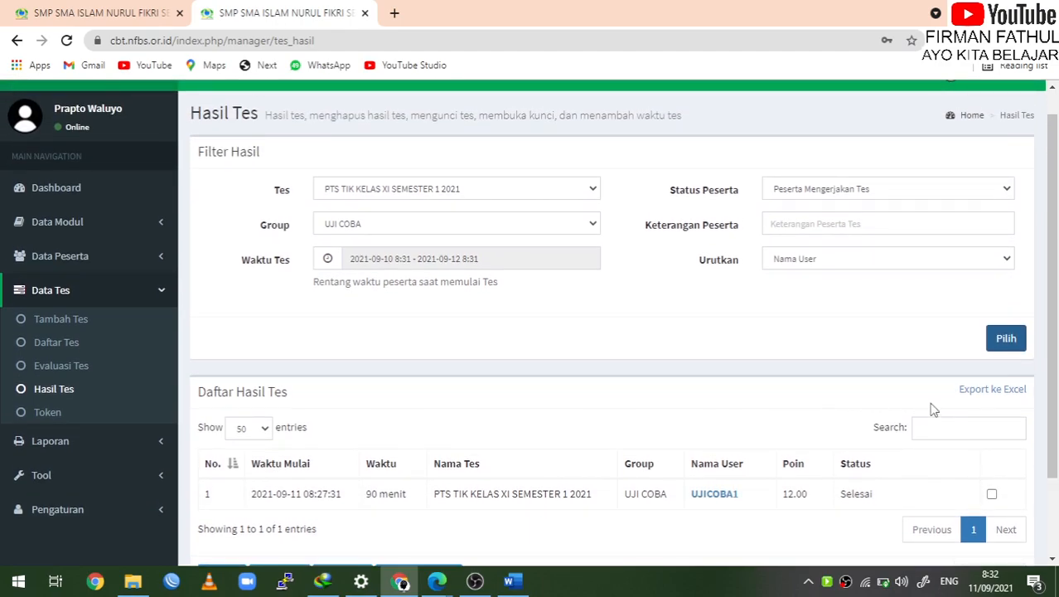
pyautogui.scroll(1, 603, 473)
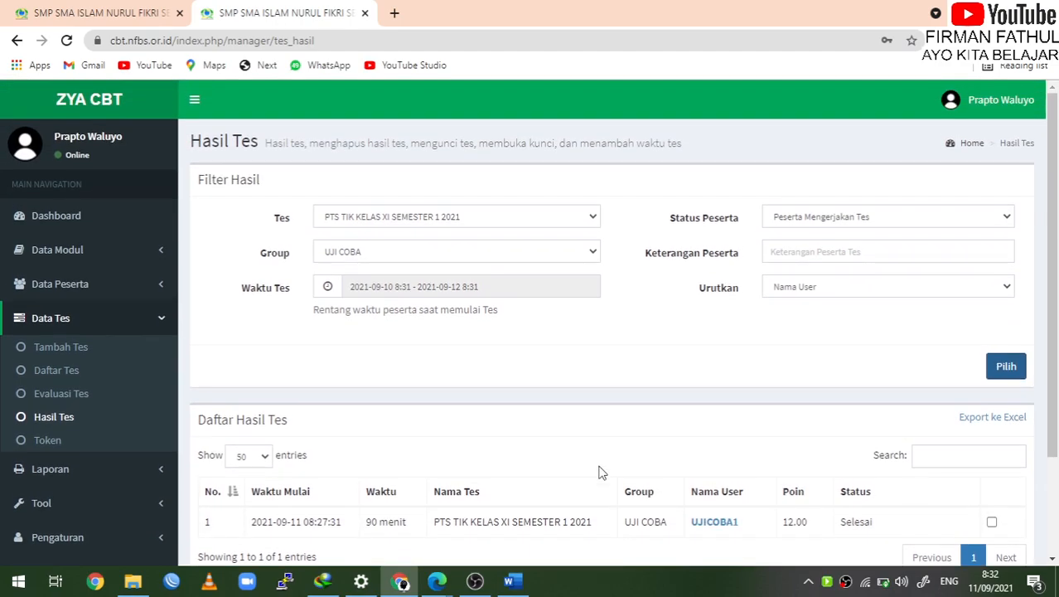
pyautogui.click(592, 250)
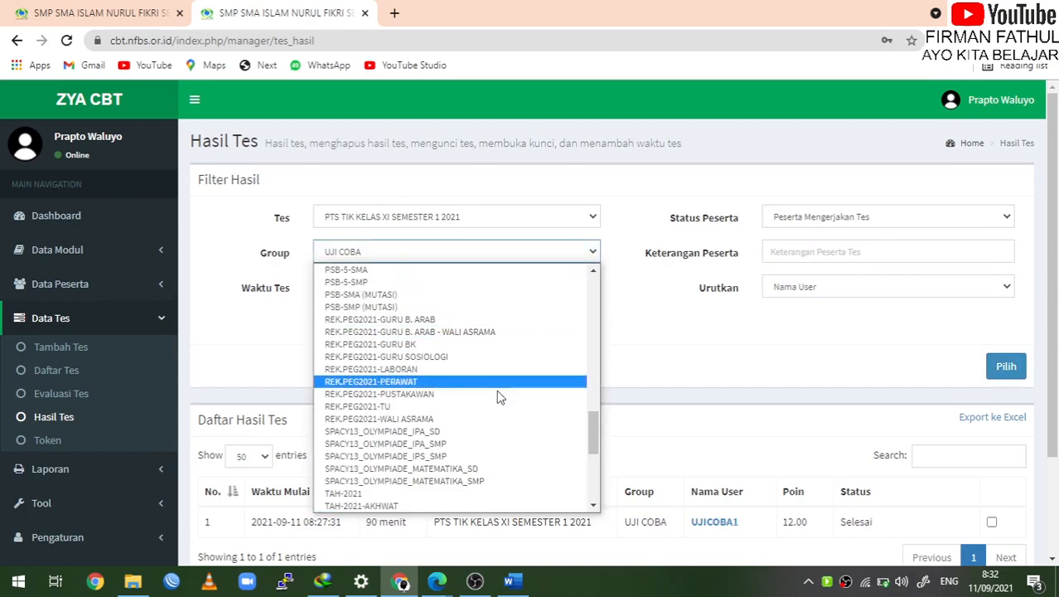
pyautogui.scroll(-3, 492, 407)
# Choose group XIA1 and the UH TIK KELAS XI SEM 1 2021 test in the filters
pyautogui.scroll(2, 494, 408)
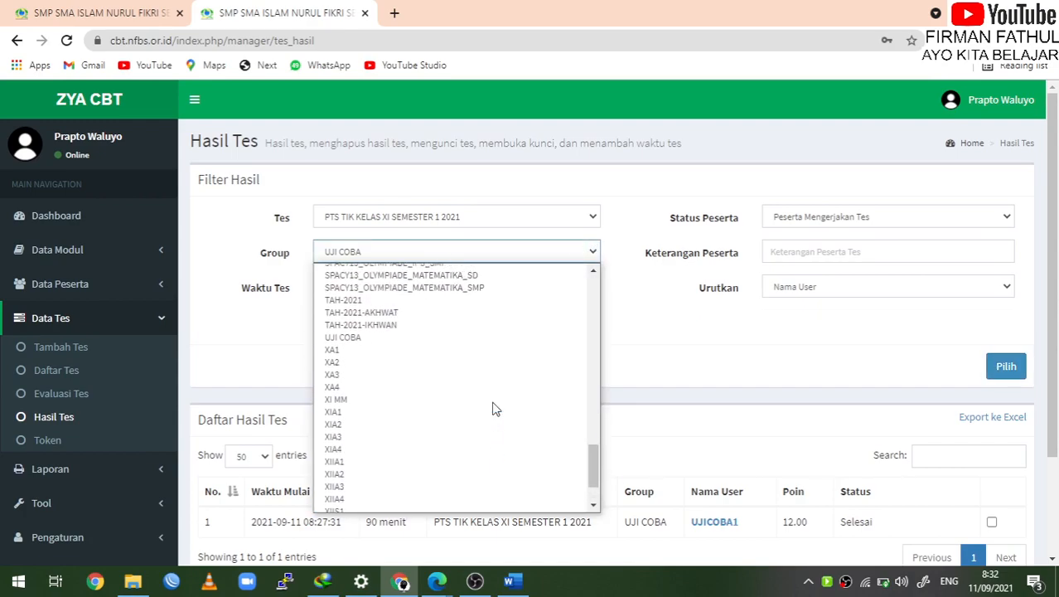
pyautogui.click(409, 428)
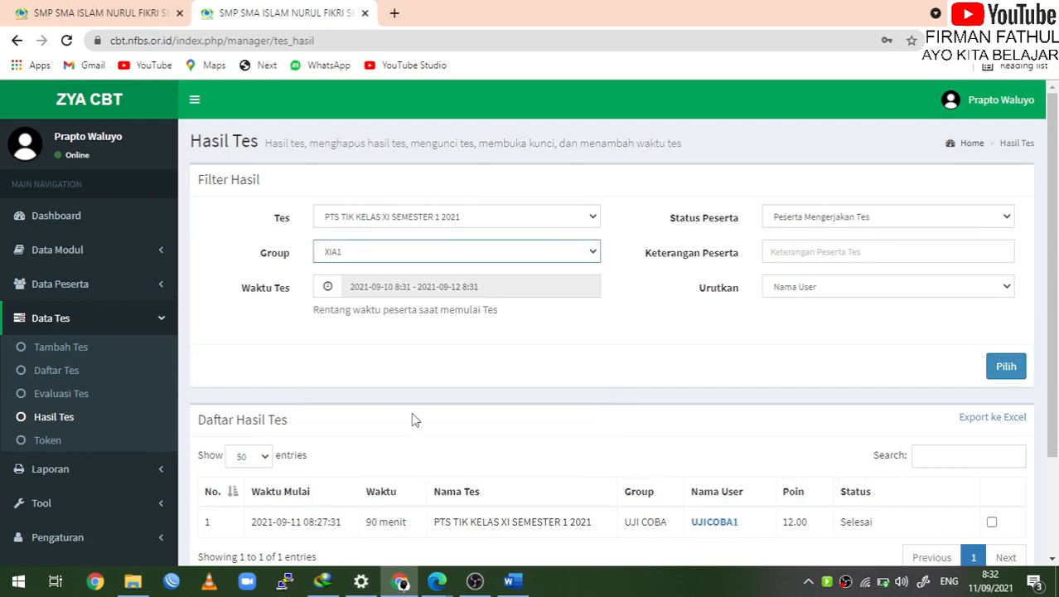
pyautogui.click(535, 214)
pyautogui.scroll(-5, 483, 424)
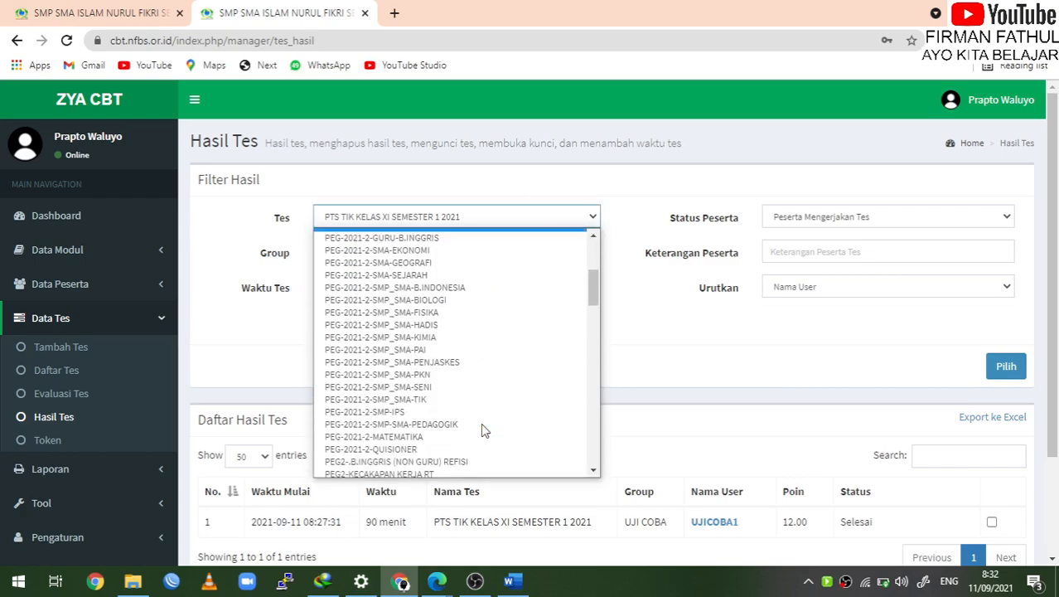
pyautogui.scroll(-8, 481, 423)
pyautogui.scroll(4, 480, 423)
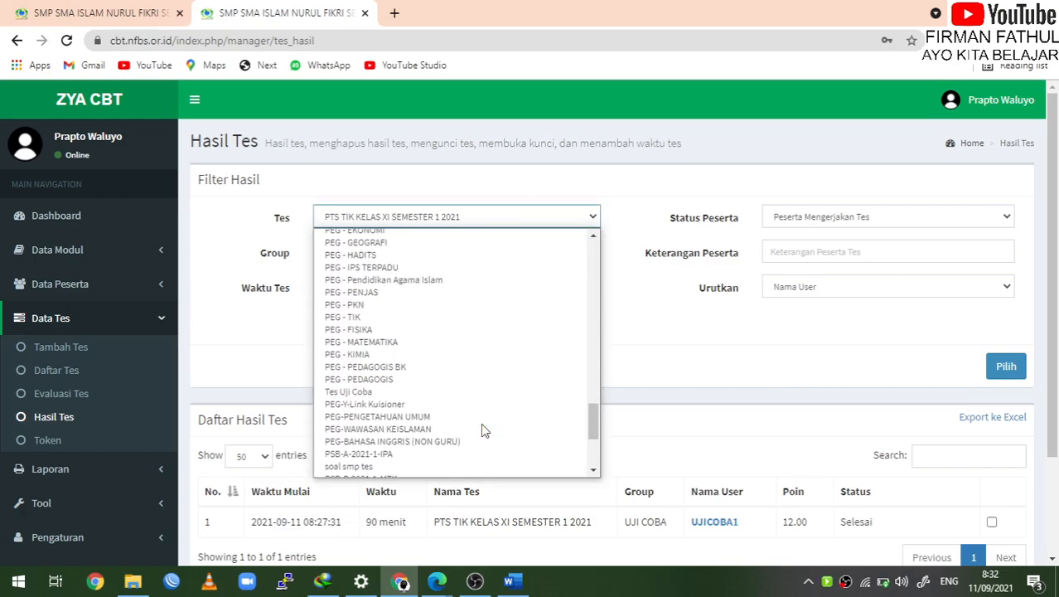
pyautogui.scroll(6, 481, 423)
pyautogui.scroll(-3, 481, 422)
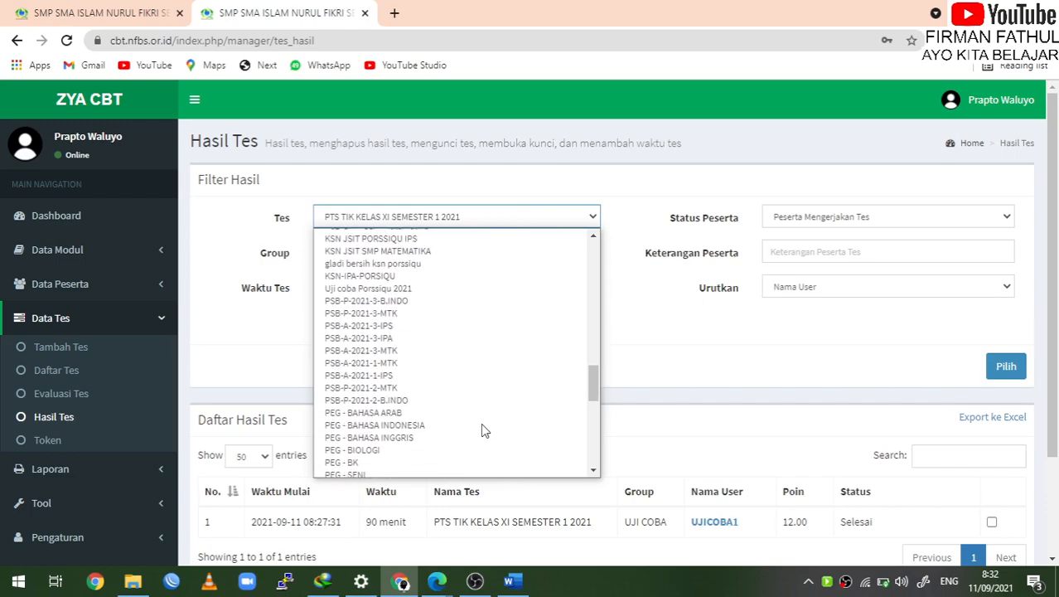
pyautogui.scroll(-10, 481, 423)
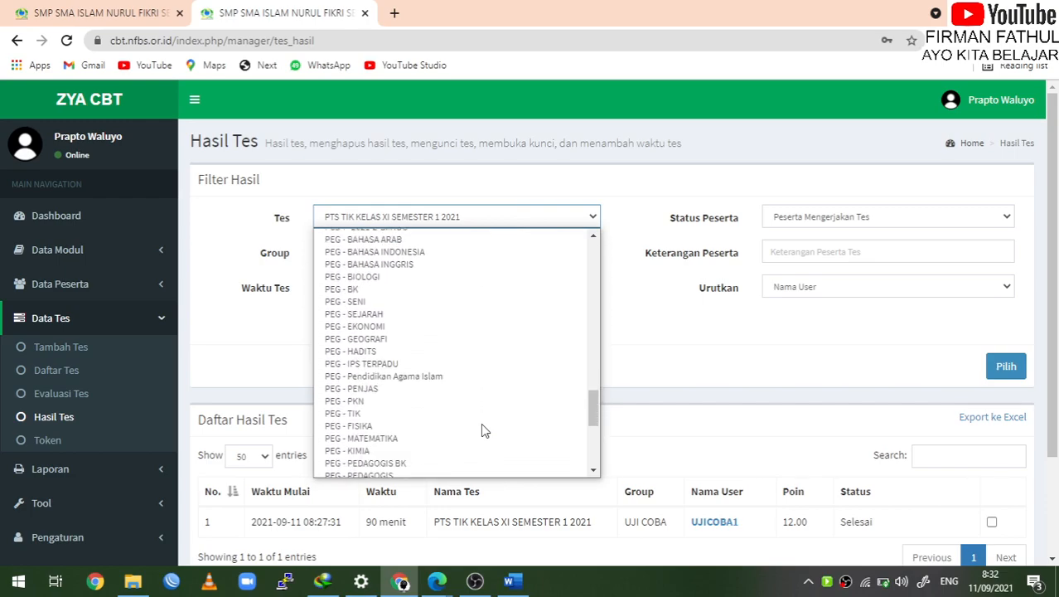
pyautogui.scroll(-2, 481, 423)
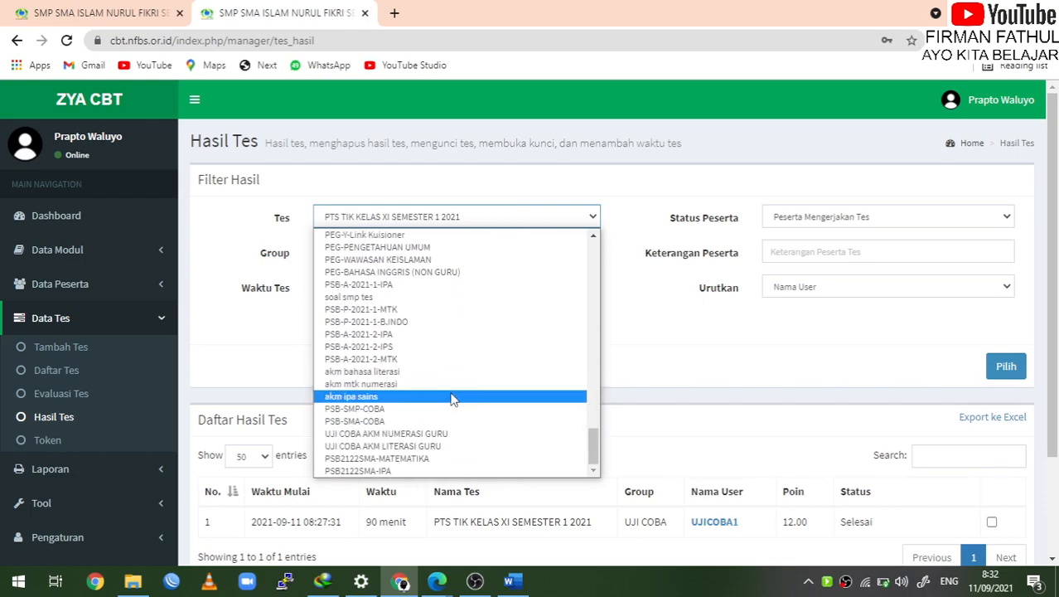
pyautogui.scroll(15, 452, 398)
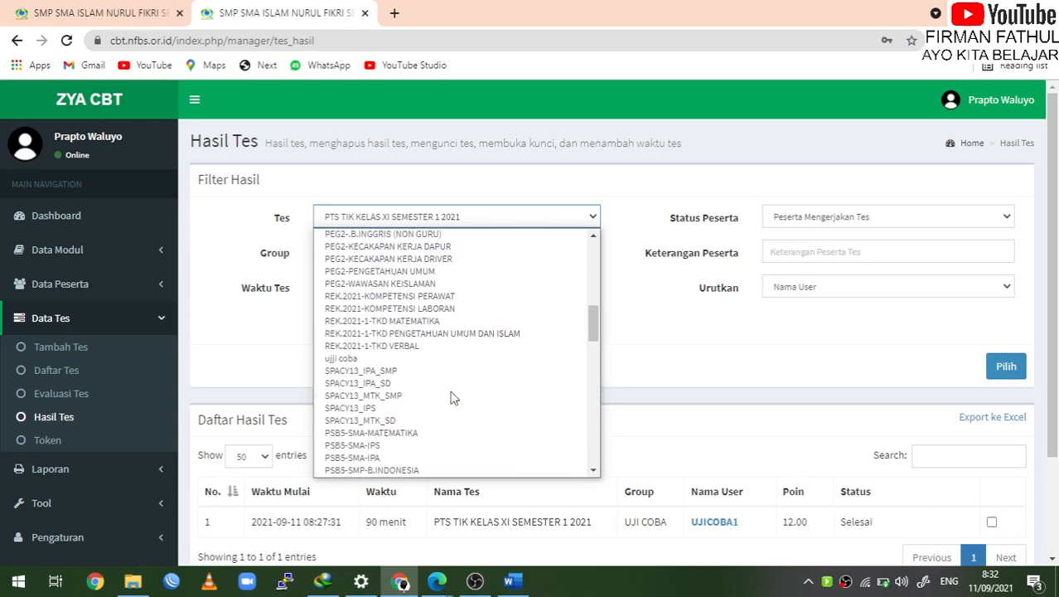
pyautogui.scroll(4, 453, 399)
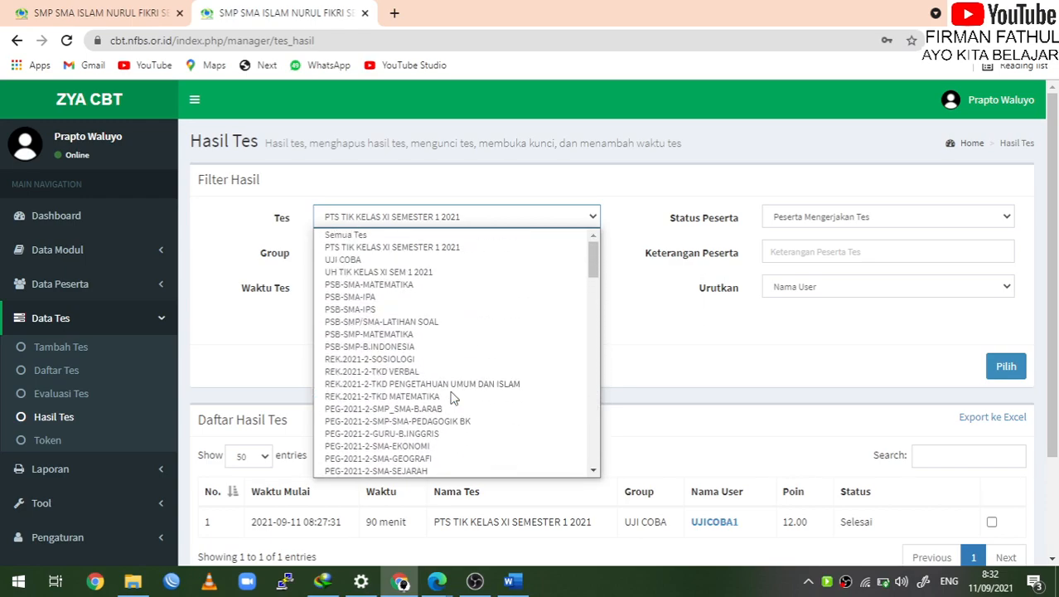
pyautogui.click(430, 273)
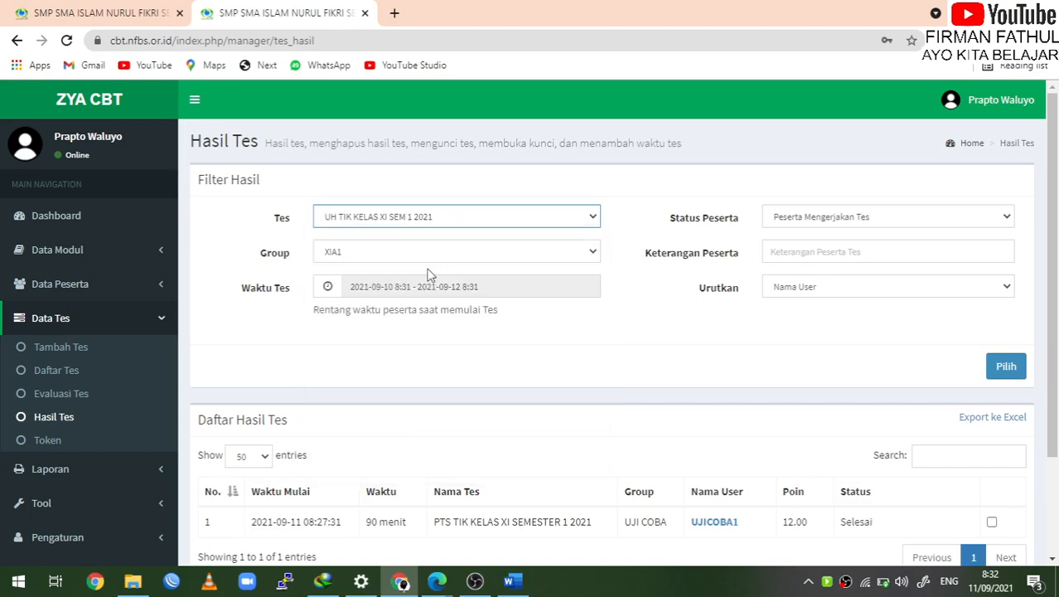
pyautogui.click(388, 296)
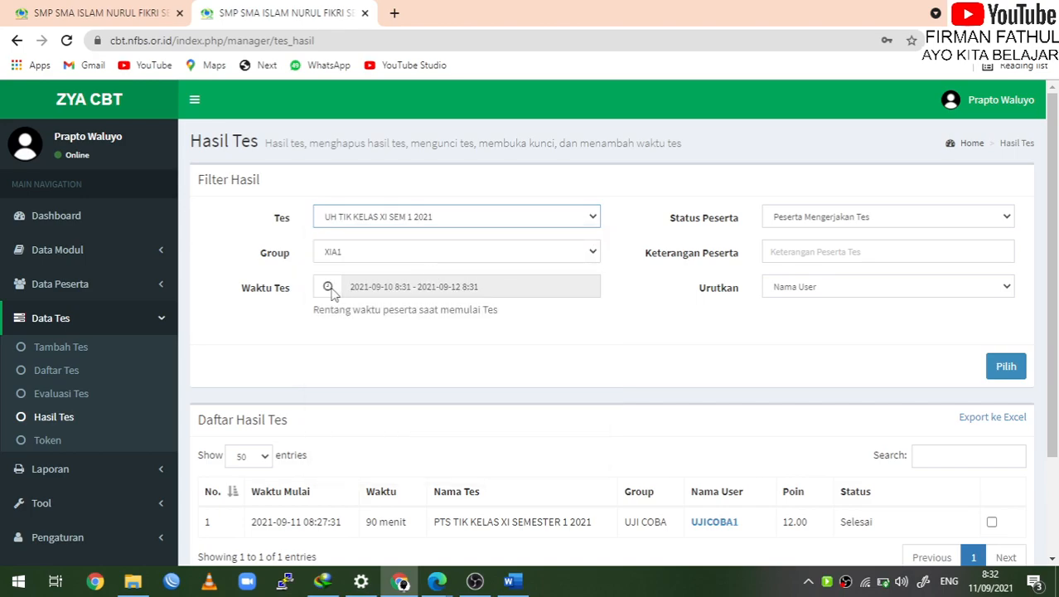
# Set the test time range to 5–12 September 2021 and apply it
pyautogui.click(384, 294)
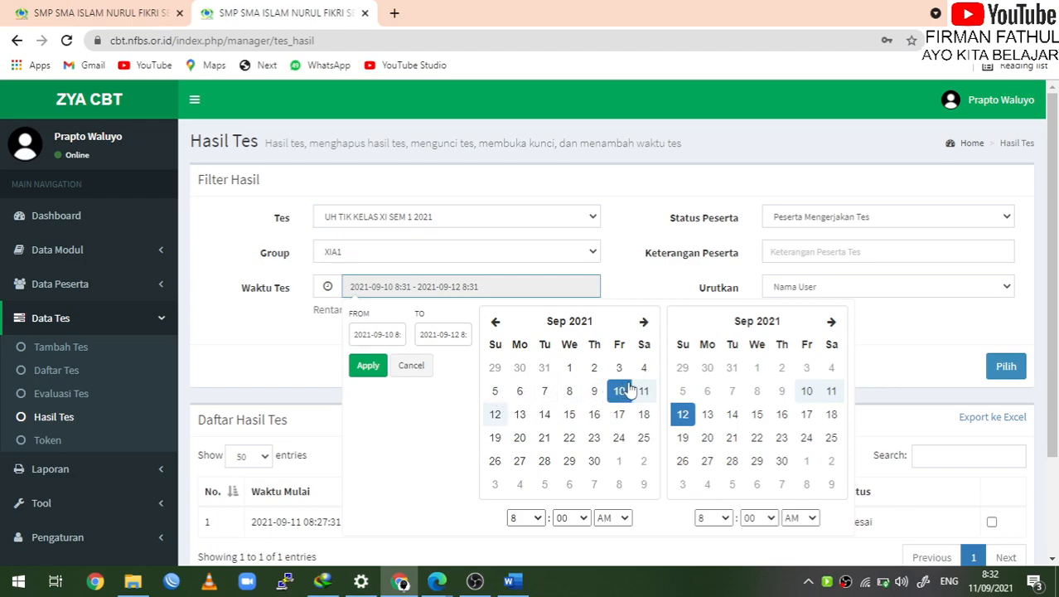
pyautogui.click(496, 392)
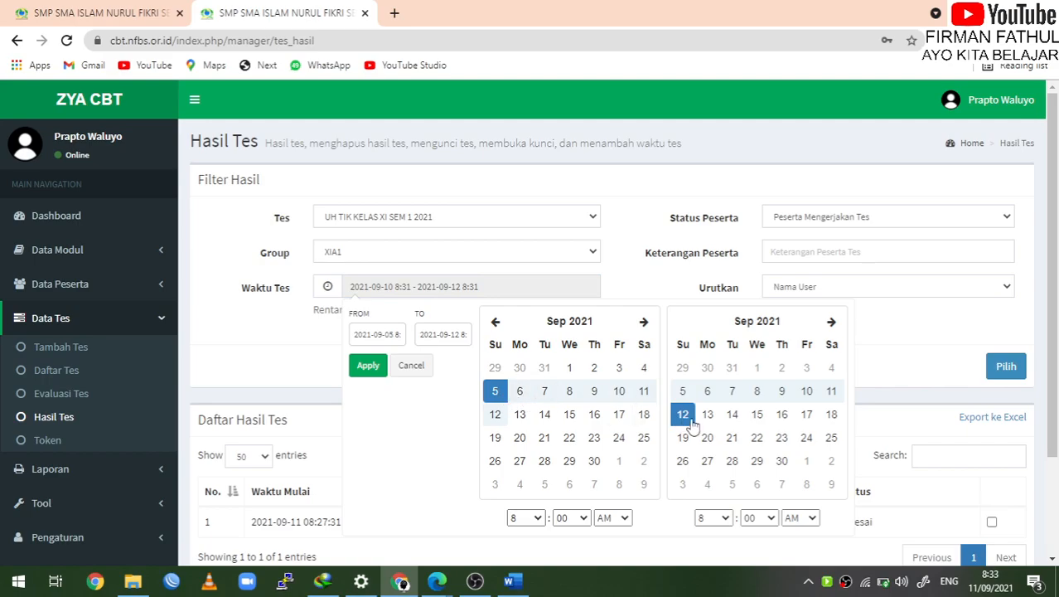
pyautogui.click(367, 368)
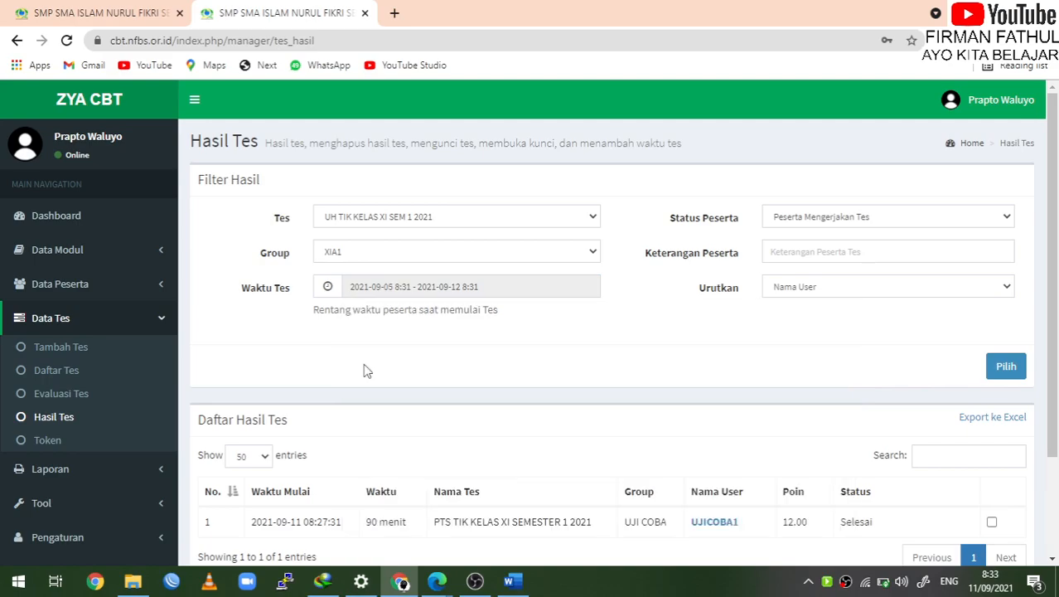
pyautogui.scroll(-3, 514, 385)
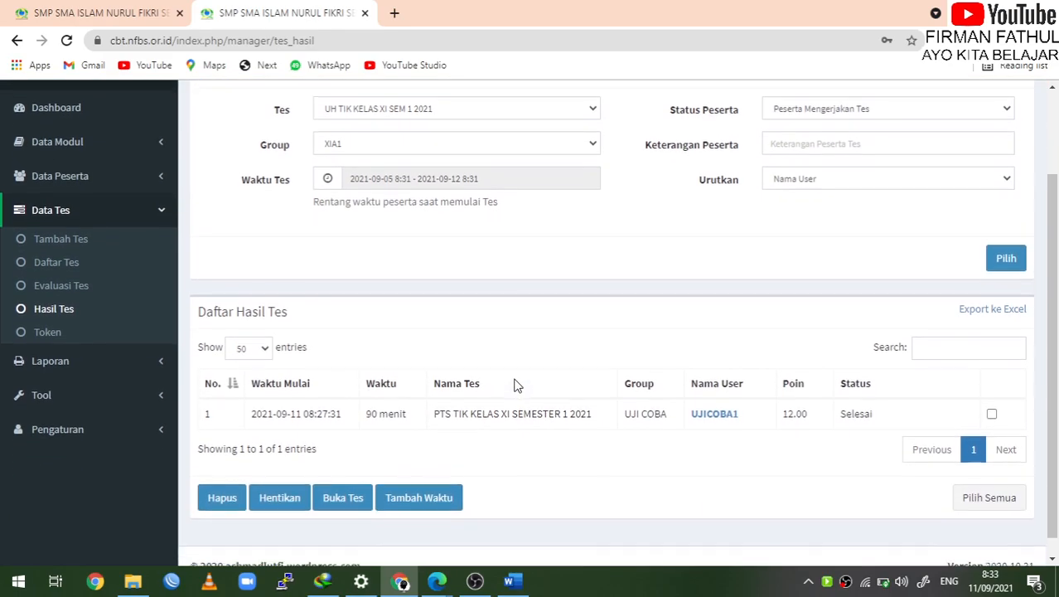
pyautogui.scroll(1, 844, 215)
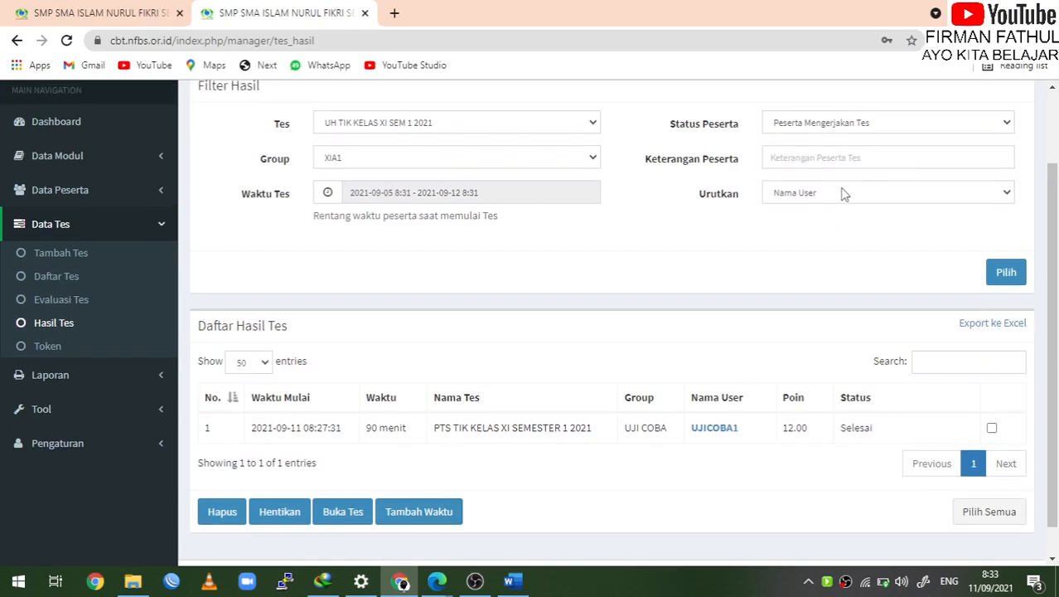
# Keep the taken-test status and Nama User sort, then load the 26 XIA1 results
pyautogui.click(847, 122)
pyautogui.click(848, 137)
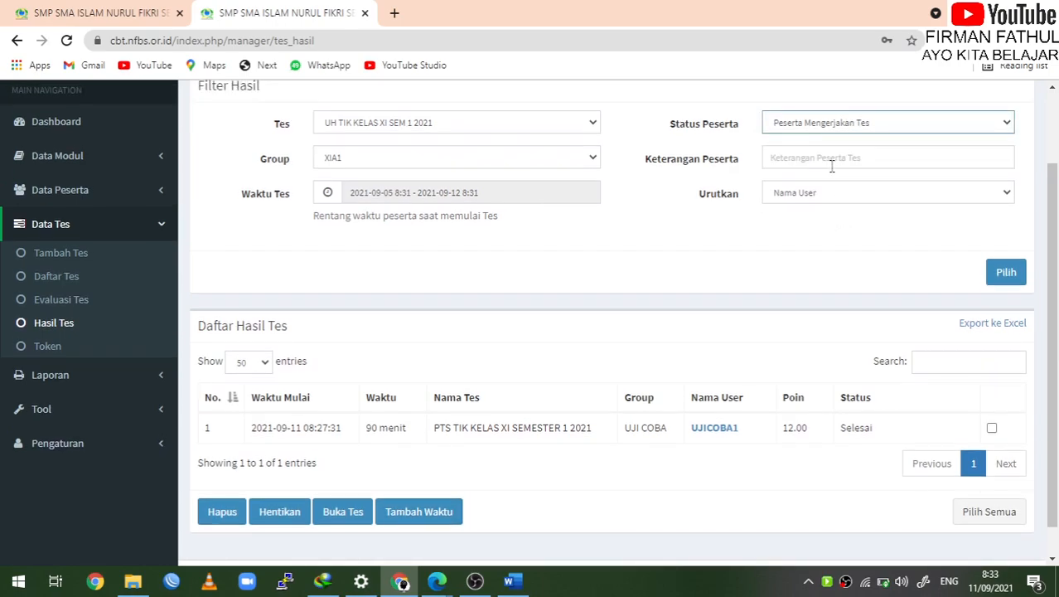
pyautogui.click(832, 193)
pyautogui.click(828, 209)
pyautogui.click(1011, 275)
pyautogui.scroll(-8, 812, 442)
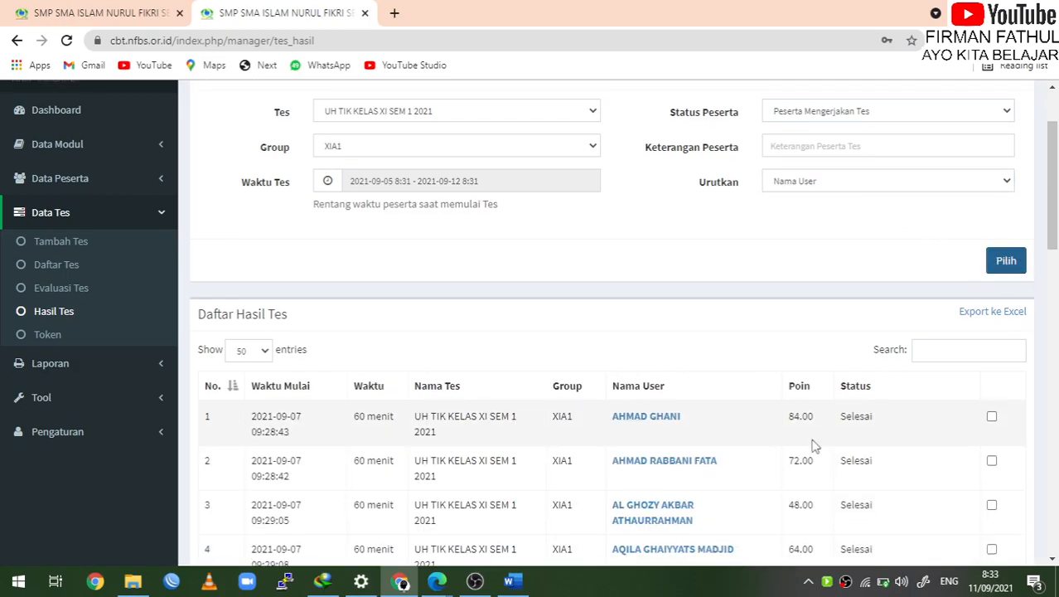
pyautogui.scroll(-10, 811, 445)
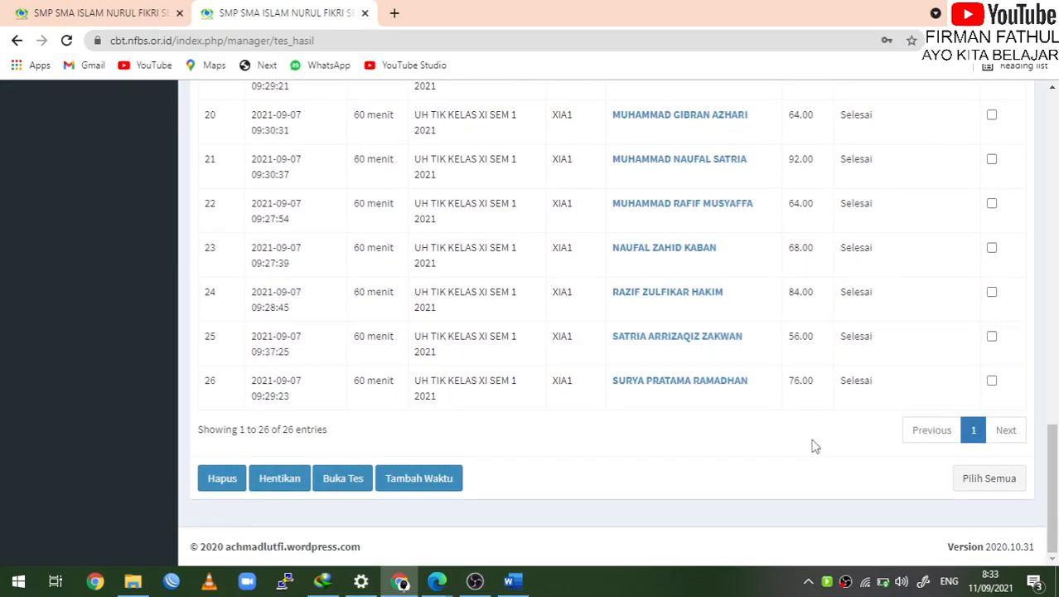
pyautogui.scroll(15, 813, 442)
pyautogui.scroll(3, 813, 440)
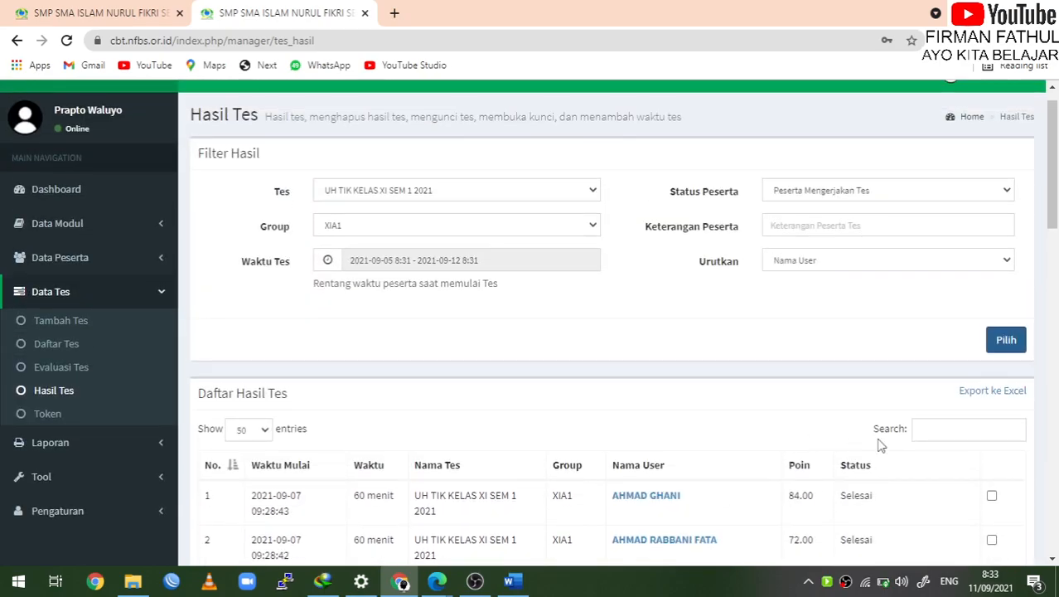
pyautogui.click(1019, 399)
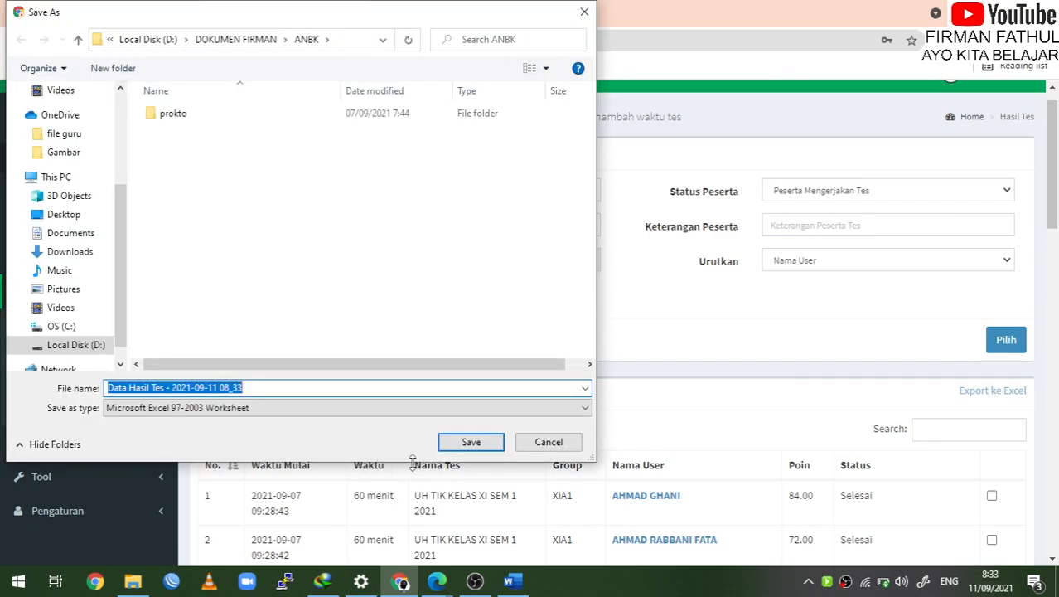
pyautogui.click(91, 346)
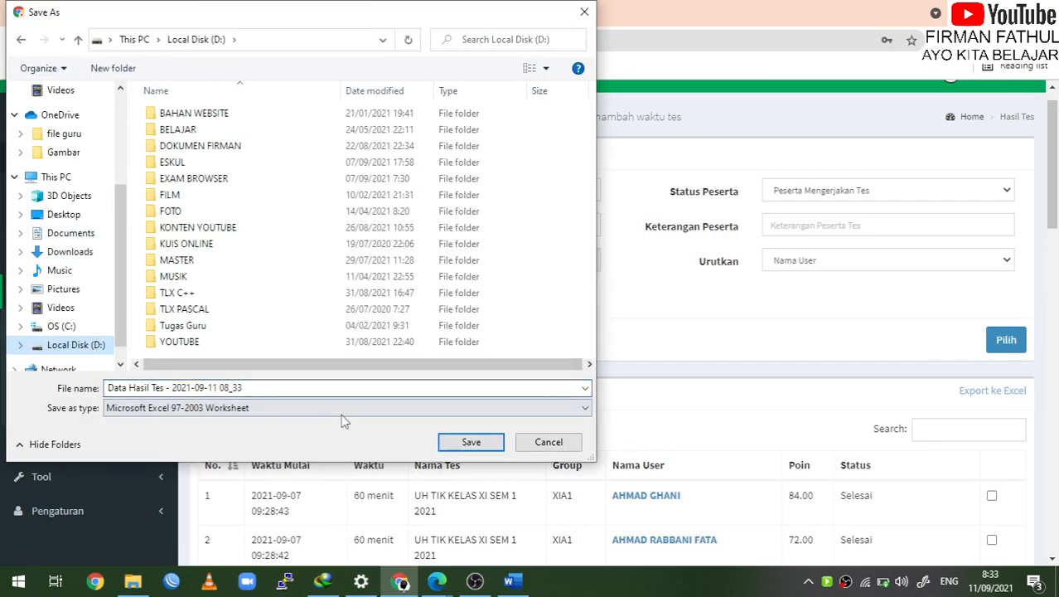
pyautogui.click(469, 441)
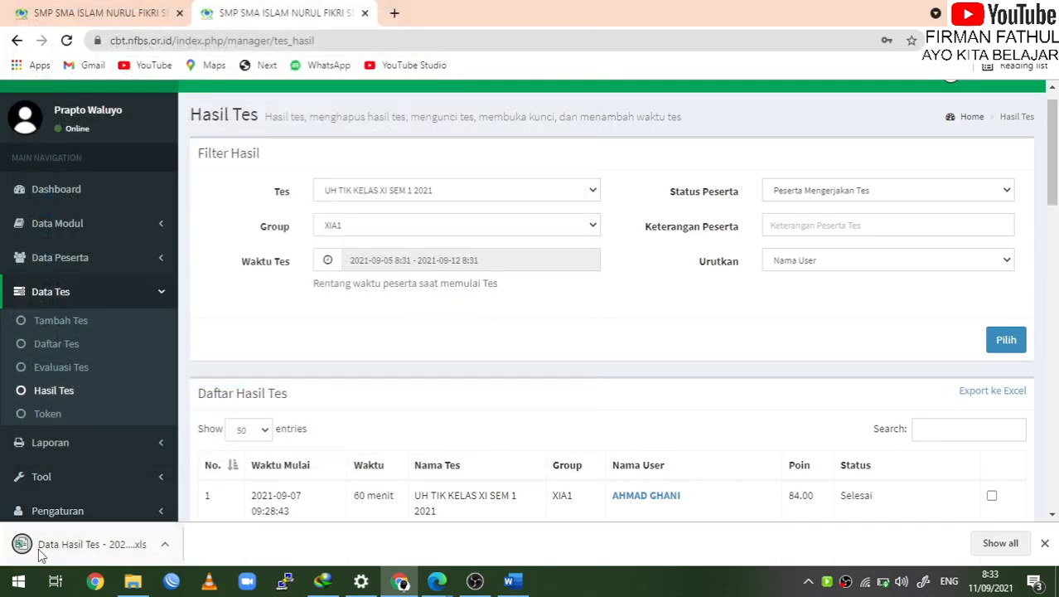
pyautogui.click(80, 551)
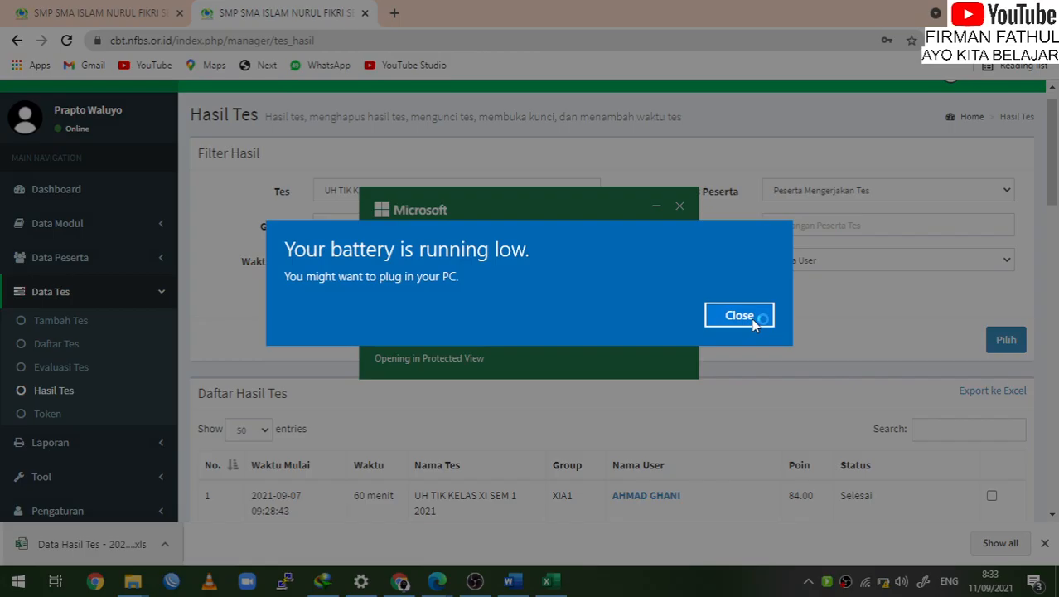
# Enable editing and review the Username, Poin, Waktu Mulai and Nama Tes headers
pyautogui.click(739, 315)
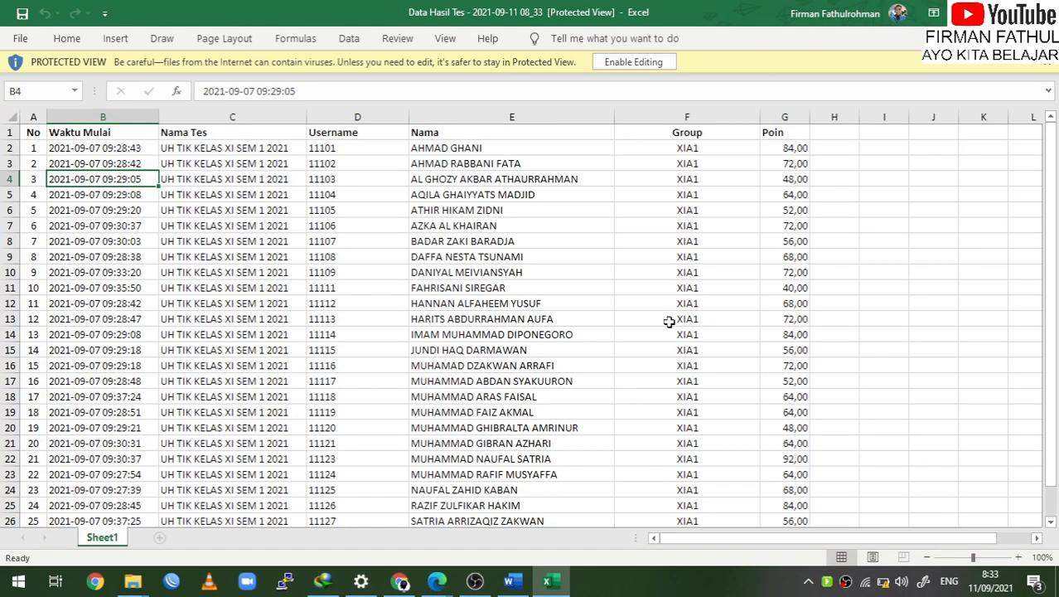
pyautogui.click(647, 69)
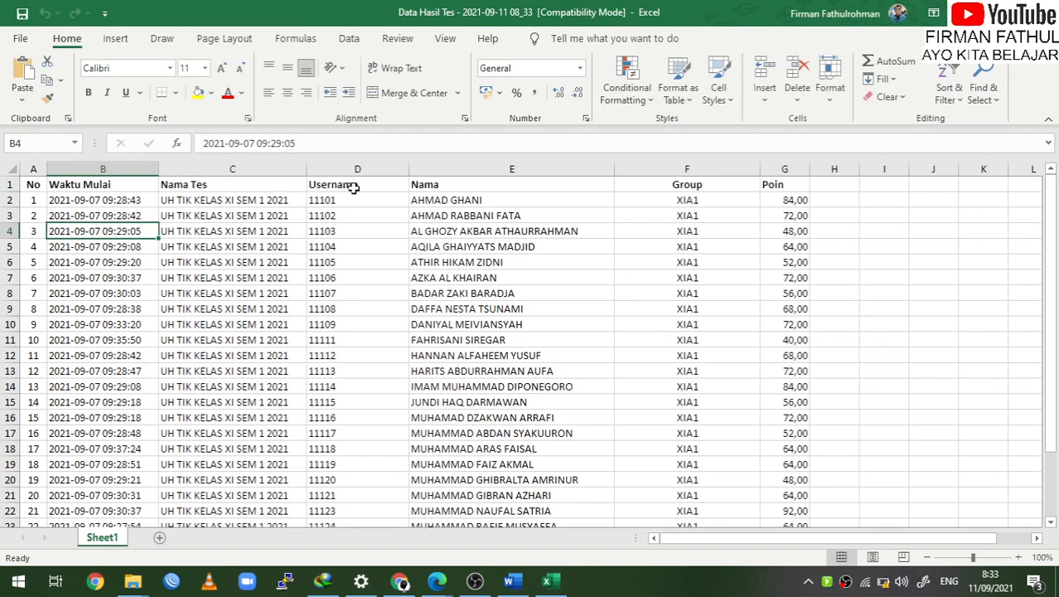
pyautogui.click(353, 188)
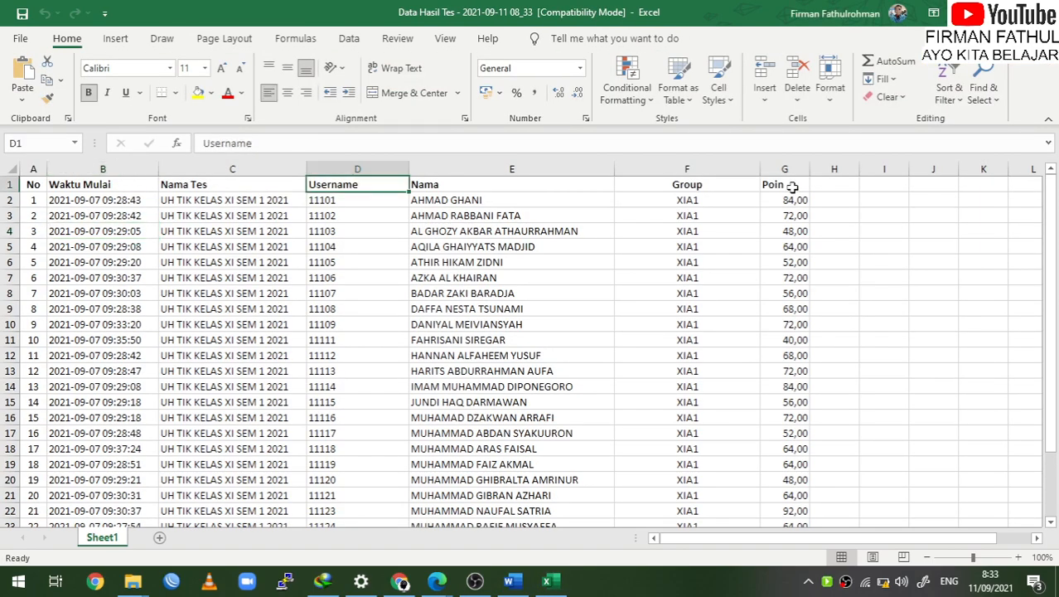
pyautogui.click(792, 187)
pyautogui.click(363, 184)
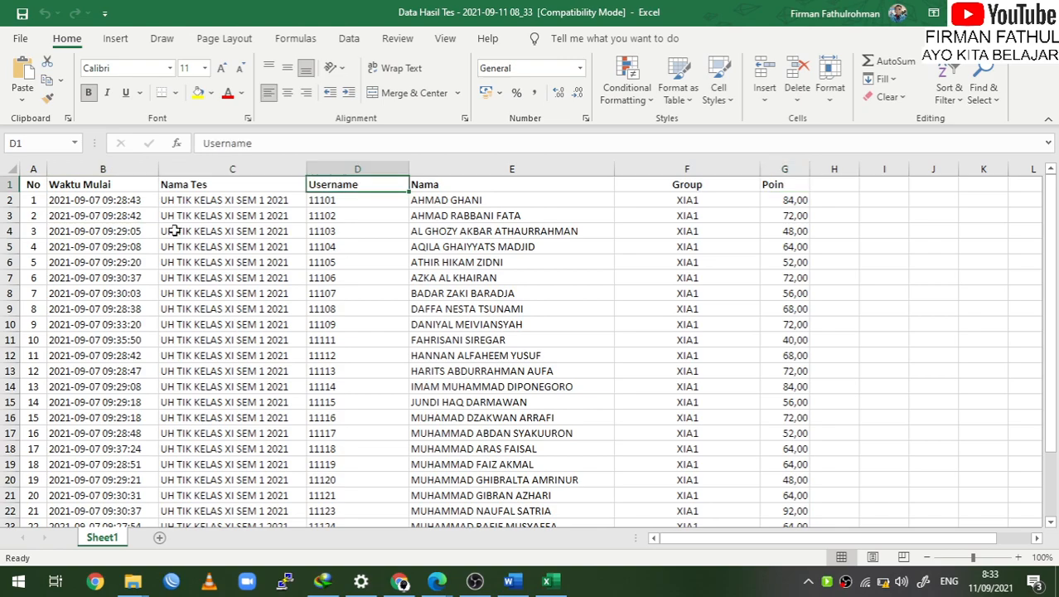
pyautogui.click(105, 187)
pyautogui.click(224, 184)
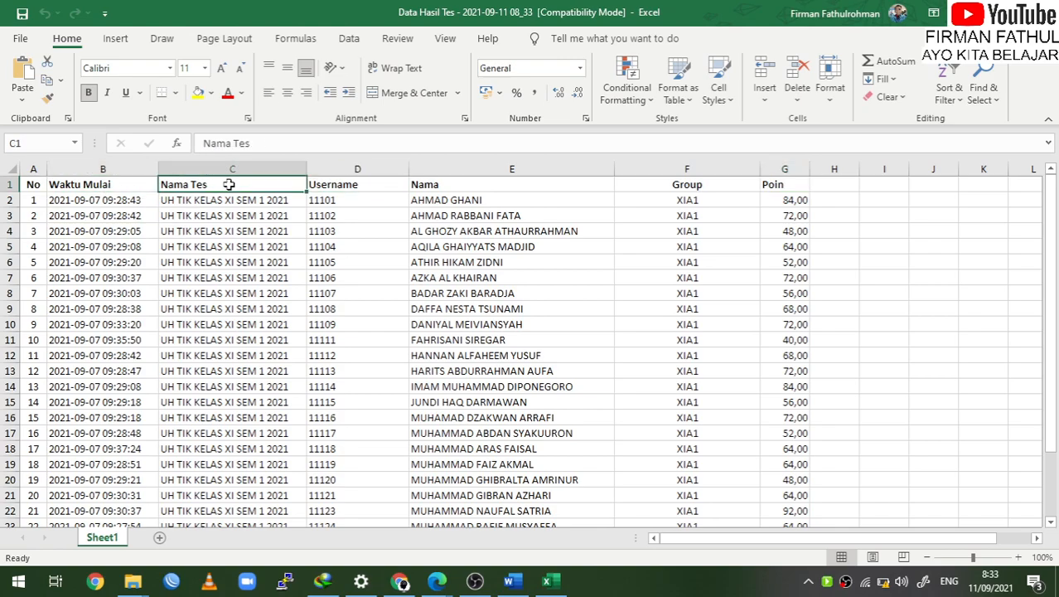
pyautogui.click(352, 186)
pyautogui.scroll(-7, 399, 345)
pyautogui.scroll(7, 400, 346)
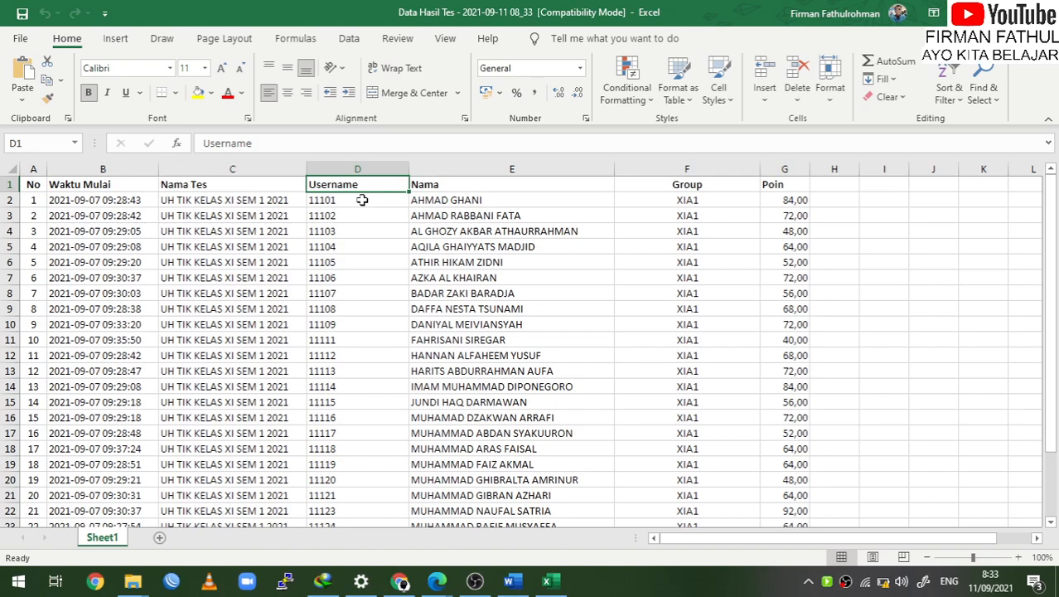
# Step through the Poin scores from 84 in G2 down to the last student
pyautogui.click(362, 200)
pyautogui.press('Right')
pyautogui.press('Right')
pyautogui.press('Right')
pyautogui.press('Right')
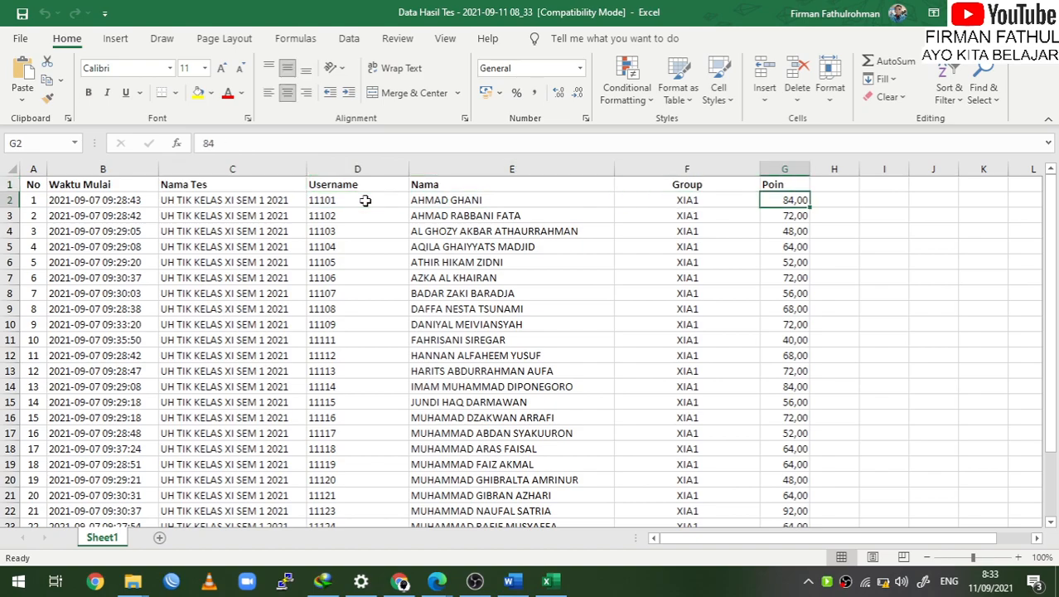
pyautogui.press('Left')
pyautogui.press('Down')
pyautogui.press('Down')
pyautogui.press('Down')
pyautogui.press('Down')
pyautogui.press('Down')
pyautogui.press('Down')
pyautogui.press('Down')
pyautogui.press('Down')
pyautogui.press('Down')
pyautogui.press('Down')
pyautogui.press('Down')
pyautogui.press('Down')
pyautogui.press('Down')
pyautogui.press('Down')
pyautogui.press('Down')
pyautogui.press('Down')
pyautogui.press('Down')
pyautogui.press('Down')
pyautogui.press('Down')
pyautogui.press('Down')
pyautogui.press('Down')
pyautogui.press('Up')
pyautogui.press('Up')
pyautogui.press('Up')
pyautogui.press('Up')
pyautogui.press('Up')
pyautogui.press('Up')
pyautogui.press('Up')
pyautogui.press('Up')
pyautogui.press('Up')
pyautogui.press('Up')
pyautogui.press('Up')
pyautogui.press('Up')
pyautogui.press('Up')
pyautogui.press('Up')
pyautogui.press('Up')
pyautogui.press('Up')
pyautogui.press('Up')
pyautogui.press('Up')
pyautogui.press('Up')
pyautogui.press('Up')
pyautogui.press('Up')
pyautogui.press('Up')
pyautogui.press('Up')
pyautogui.press('Up')
pyautogui.press('Up')
pyautogui.press('Up')
pyautogui.press('Up')
pyautogui.press('Up')
pyautogui.press('Up')
pyautogui.press('Up')
pyautogui.press('Up')
pyautogui.press('Up')
pyautogui.press('Up')
pyautogui.press('Up')
pyautogui.press('Up')
pyautogui.press('Up')
pyautogui.press('Up')
pyautogui.press('Up')
pyautogui.press('Up')
pyautogui.press('Up')
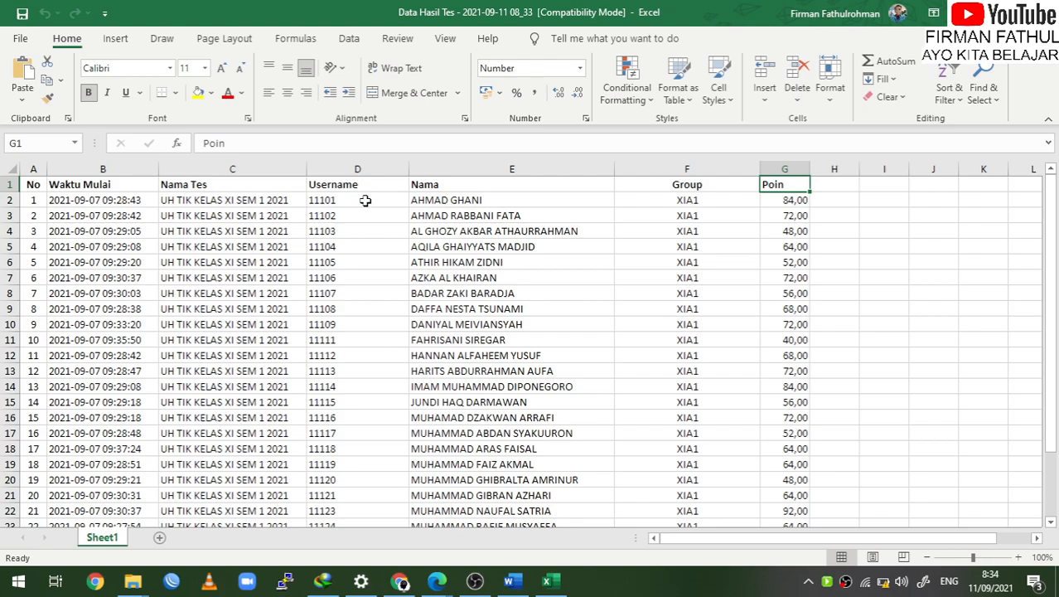
pyautogui.click(659, 593)
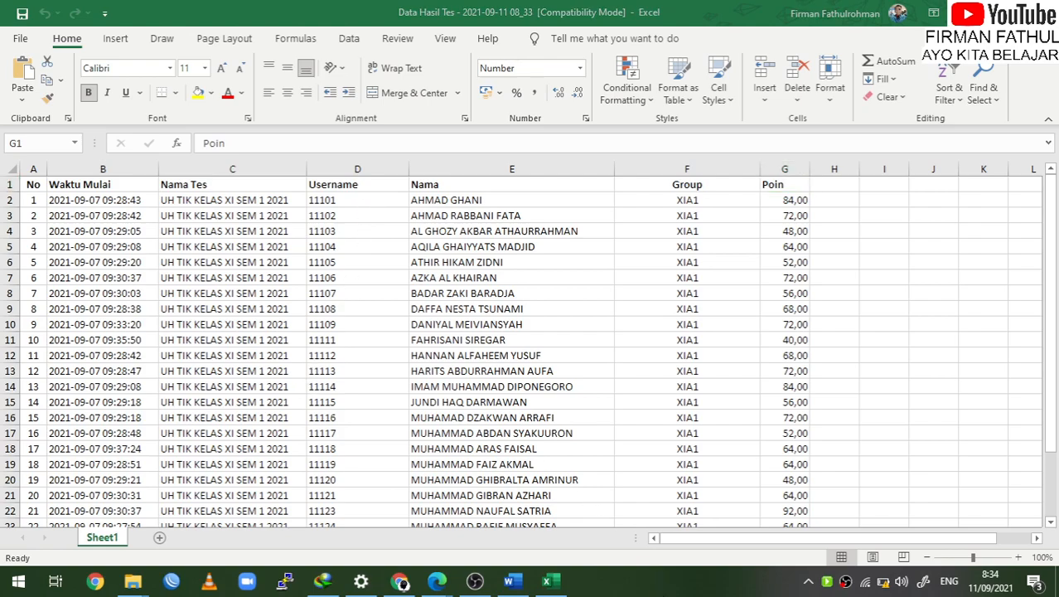